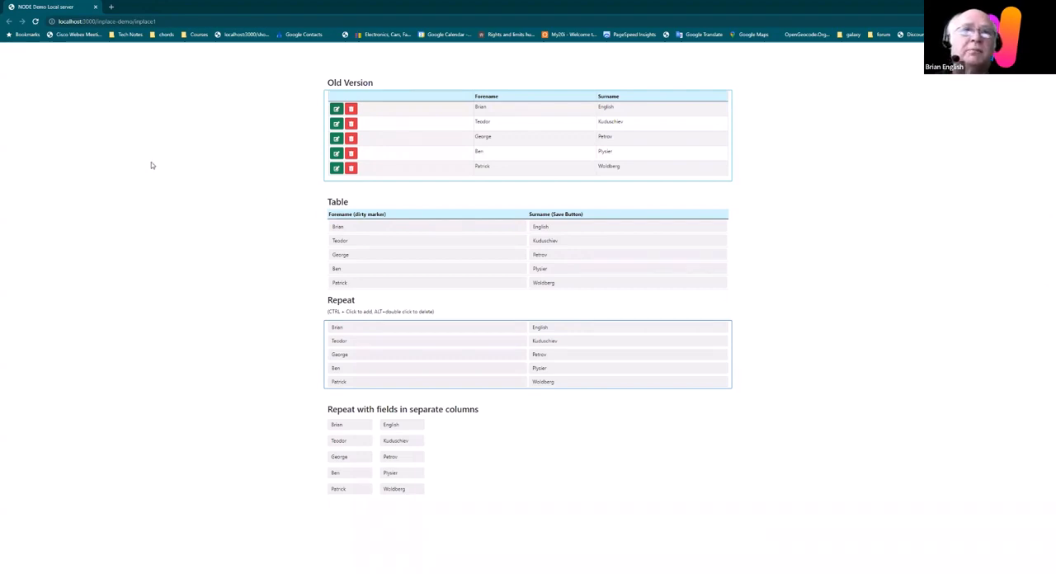
# Step: Preview the edit dialog and the delete dialog of the first record in the Old Version table, closing each one
pyautogui.click(336, 109)
pyautogui.click(588, 119)
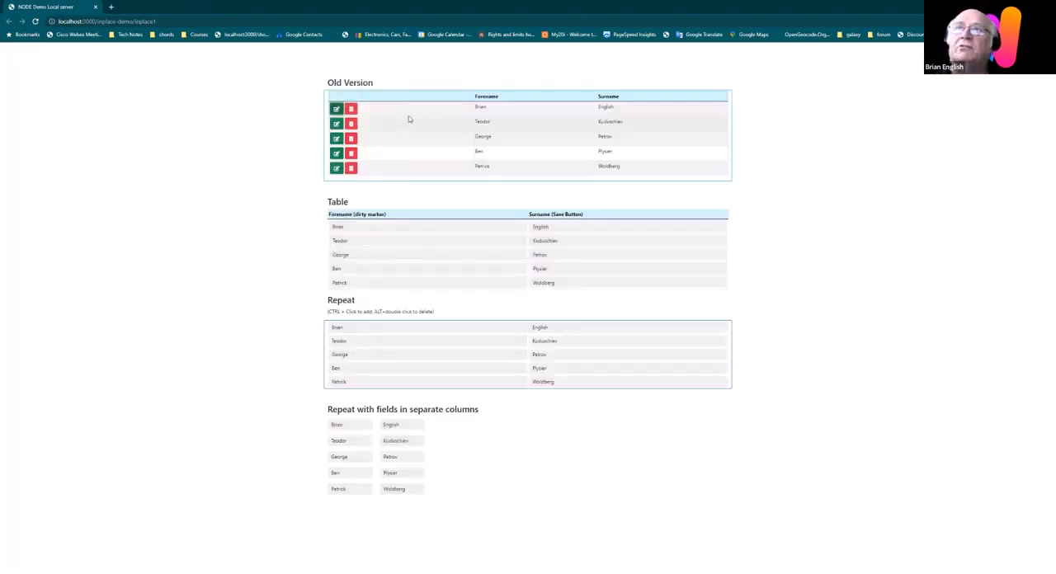
pyautogui.click(350, 109)
pyautogui.click(590, 121)
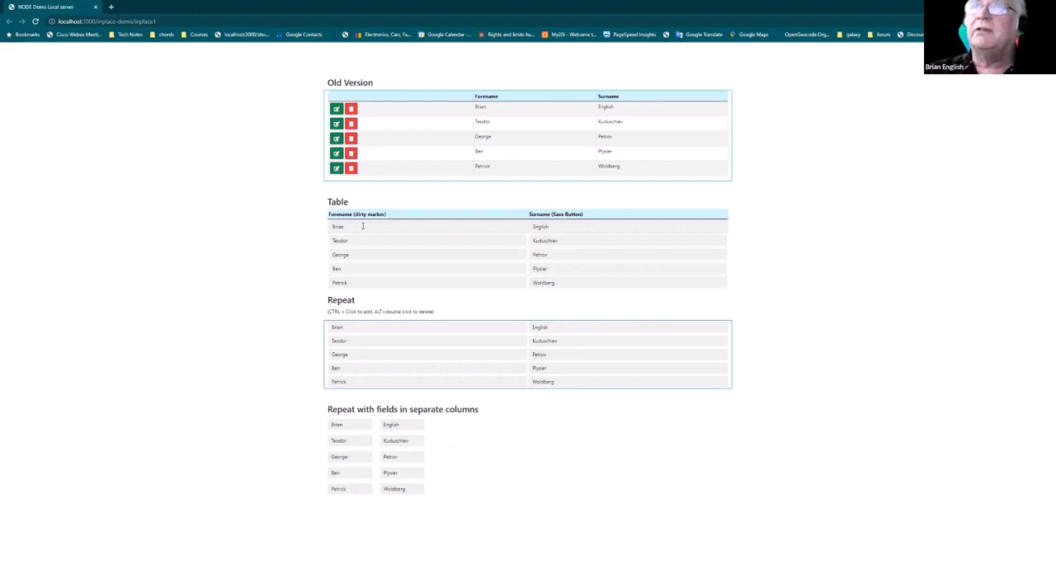
# Step: Append "y" to the first row's forename in the Table section and save it
pyautogui.click(368, 226)
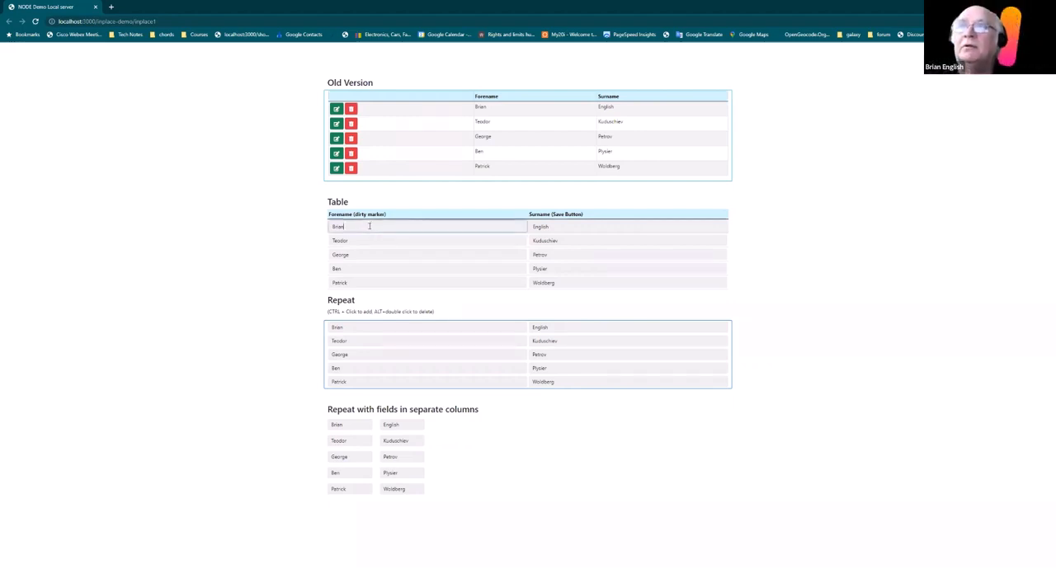
pyautogui.write('y')
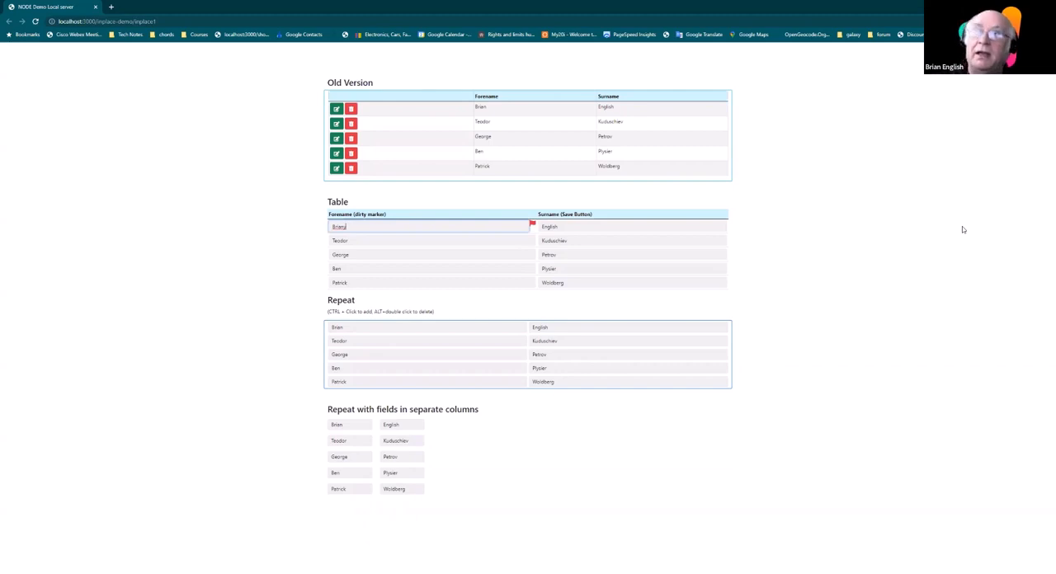
pyautogui.press('Return')
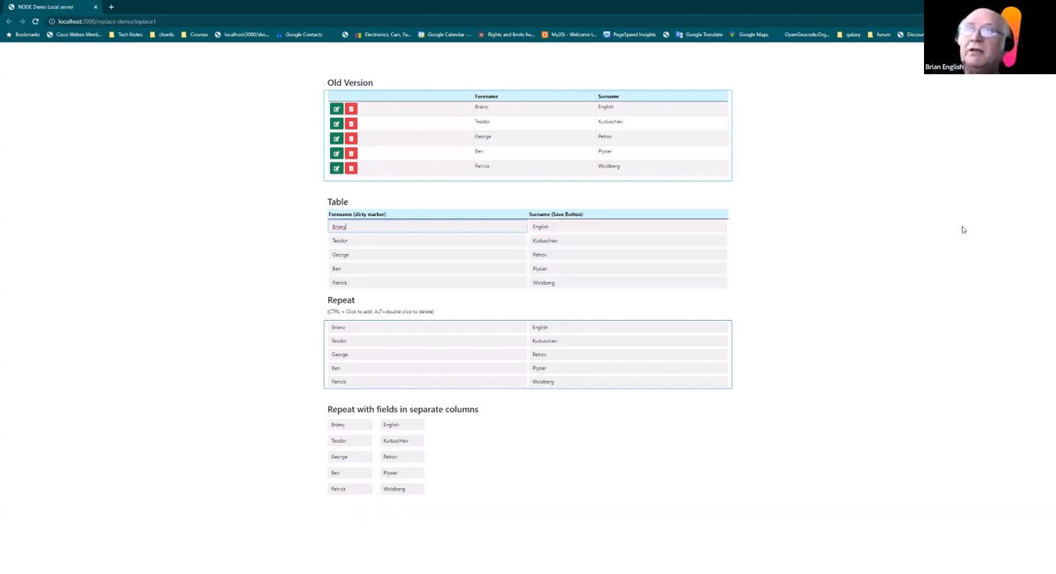
# Step: Remove the trailing "y" from the first row's forename in the Table section, move to the next row and back, and save it
pyautogui.press('BackSpace')
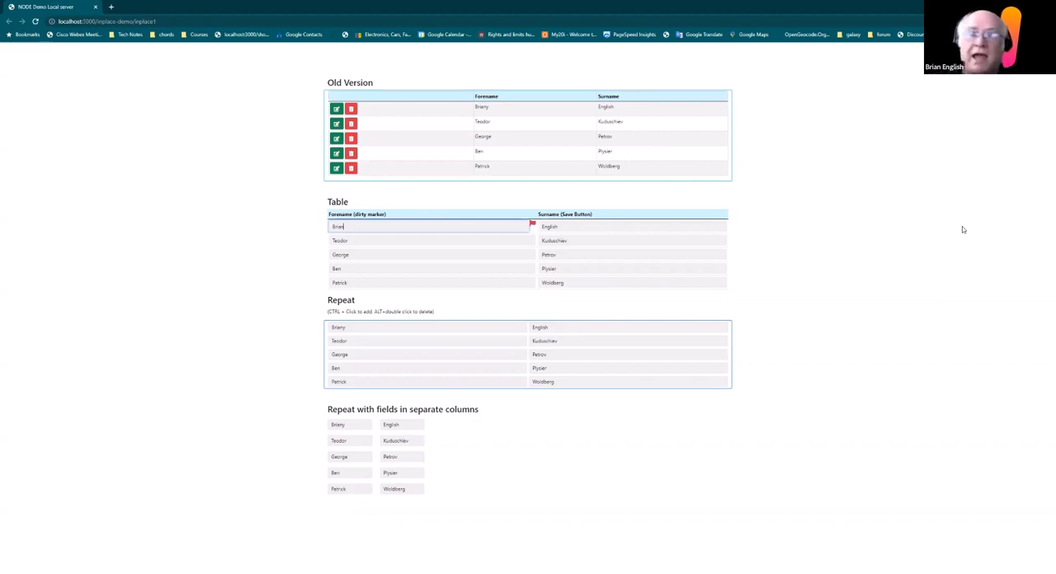
pyautogui.press('Tab')
pyautogui.press('Tab')
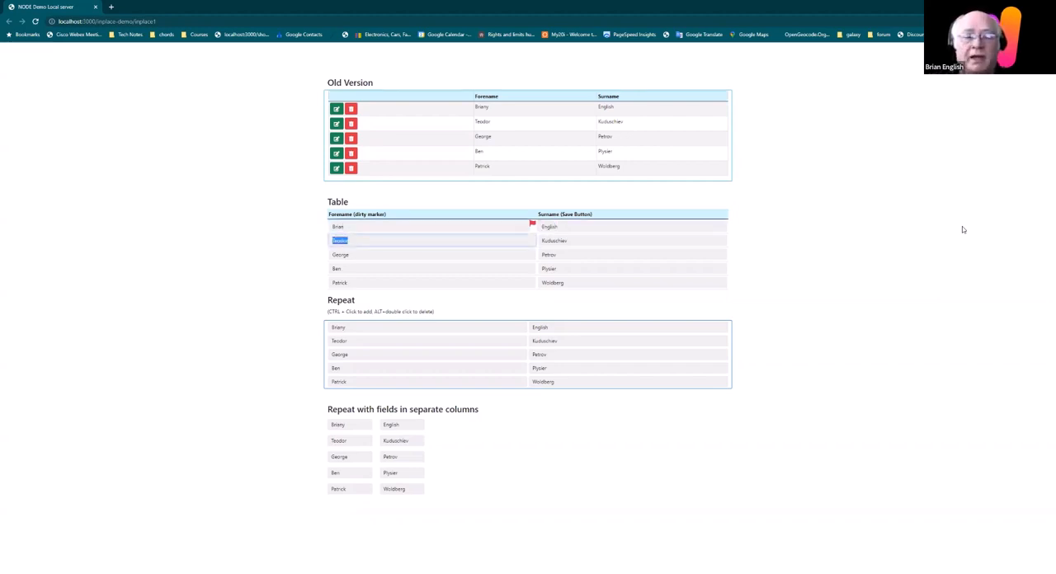
pyautogui.hotkey('shift', 'Tab')
pyautogui.hotkey('shift', 'Tab')
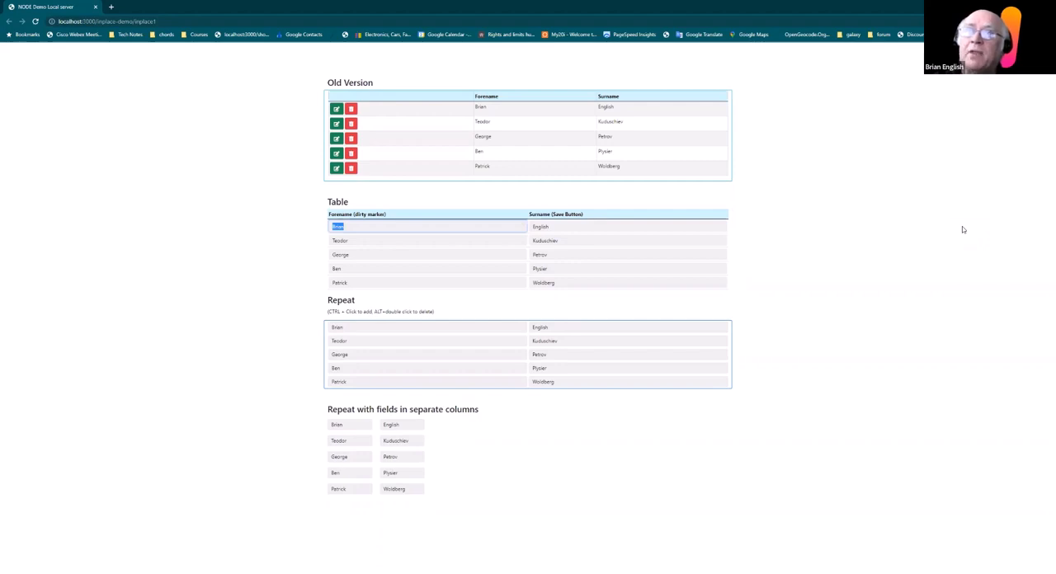
# Step: Alter the ending of the first row's surname in the Table section in two successive edits, saving each one
pyautogui.click(555, 226)
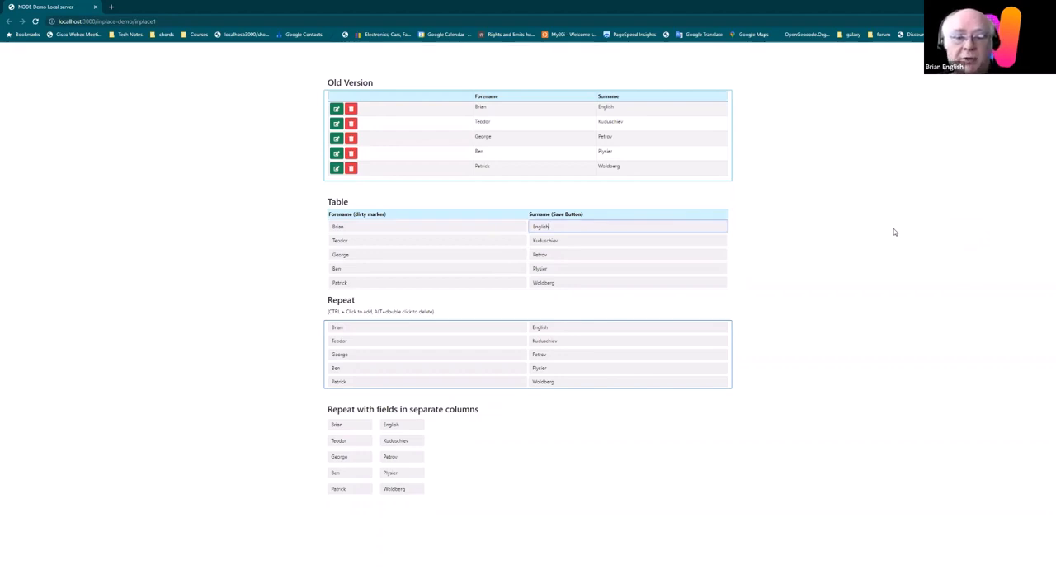
pyautogui.write('l')
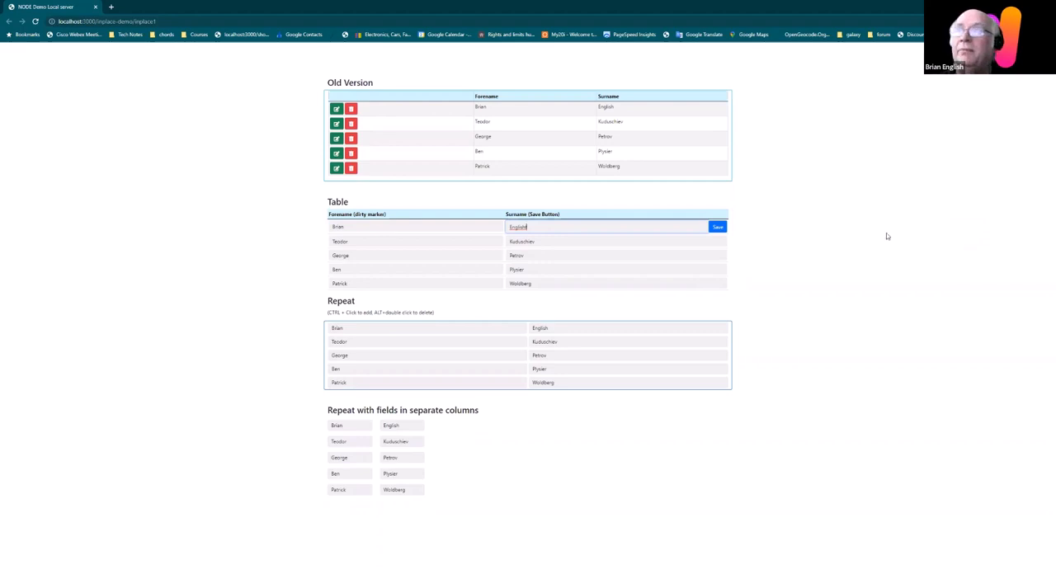
pyautogui.press('Return')
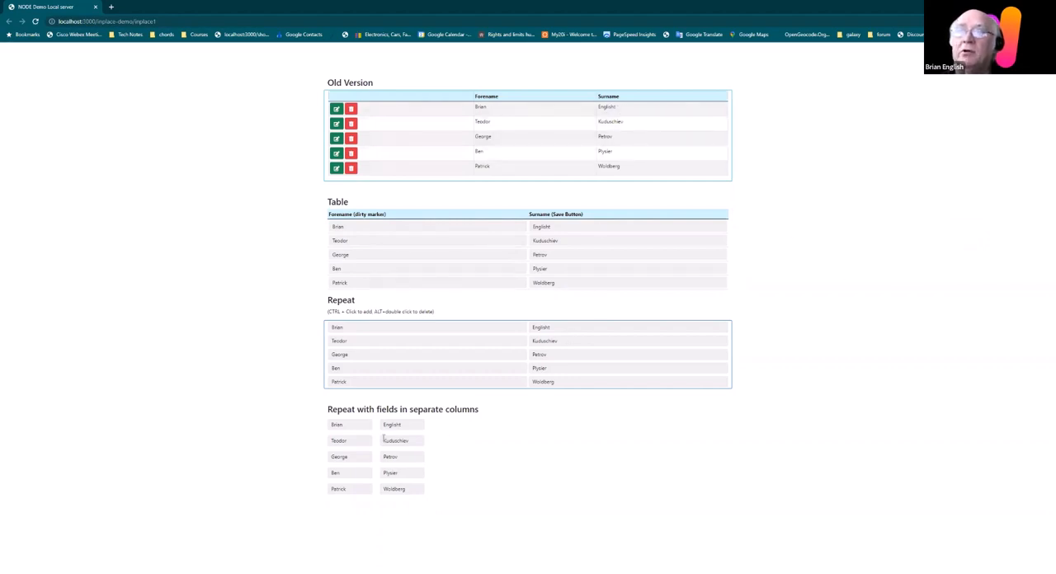
pyautogui.click(561, 227)
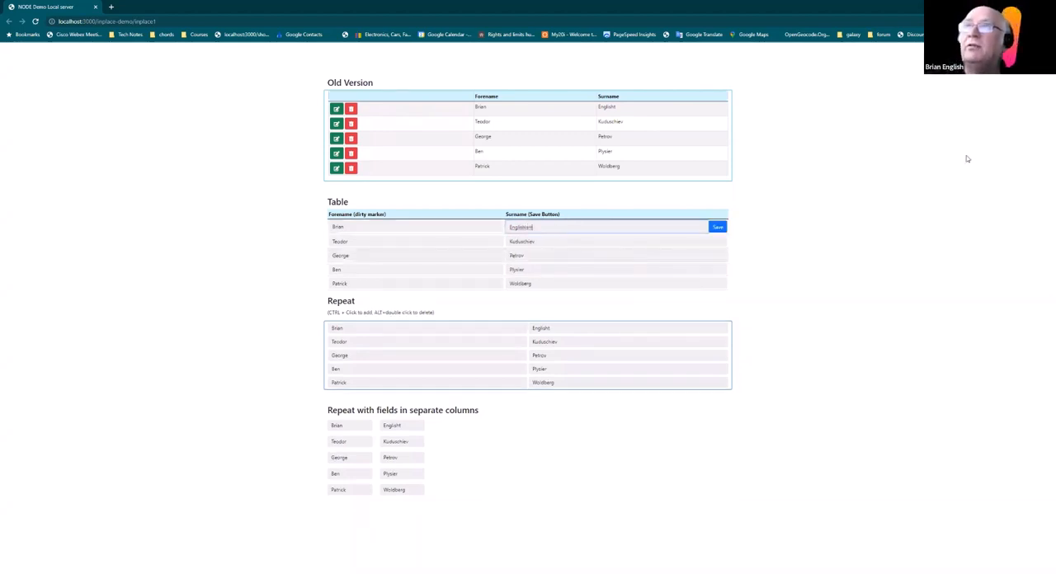
pyautogui.click(716, 228)
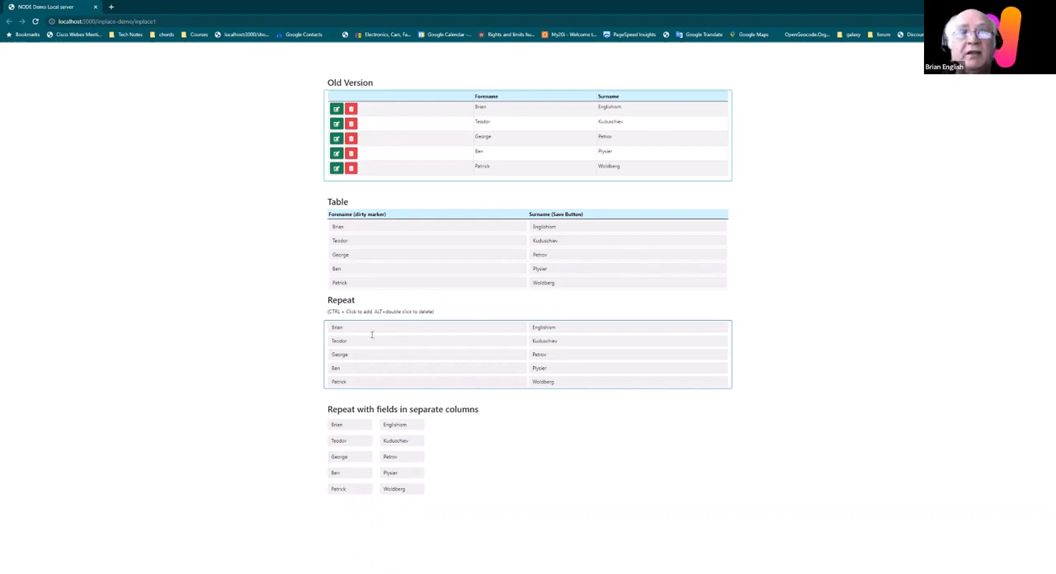
# Step: Append "isimo" to the first record's forename in the Repeat list and save the record
pyautogui.click(441, 337)
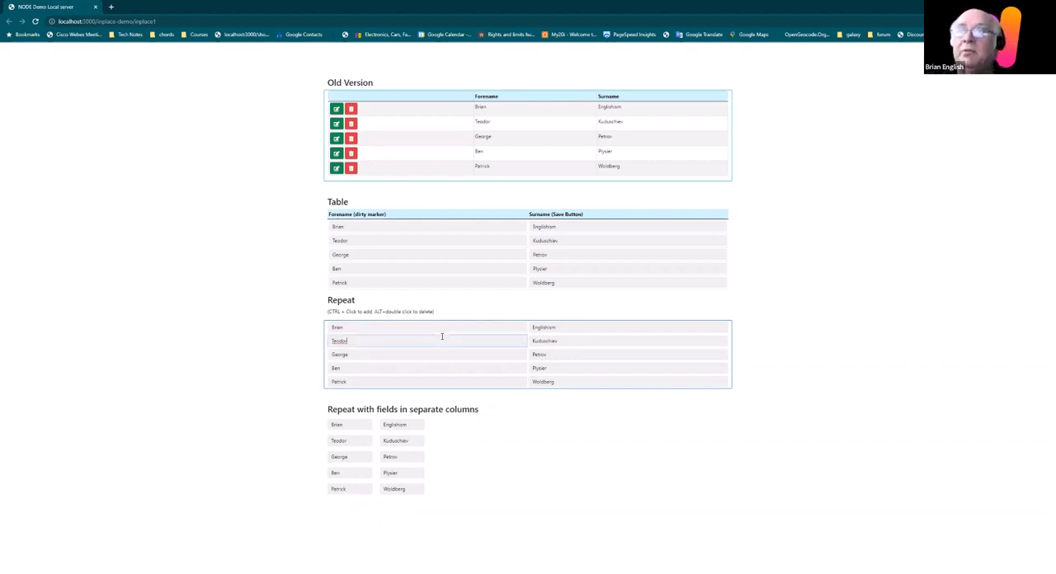
pyautogui.click(423, 331)
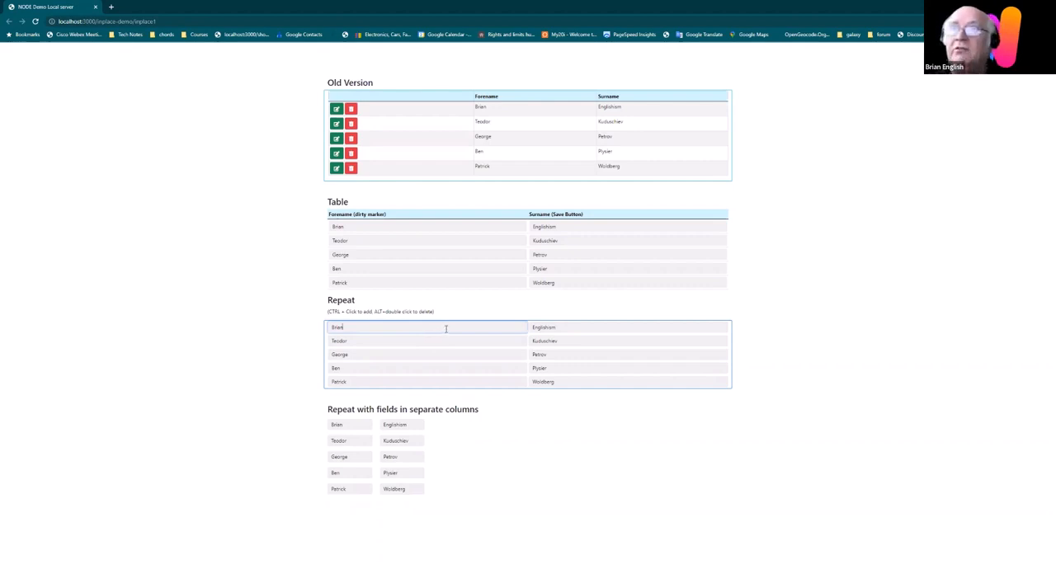
pyautogui.write('sdsd')
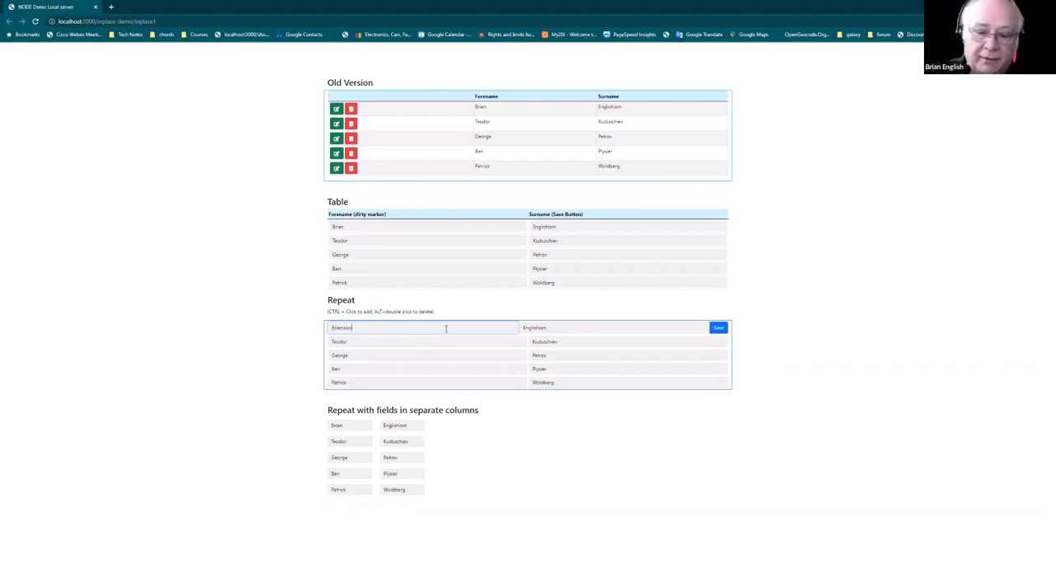
pyautogui.click(718, 329)
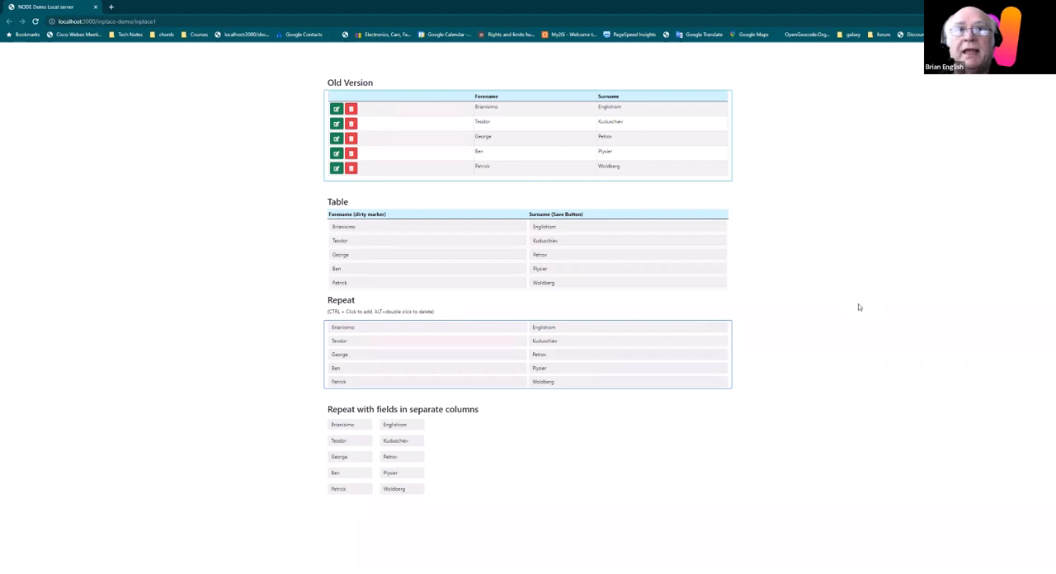
pyautogui.moveTo(299, 298); pyautogui.dragTo(386, 300)
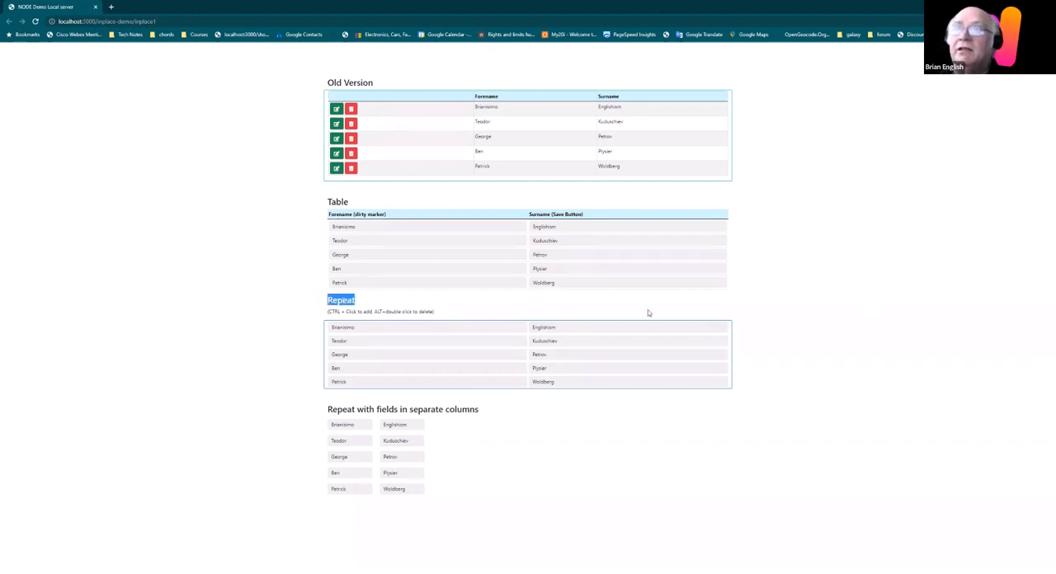
pyautogui.moveTo(650, 313); pyautogui.dragTo(668, 314)
pyautogui.moveTo(831, 414); pyautogui.dragTo(485, 385)
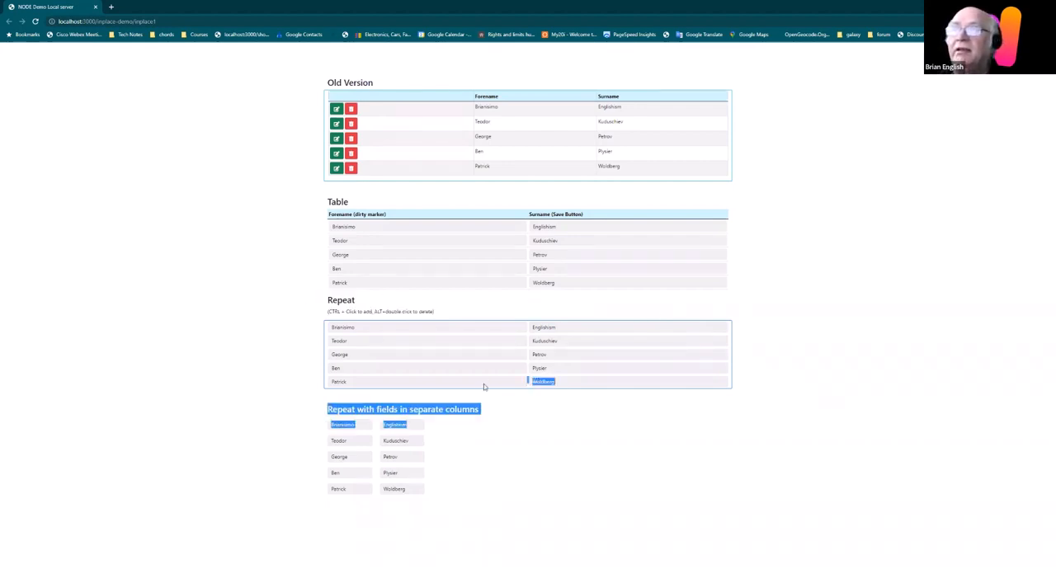
pyautogui.click(279, 313)
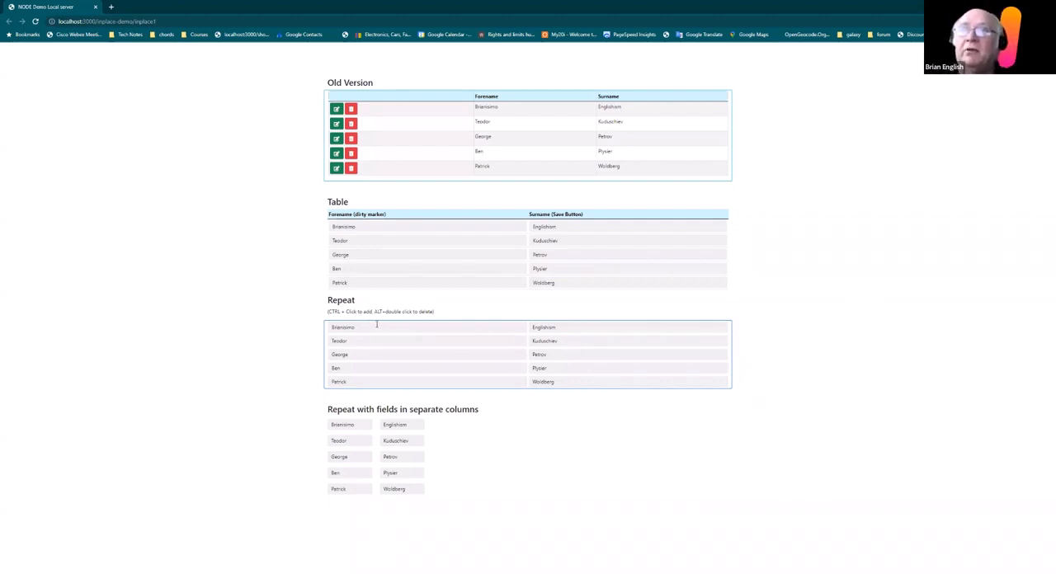
# Step: Preview the new-record dialog and the delete dialog from the first forename in the Repeat list, closing each one
pyautogui.keyDown('ctrl'); pyautogui.click(376, 325); pyautogui.keyUp('ctrl')
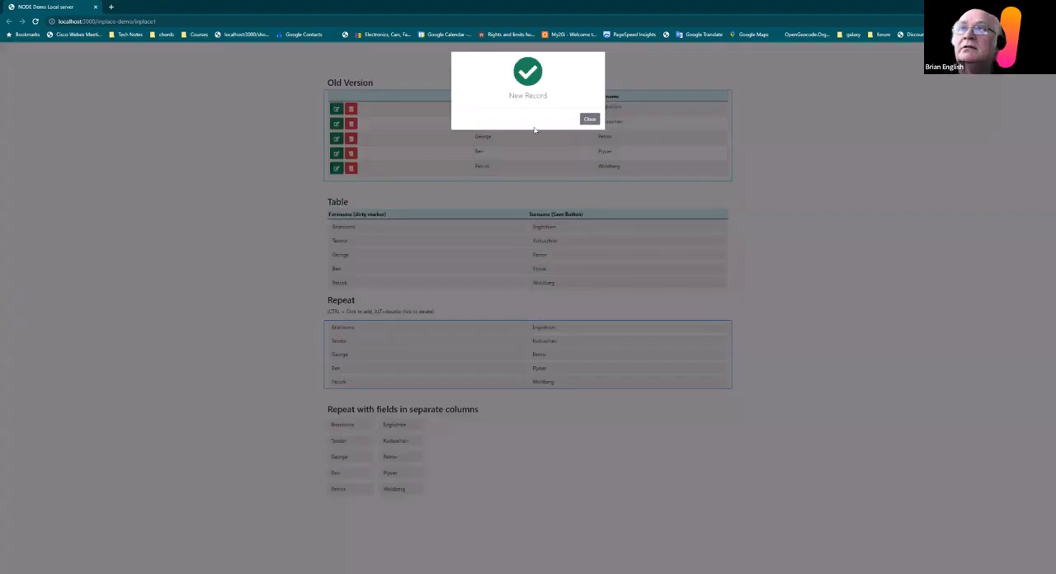
pyautogui.click(589, 120)
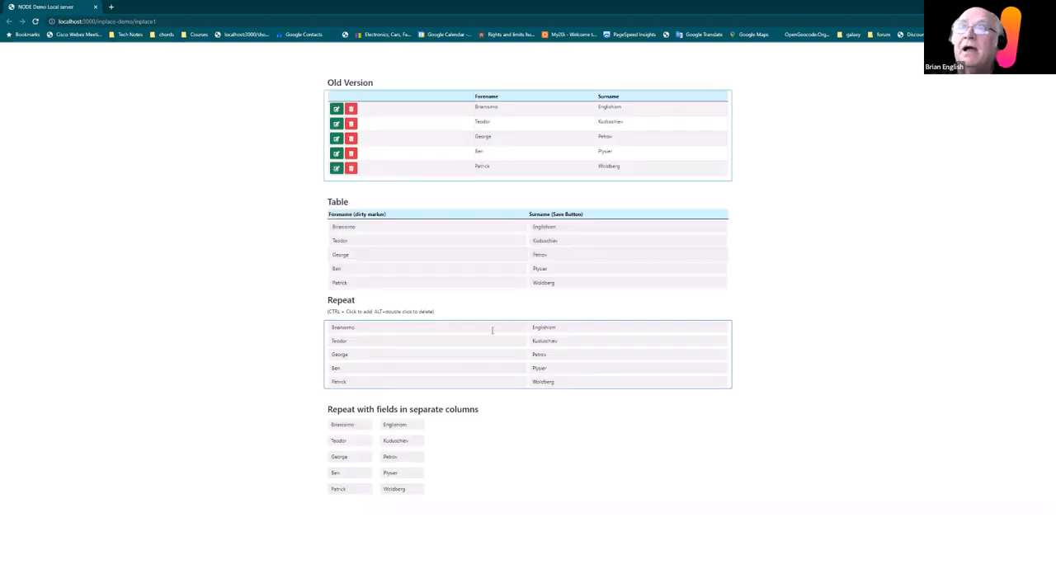
pyautogui.keyDown('alt'); pyautogui.doubleClick(371, 324); pyautogui.keyUp('alt')
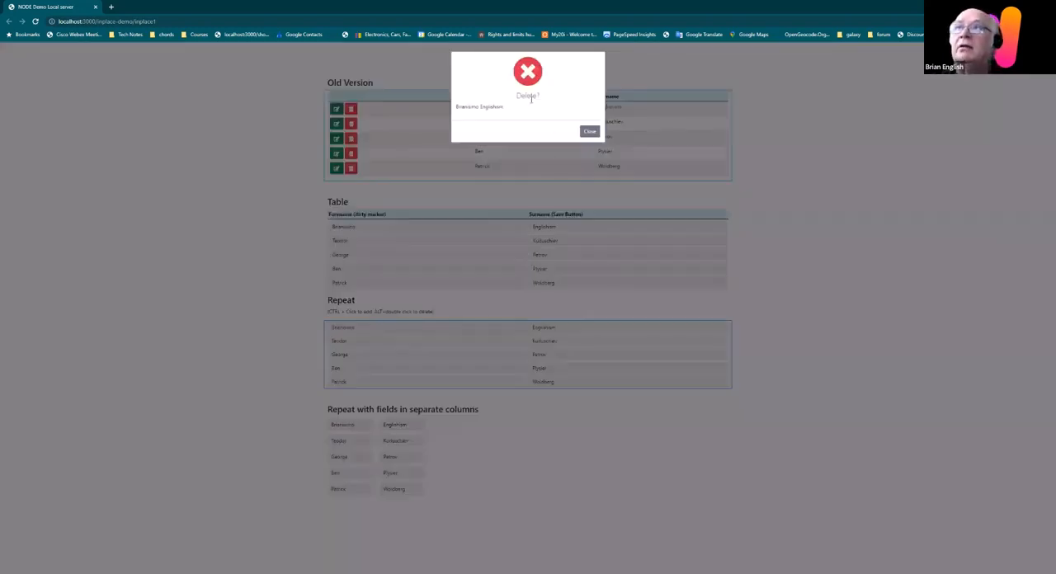
pyautogui.click(588, 131)
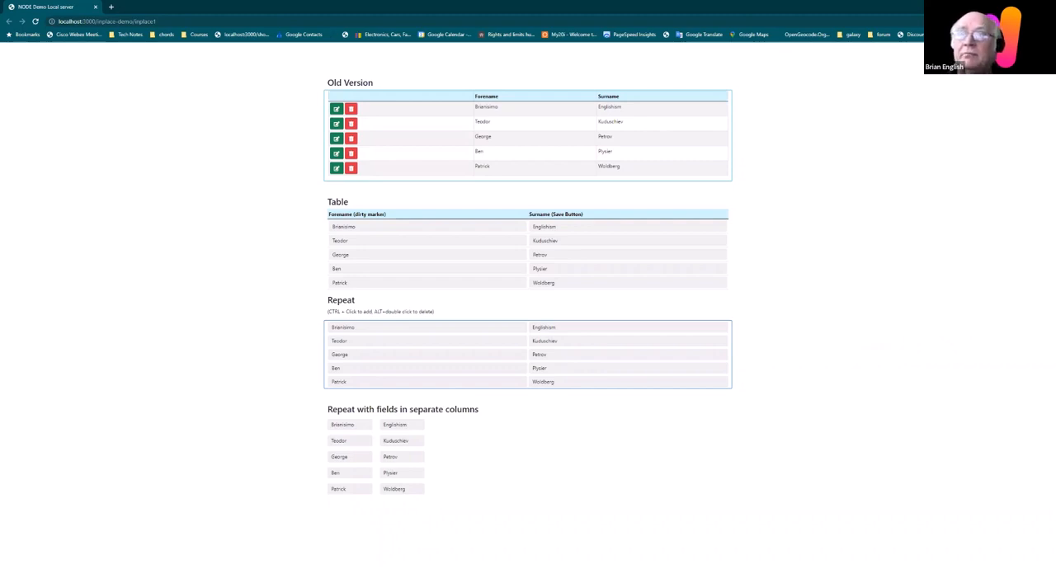
# Step: Examine the Repeat section with separate columns by focusing its first forename field and leaving it unedited
pyautogui.moveTo(292, 405); pyautogui.dragTo(540, 501)
pyautogui.click(586, 486)
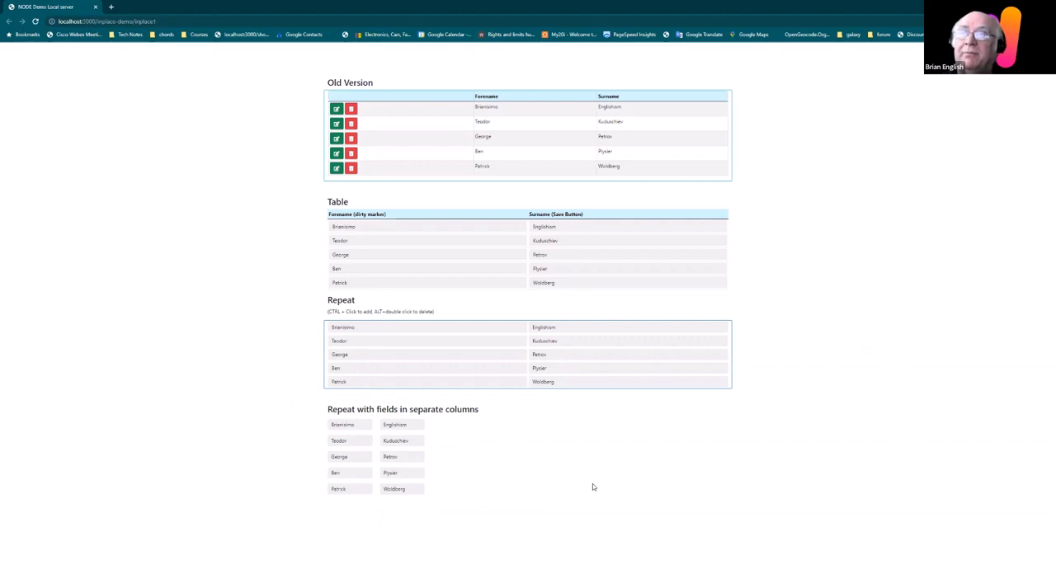
pyautogui.click(357, 427)
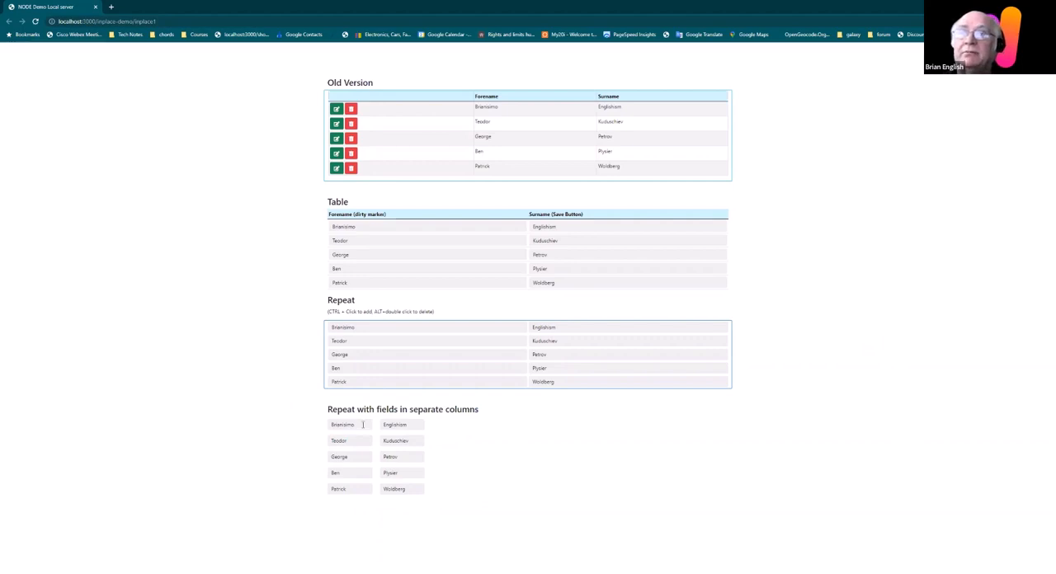
pyautogui.click(616, 446)
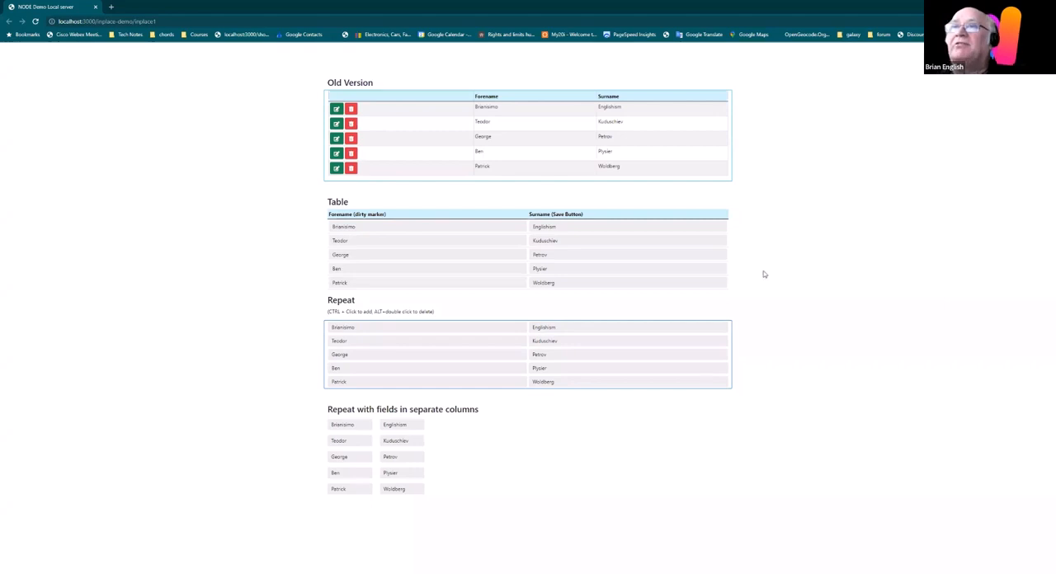
# Step: Switch to Wappler and inspect the first forename input of the Table section and the settings of its form form1
pyautogui.hotkey('alt', 'Tab')
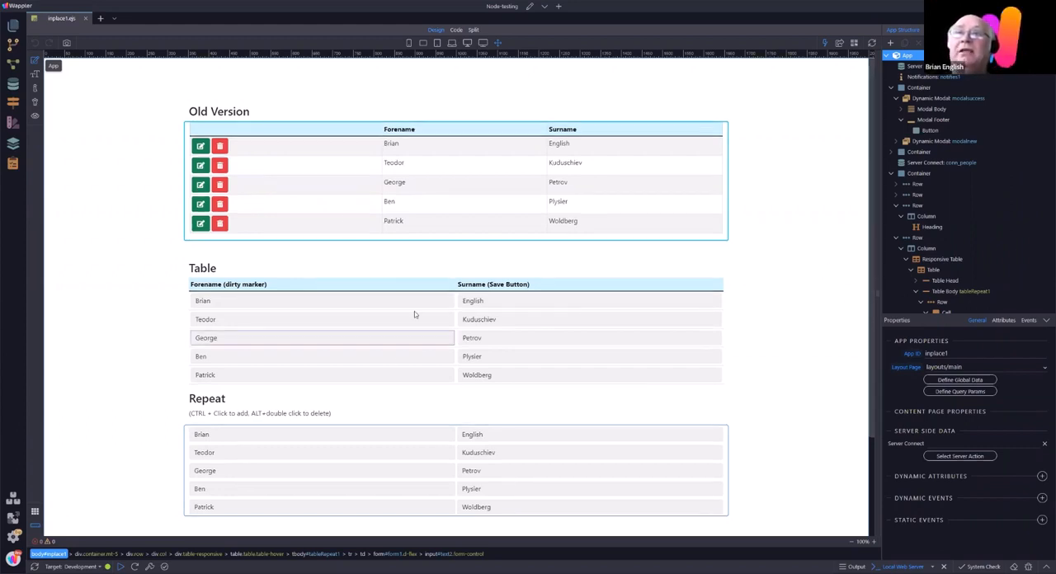
pyautogui.click(262, 306)
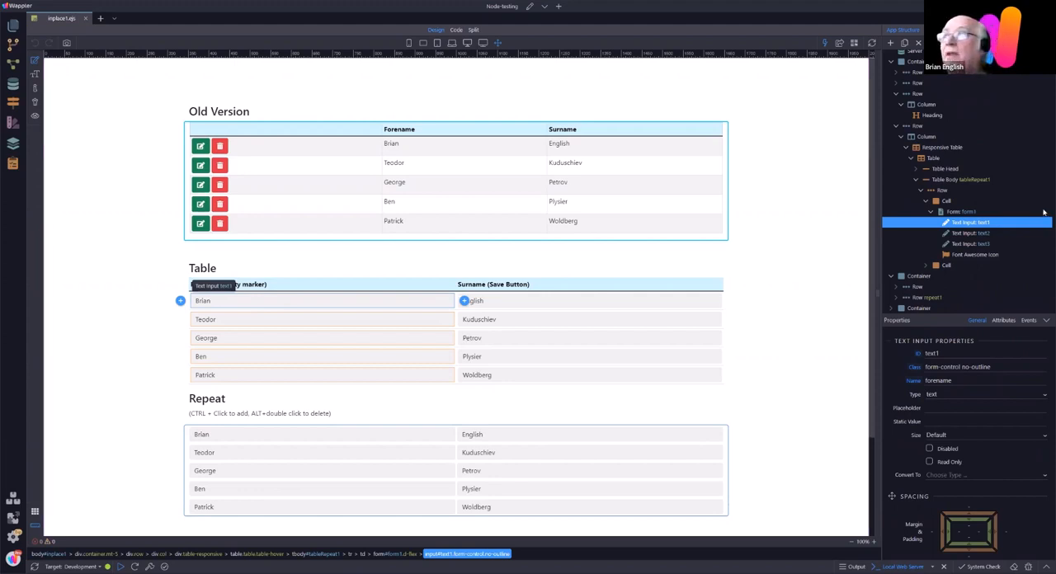
pyautogui.click(963, 213)
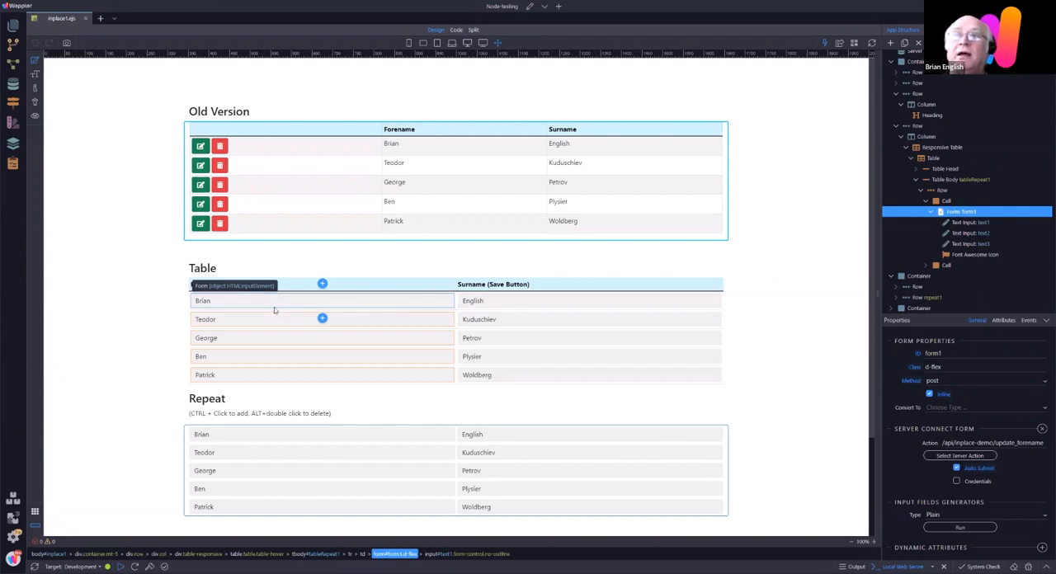
pyautogui.click(814, 241)
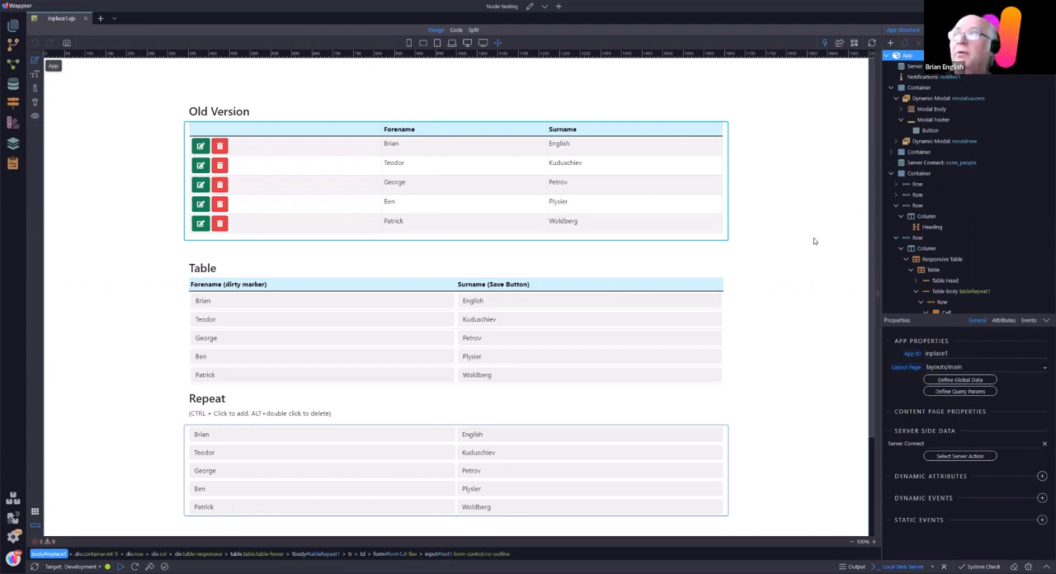
# Step: Inspect the names and types of the text inputs text1, text2 and text3 inside form1
pyautogui.click(261, 305)
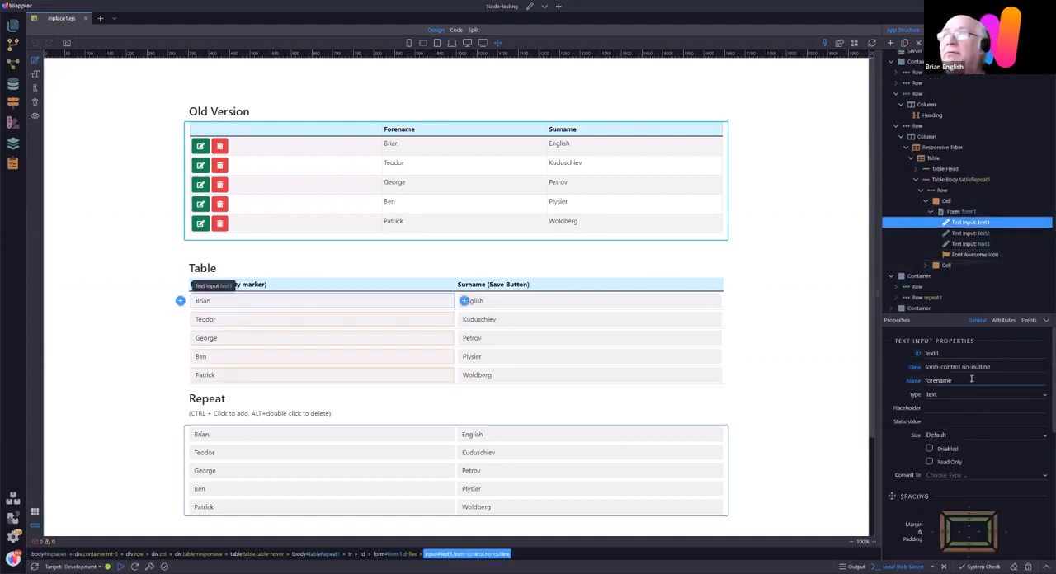
pyautogui.click(962, 234)
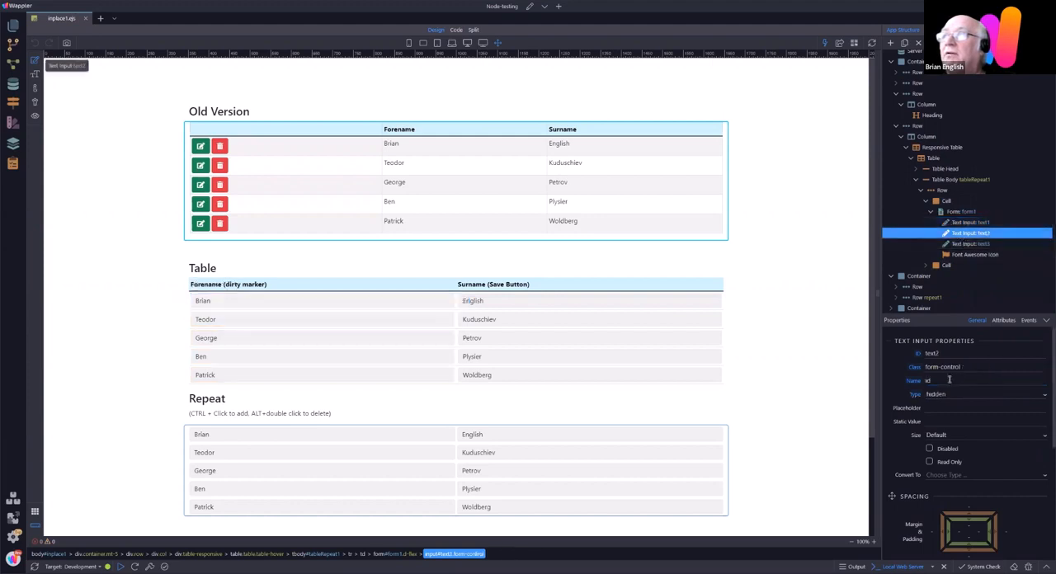
pyautogui.click(952, 379)
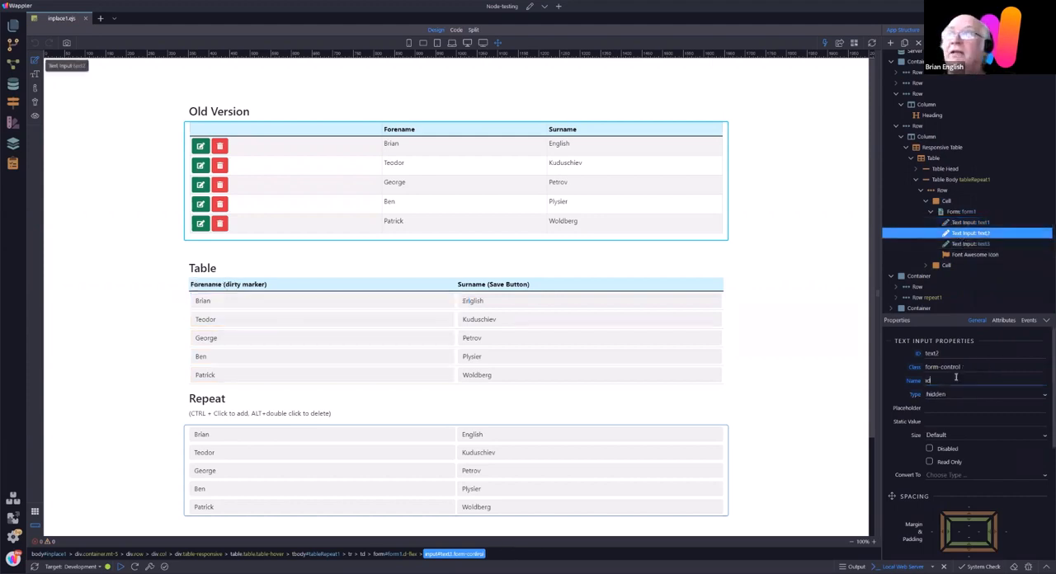
pyautogui.click(969, 244)
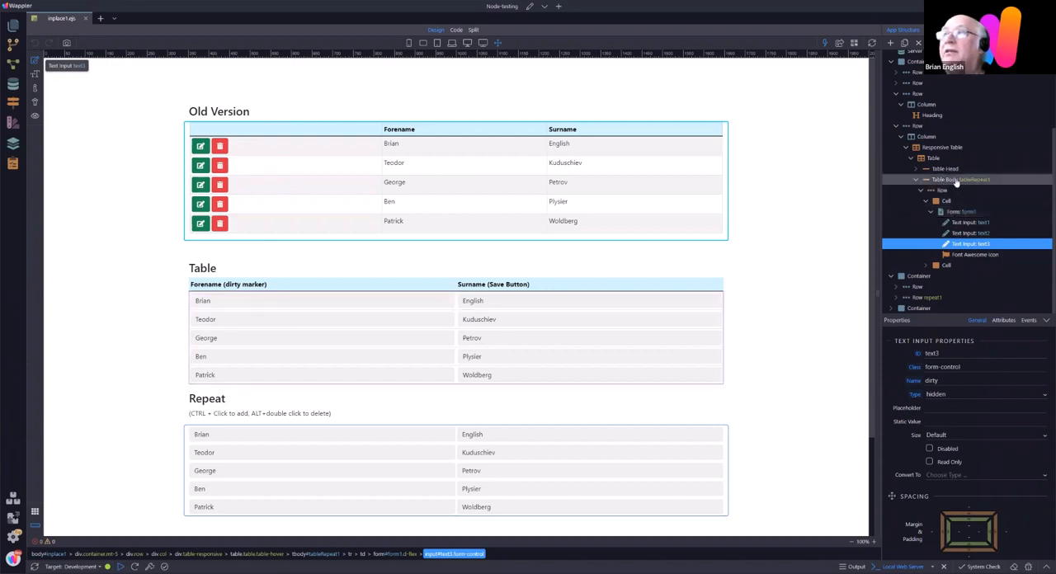
# Step: Inspect the dynamic value and the Value Changed action of input text1 in form1, leaving the action unmodified
pyautogui.click(970, 222)
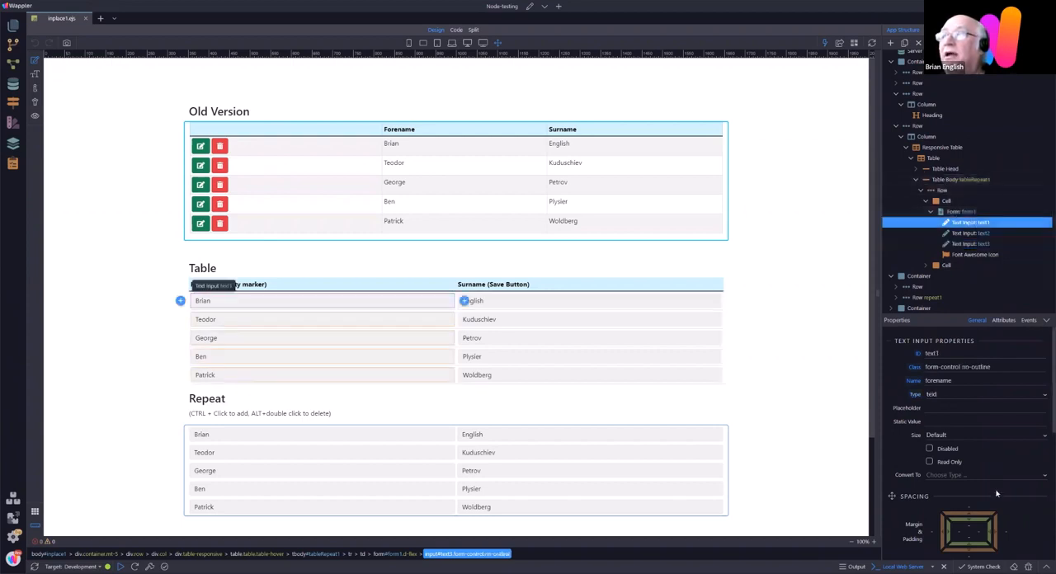
pyautogui.scroll(-5, 1021, 493)
pyautogui.scroll(-2, 1021, 492)
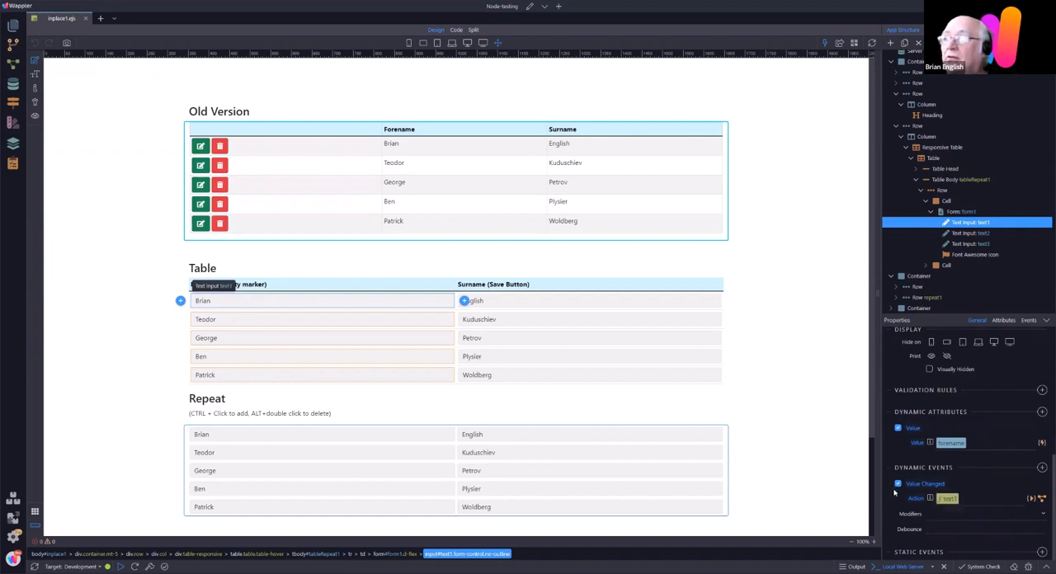
pyautogui.click(1031, 499)
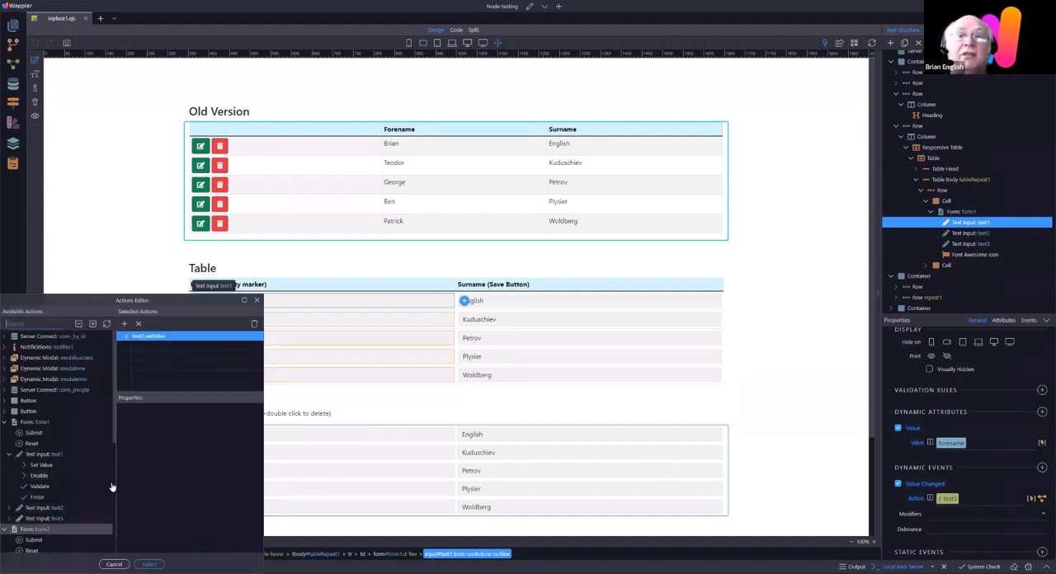
pyautogui.moveTo(115, 447); pyautogui.dragTo(112, 489)
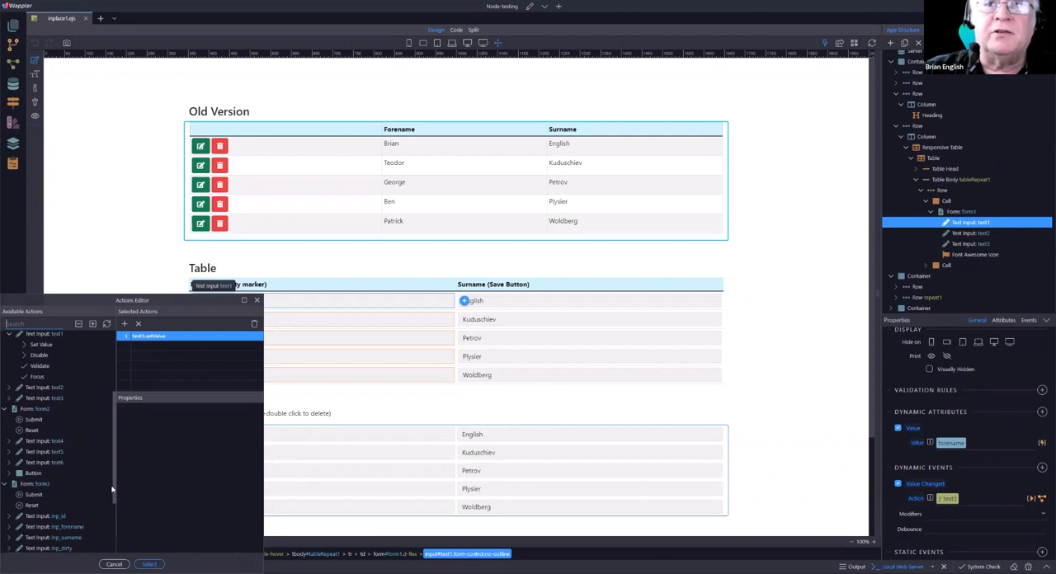
pyautogui.click(153, 338)
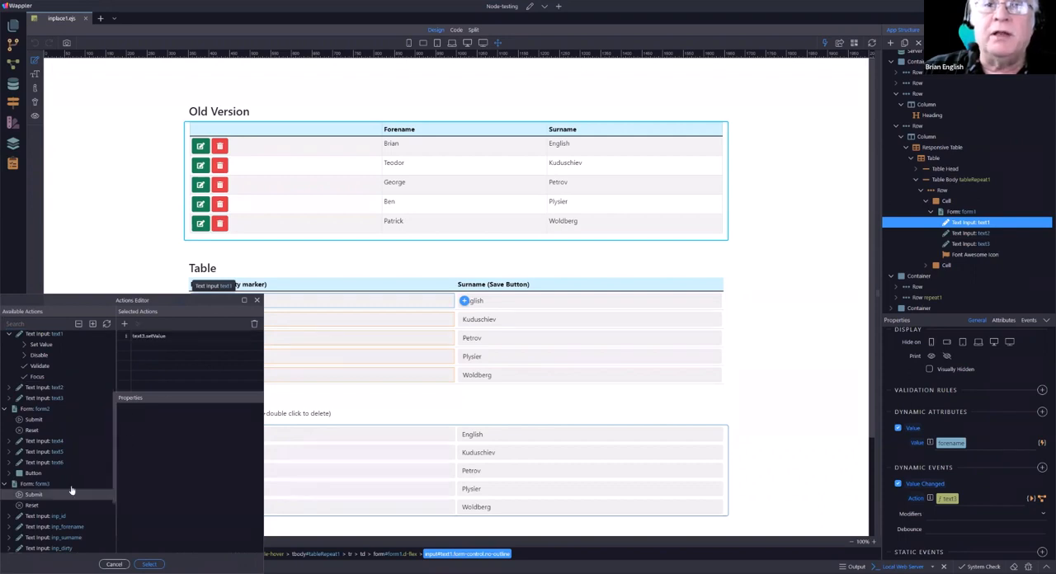
pyautogui.click(154, 338)
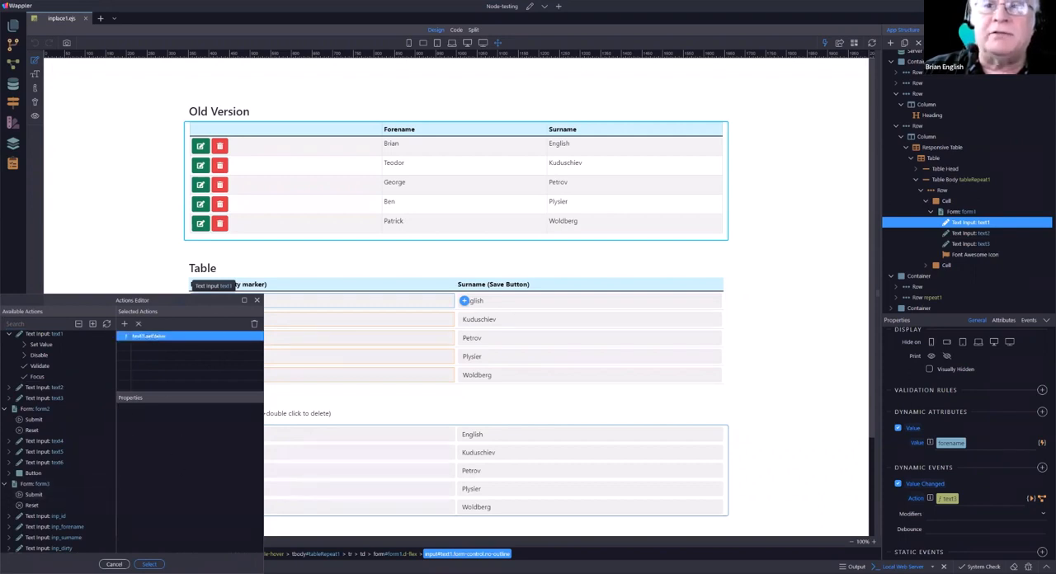
pyautogui.click(113, 564)
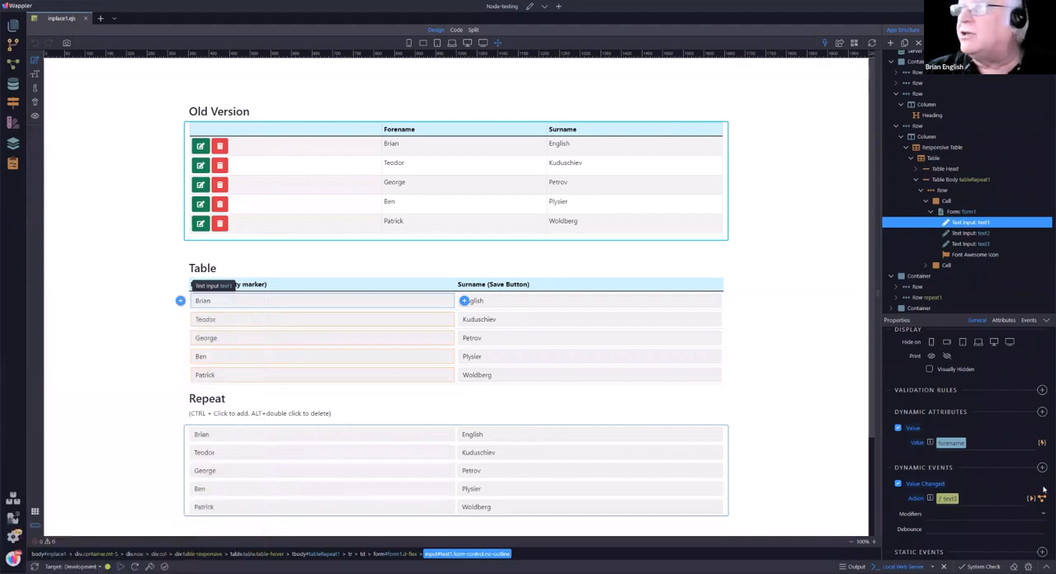
# Step: Replace text1's Value Changed action with a new Set Value action for input text3, filling in its value property
pyautogui.click(1035, 500)
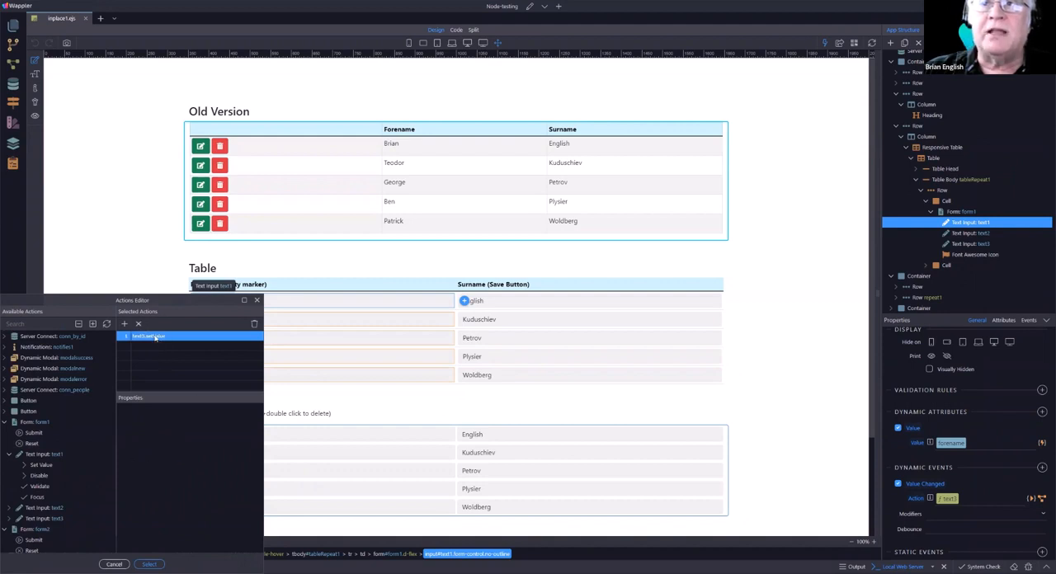
pyautogui.doubleClick(51, 520)
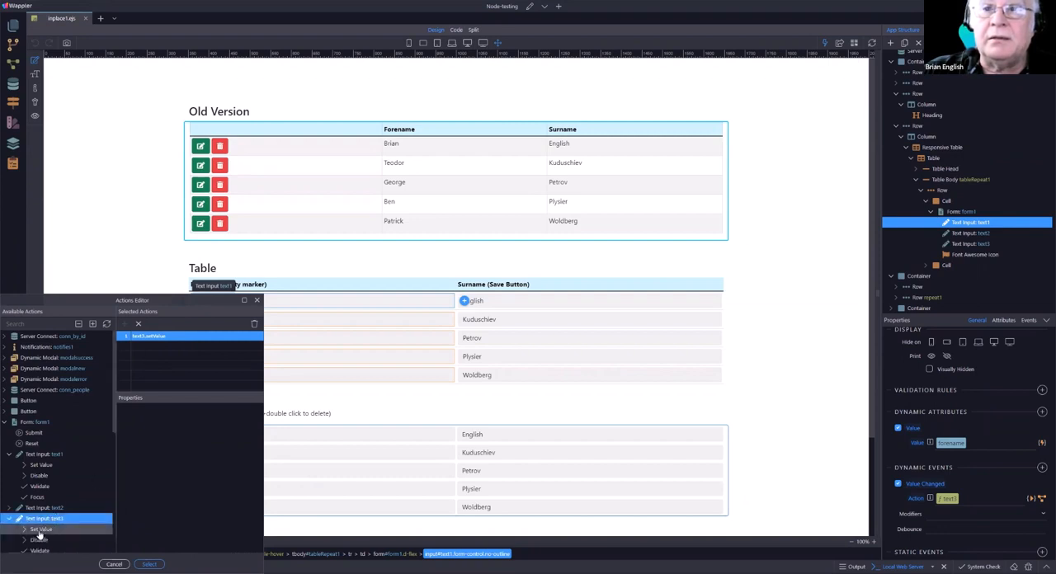
pyautogui.doubleClick(39, 530)
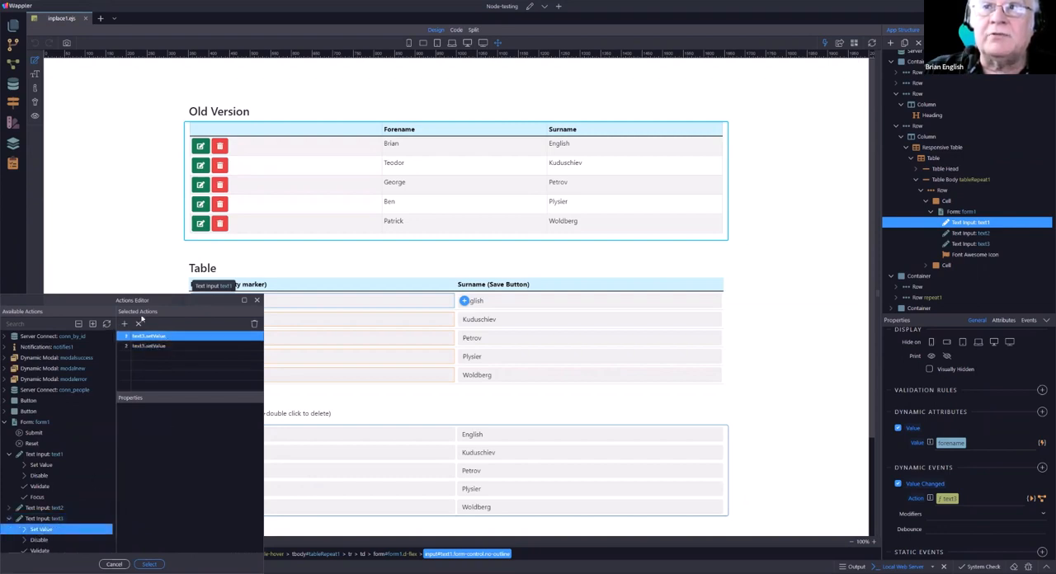
pyautogui.click(139, 324)
pyautogui.click(153, 335)
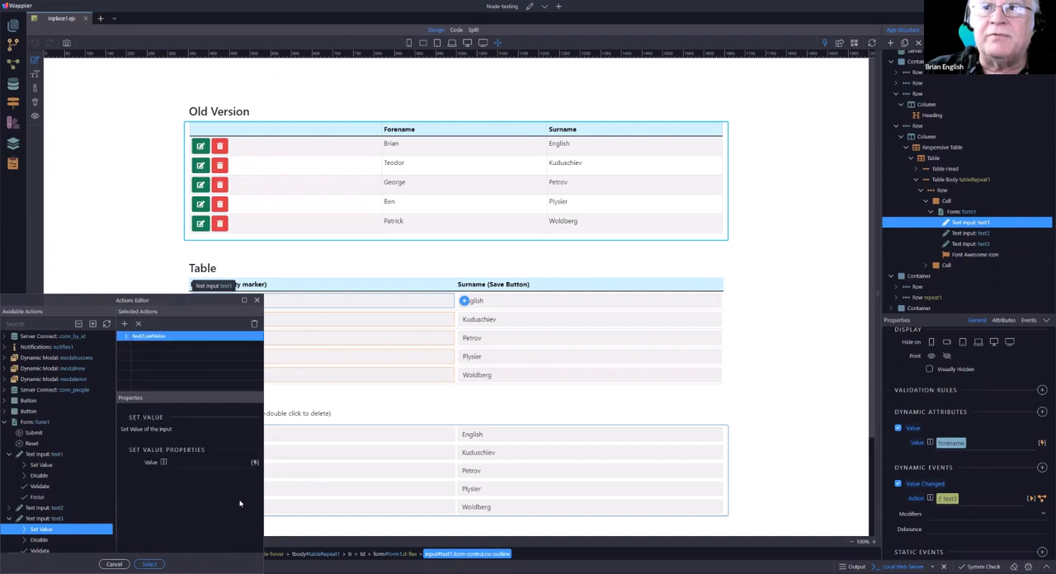
pyautogui.click(189, 461)
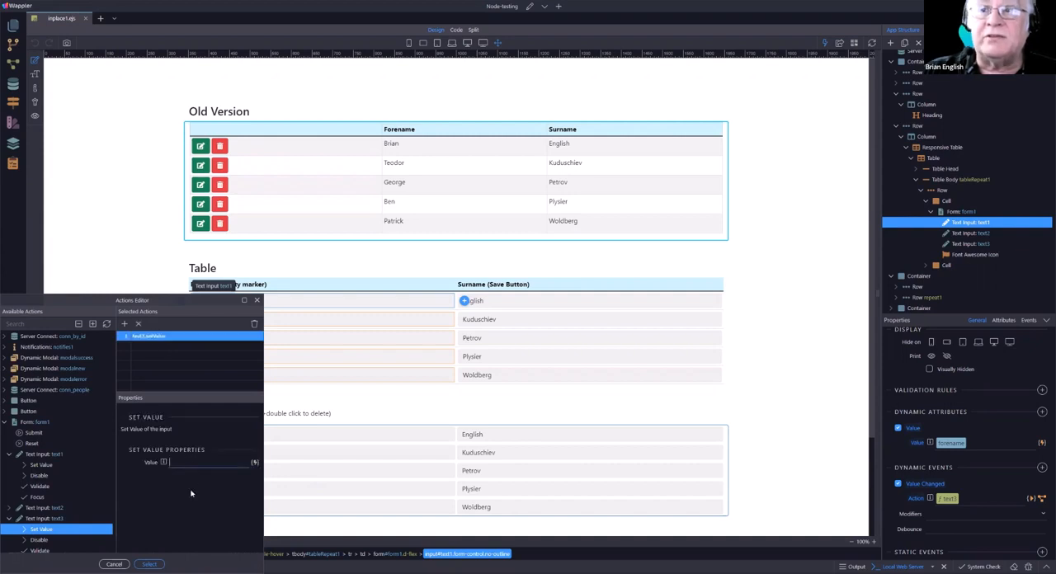
pyautogui.click(238, 524)
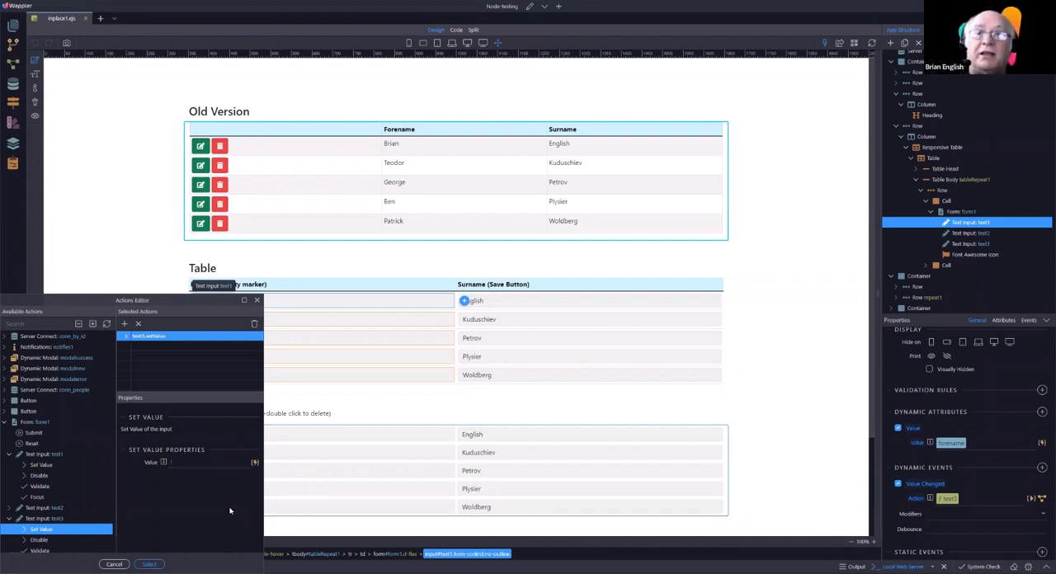
pyautogui.click(148, 564)
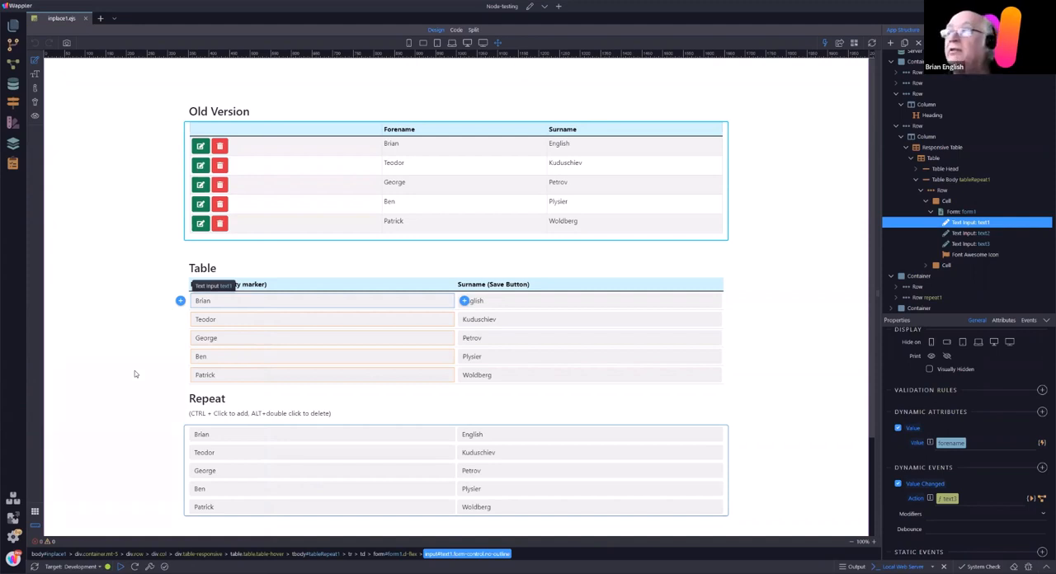
# Step: Examine the Show condition of form1's flag icon as code and leave the binding unmodified
pyautogui.click(959, 255)
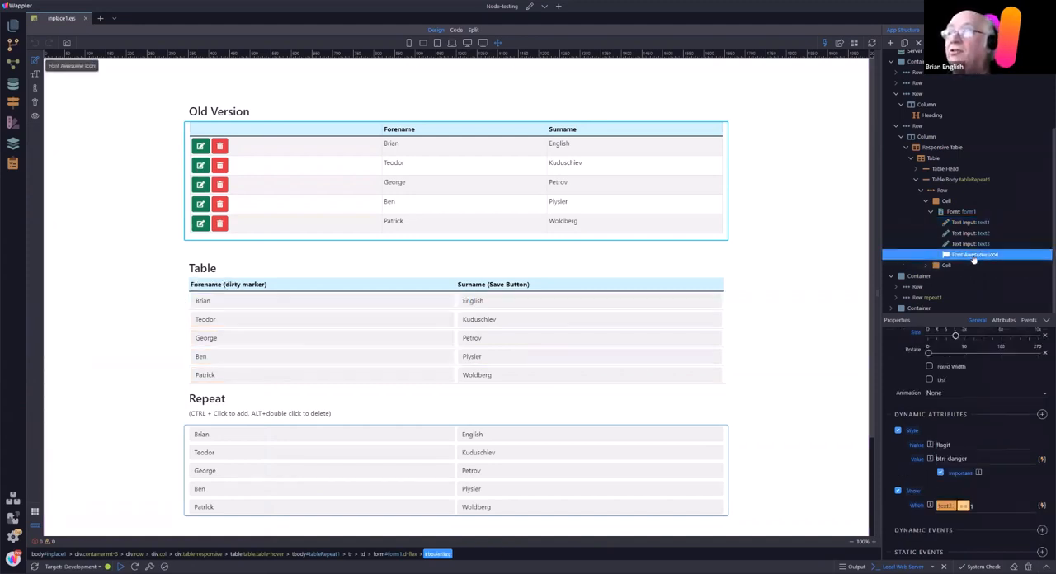
pyautogui.click(1041, 506)
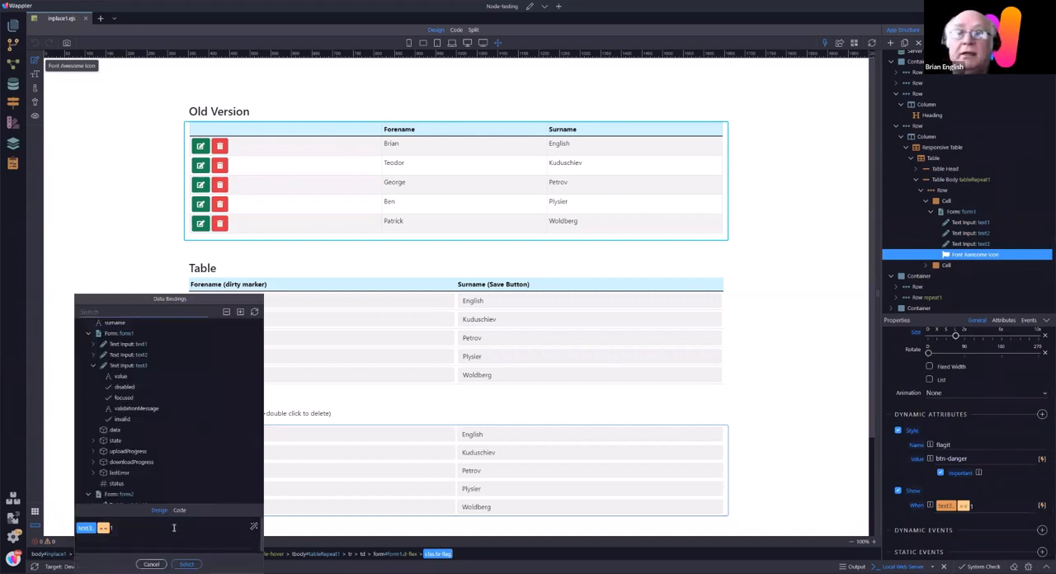
pyautogui.click(180, 511)
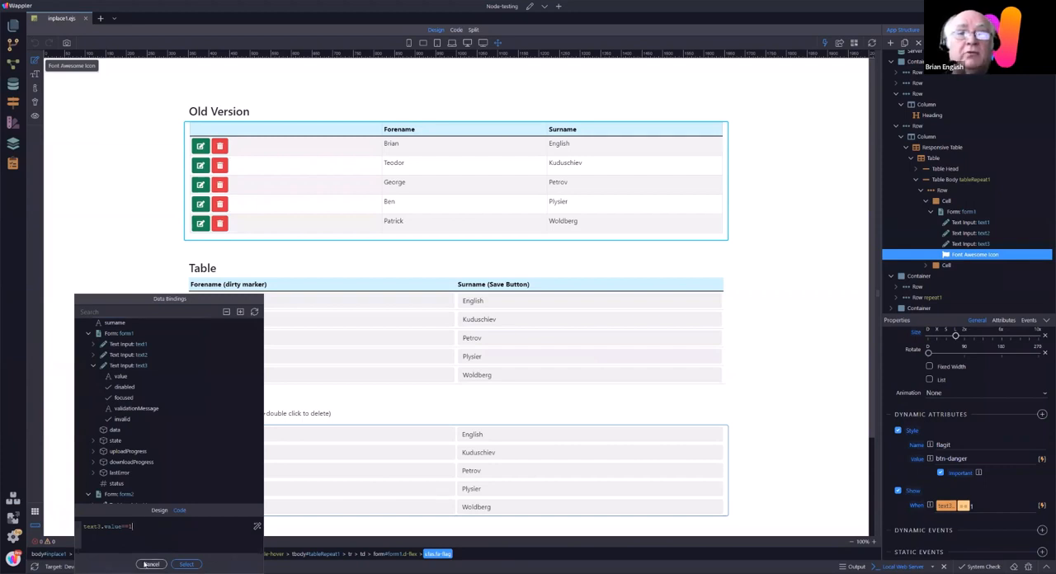
pyautogui.click(145, 564)
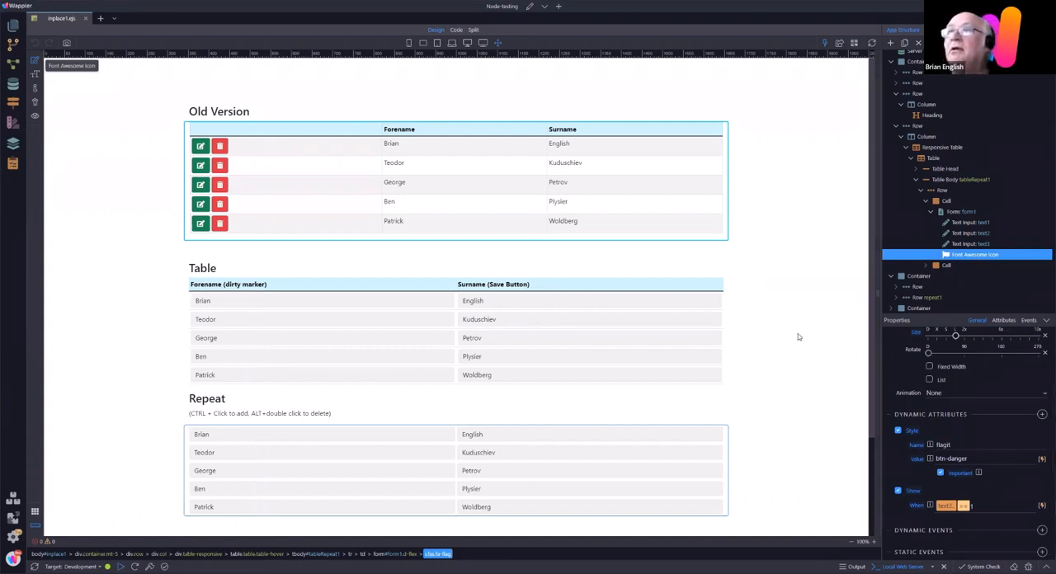
# Step: Review the dynamic attributes and events of input text1 and the Server Connect settings of form1
pyautogui.click(244, 303)
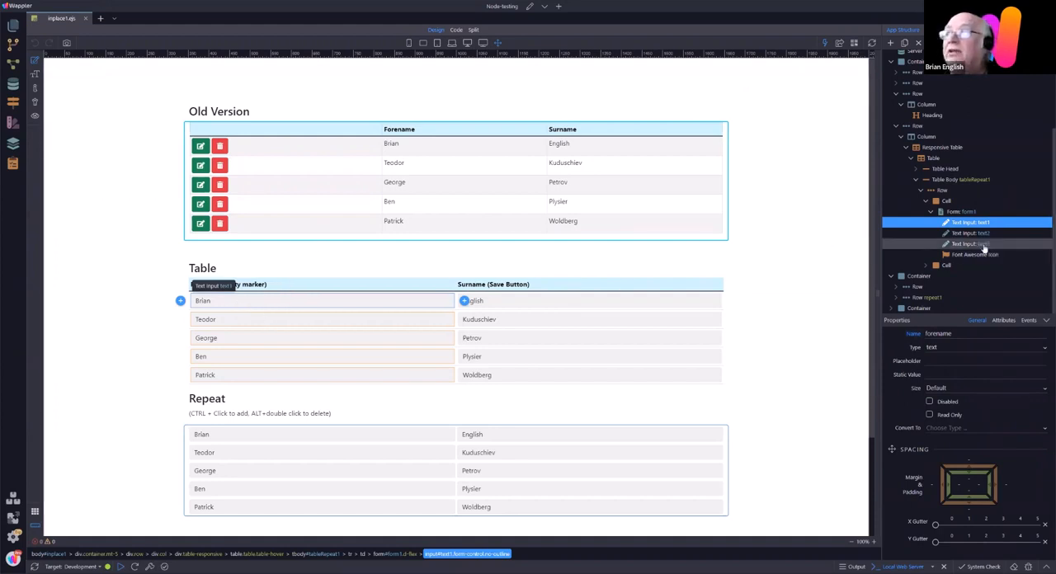
pyautogui.scroll(-2, 1046, 448)
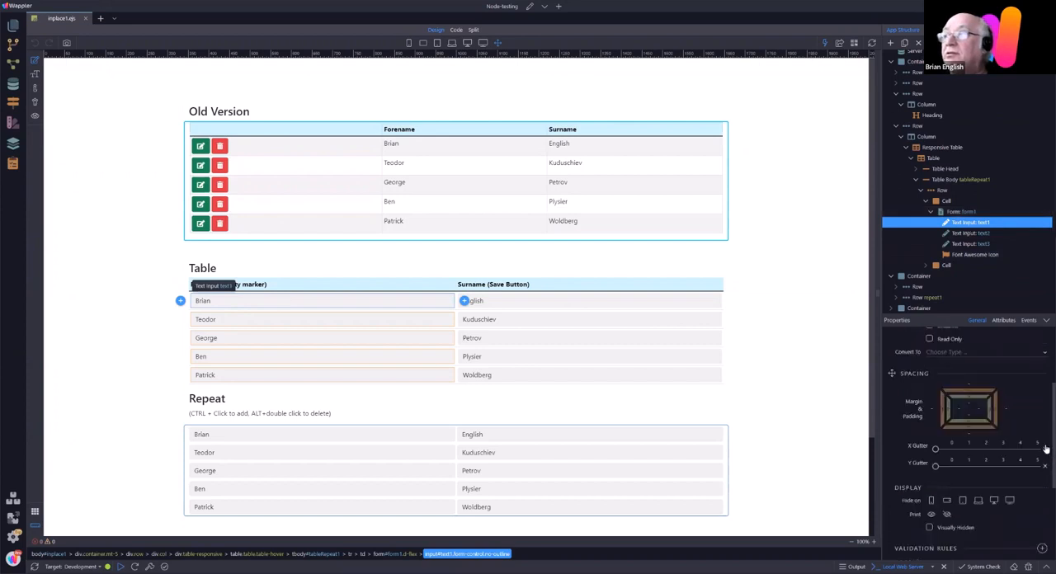
pyautogui.scroll(-3, 1046, 448)
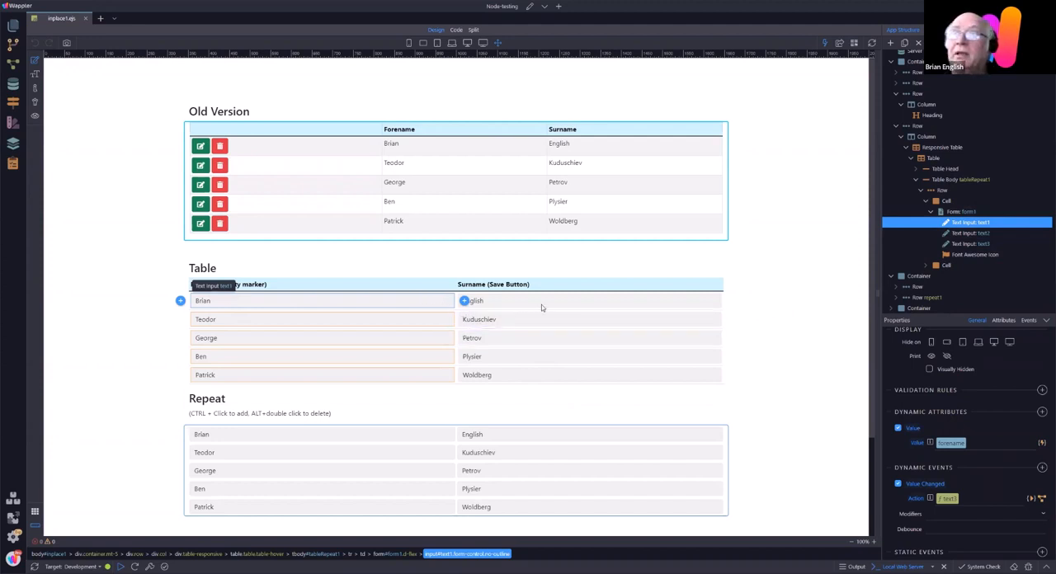
pyautogui.click(959, 211)
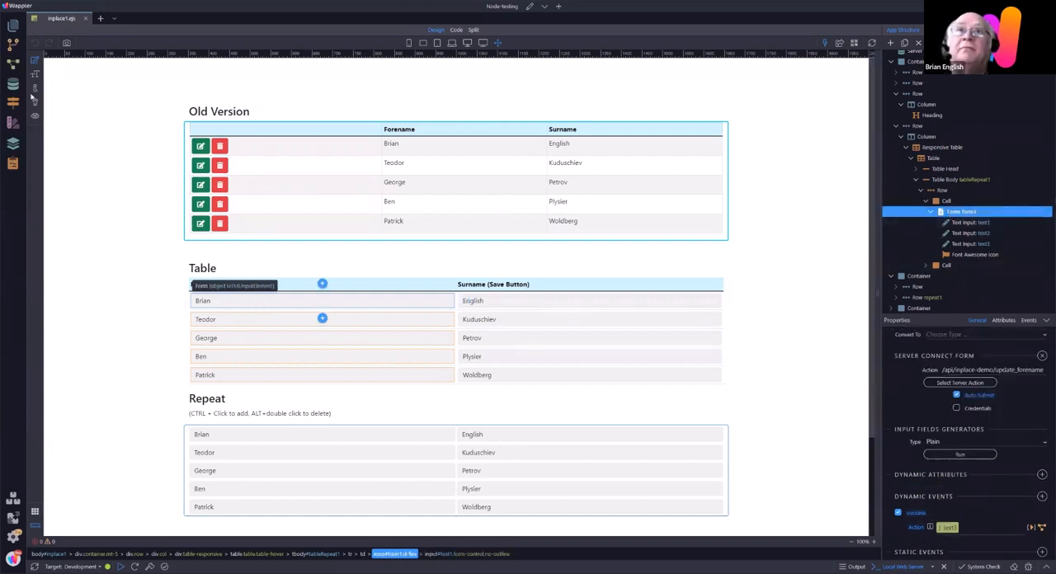
# Step: Open the update_forename server action in inplace-demo, examine the conditions of its Database Update step, and close it without changes
pyautogui.click(13, 64)
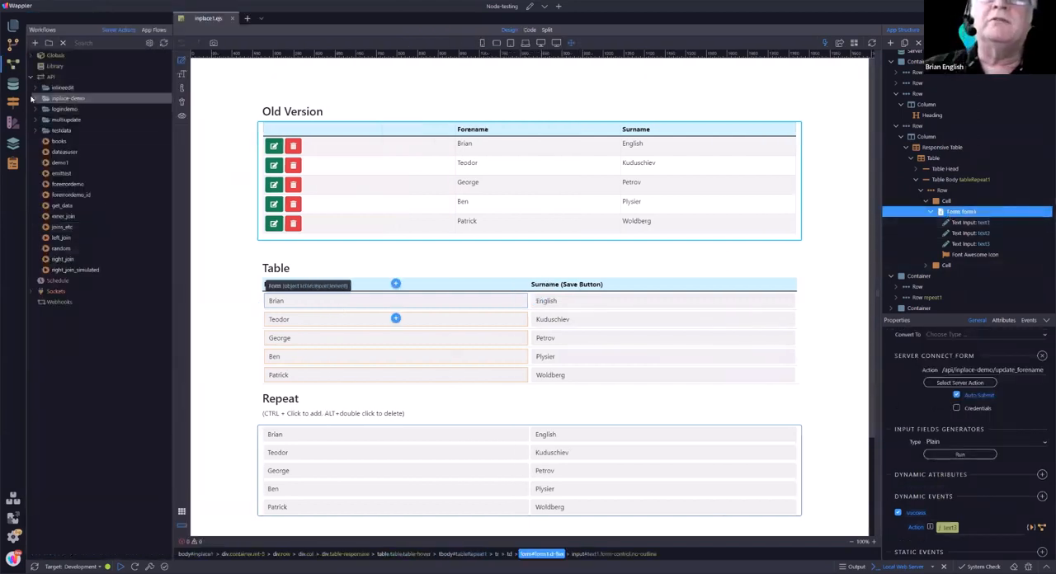
pyautogui.click(34, 98)
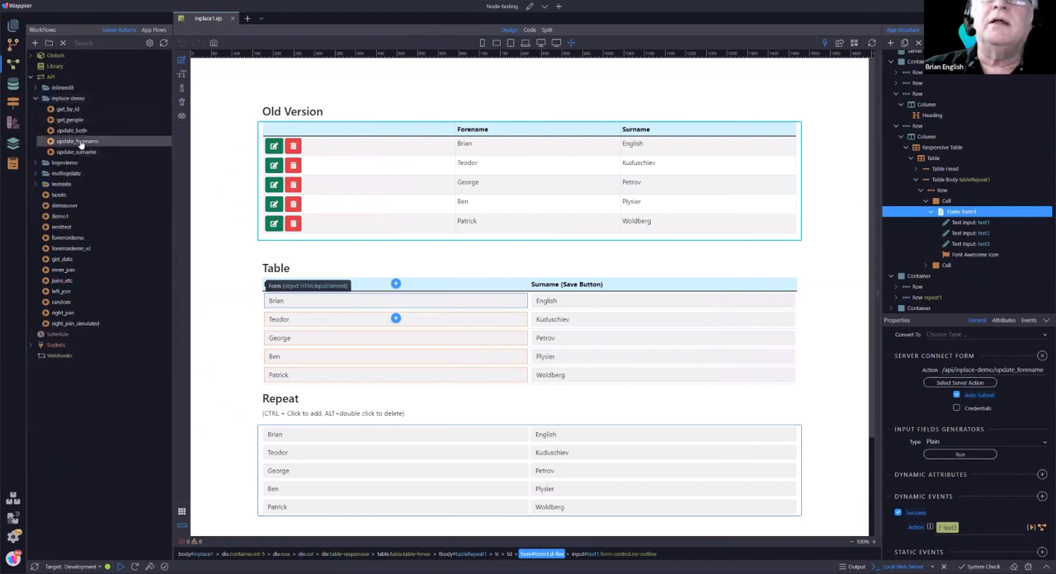
pyautogui.click(80, 142)
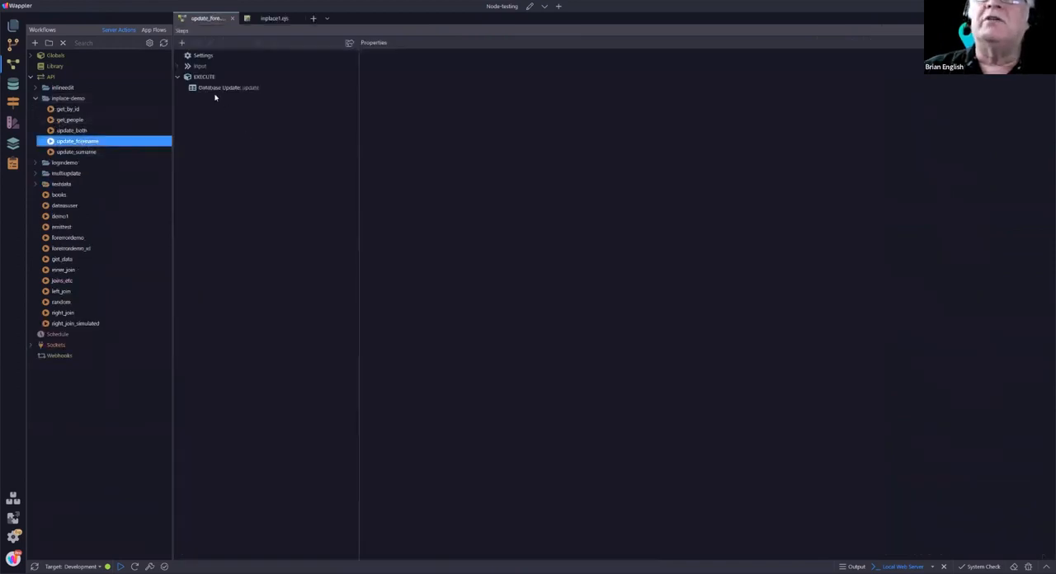
pyautogui.click(216, 89)
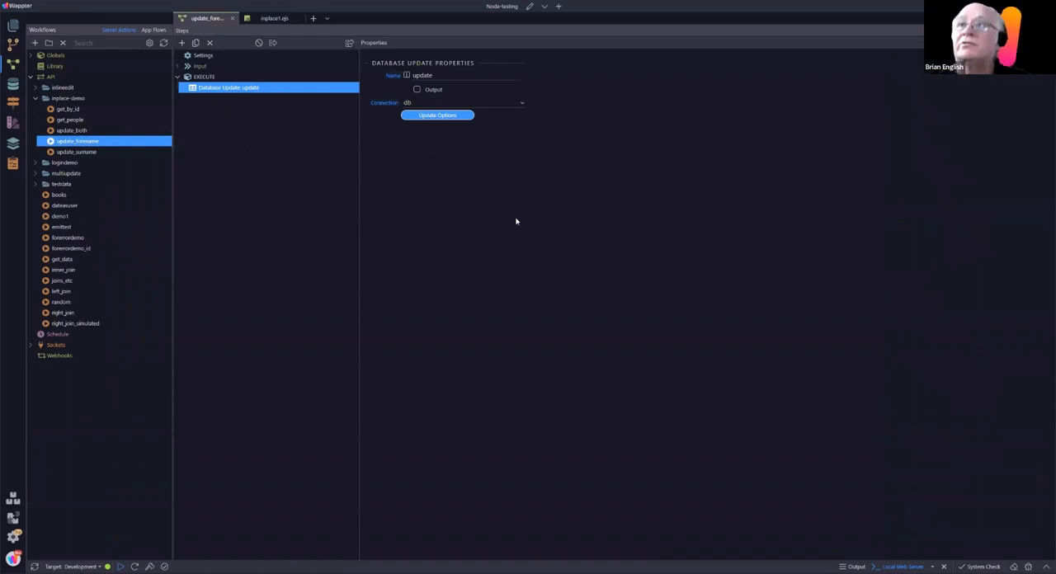
pyautogui.click(438, 115)
pyautogui.click(431, 181)
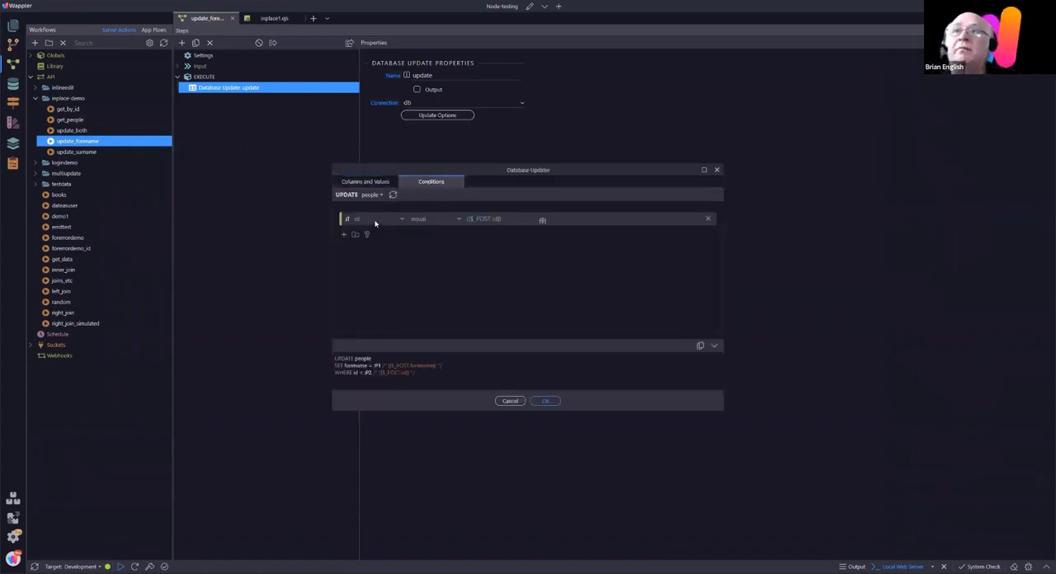
pyautogui.click(510, 400)
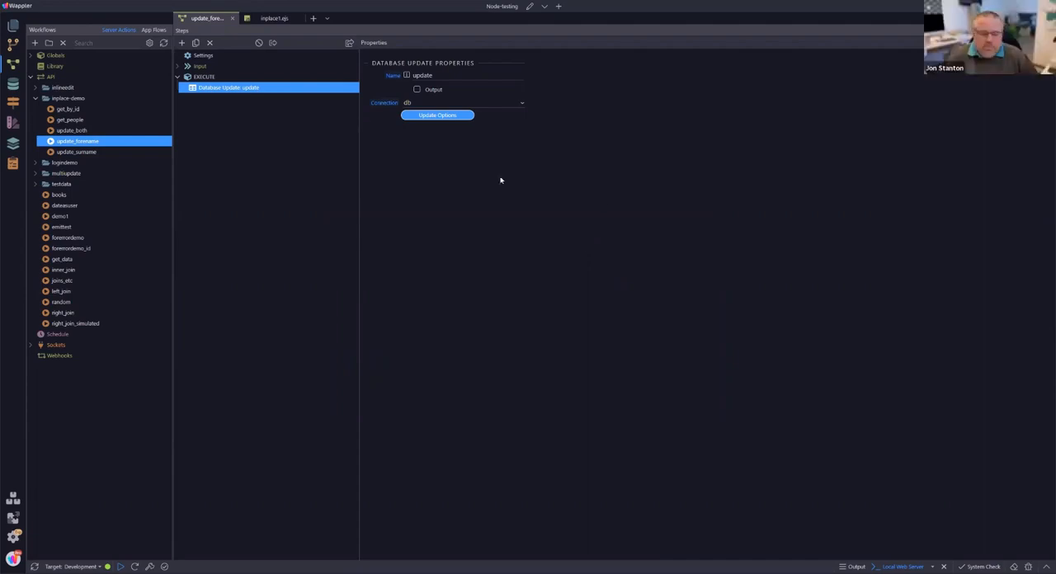
pyautogui.click(233, 18)
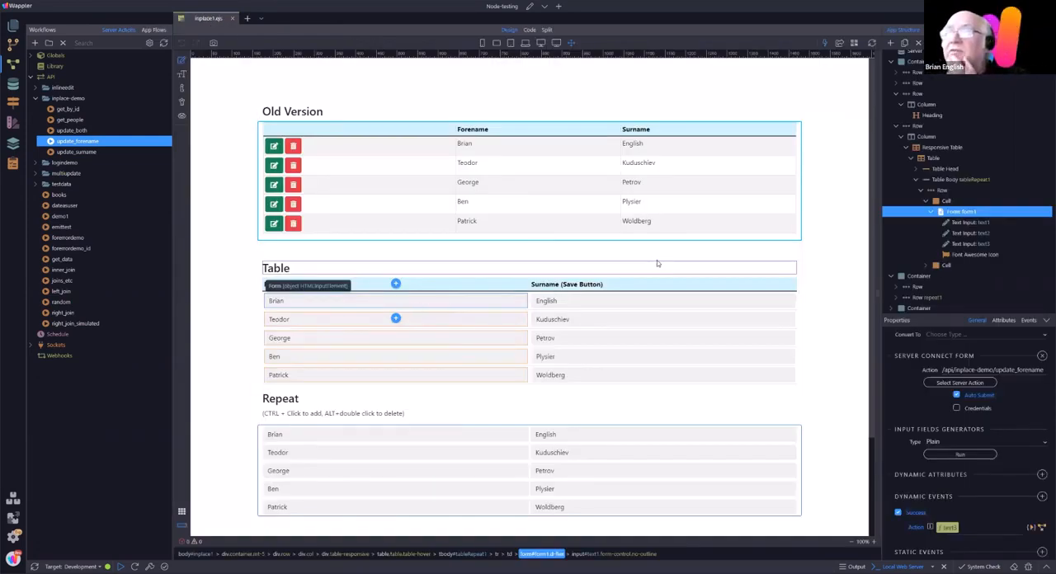
# Step: Inspect the surname form form2 in the Table section, covering inputs text4, text5, text6 and the properties of button btn1
pyautogui.click(603, 302)
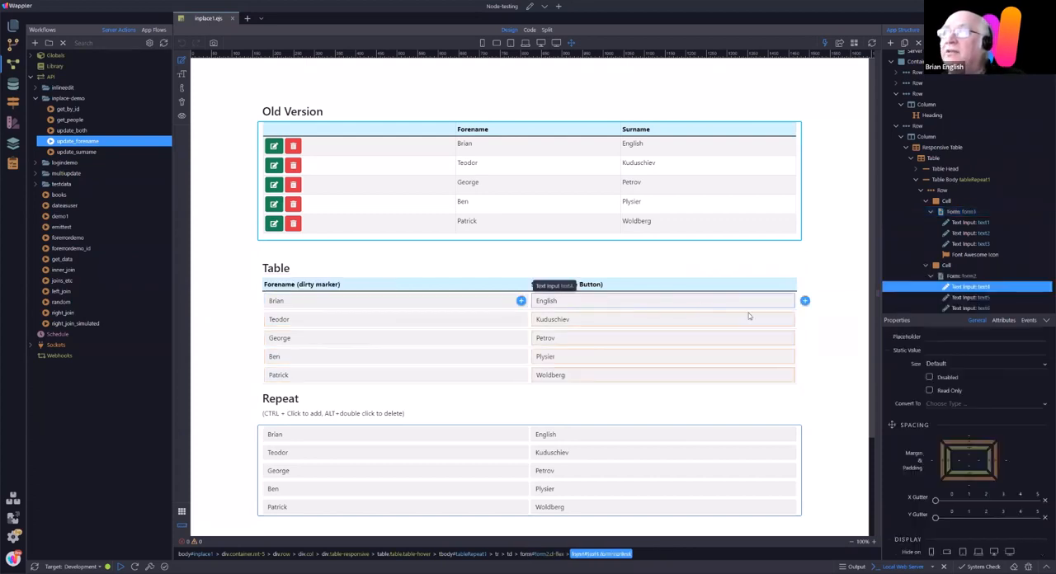
pyautogui.scroll(-2, 981, 239)
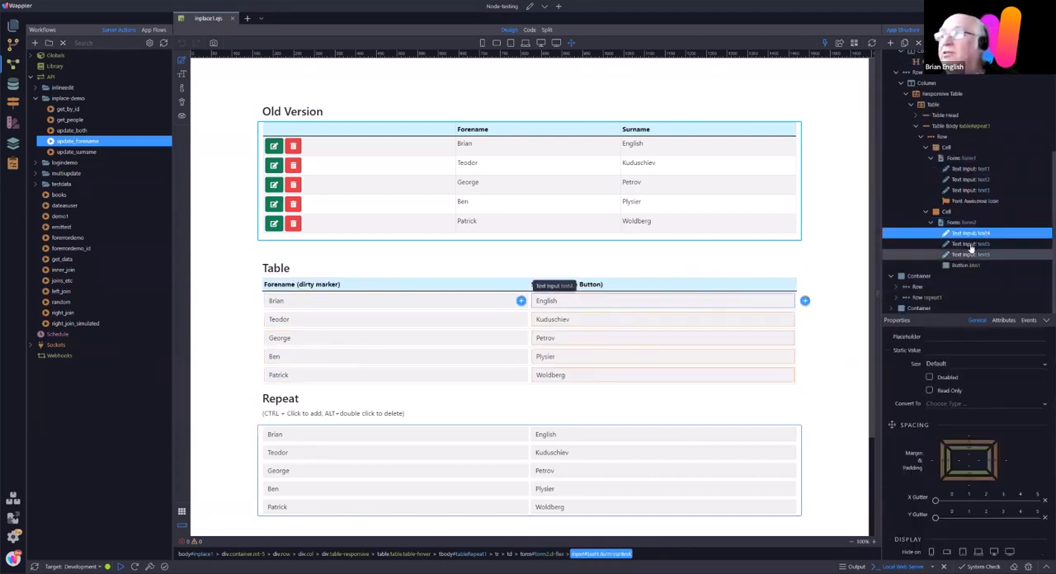
pyautogui.click(974, 244)
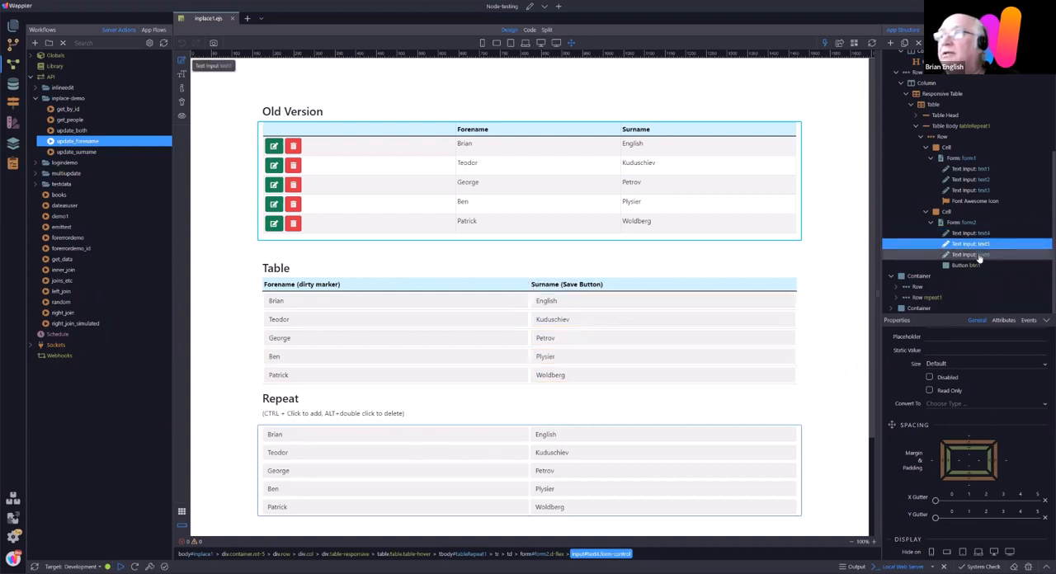
pyautogui.click(978, 255)
pyautogui.scroll(-3, 1009, 353)
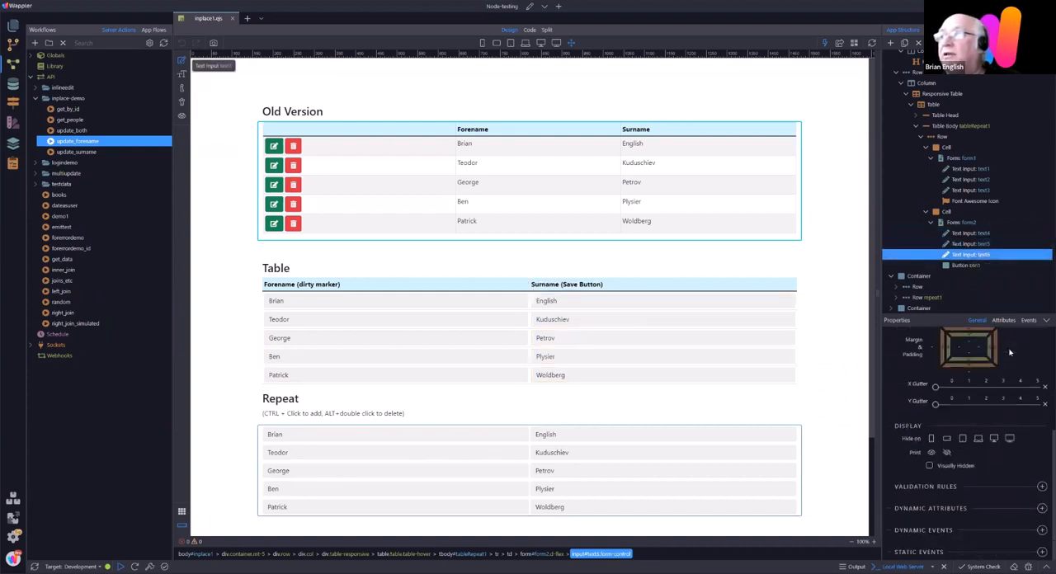
pyautogui.click(961, 266)
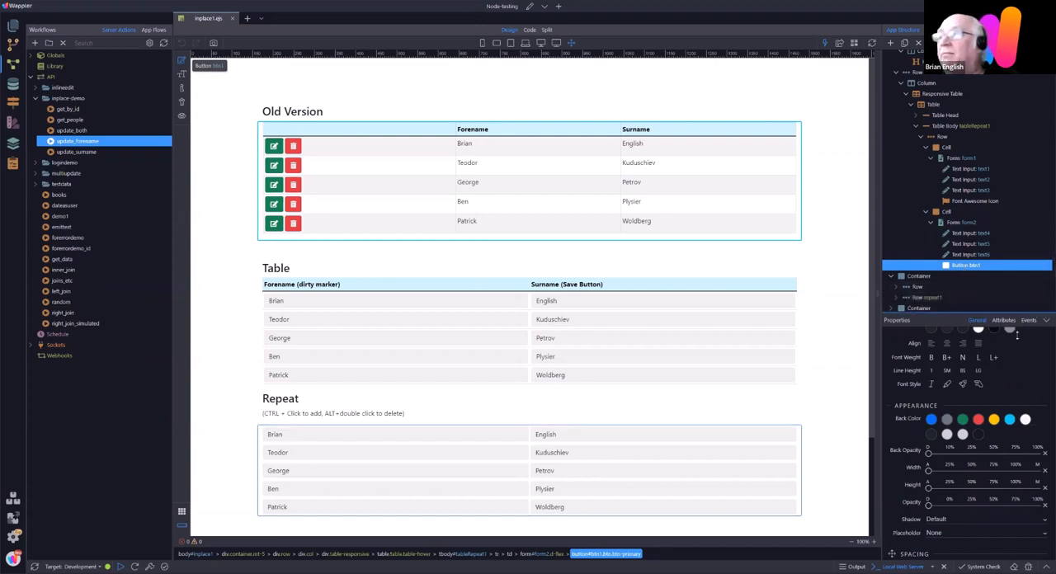
pyautogui.moveTo(1017, 333); pyautogui.dragTo(1044, 356)
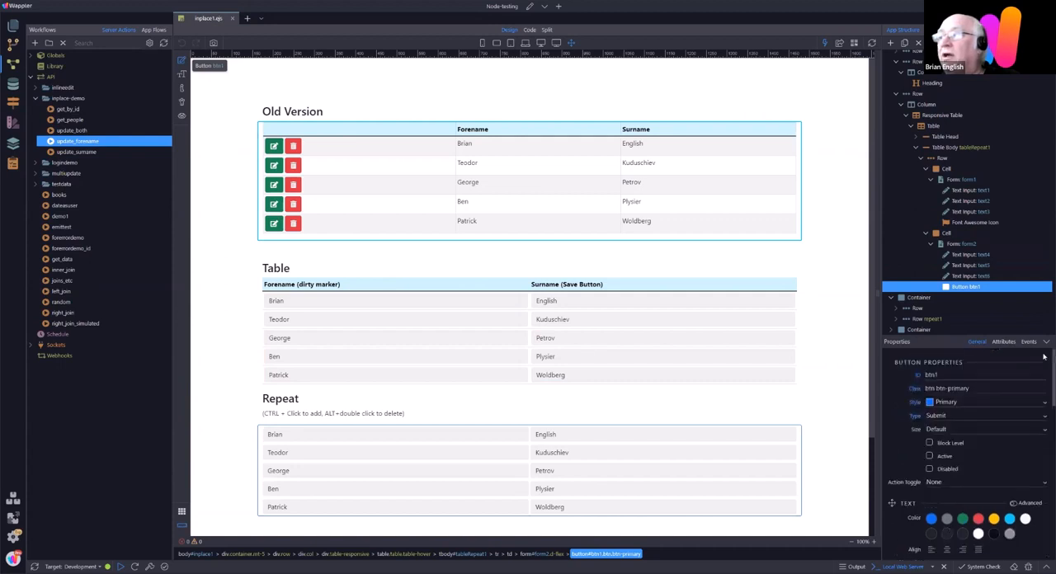
# Step: Examine btn1's Show condition, form2's Server Connect settings and its Success event actions, leaving the actions unmodified
pyautogui.scroll(-10, 1039, 446)
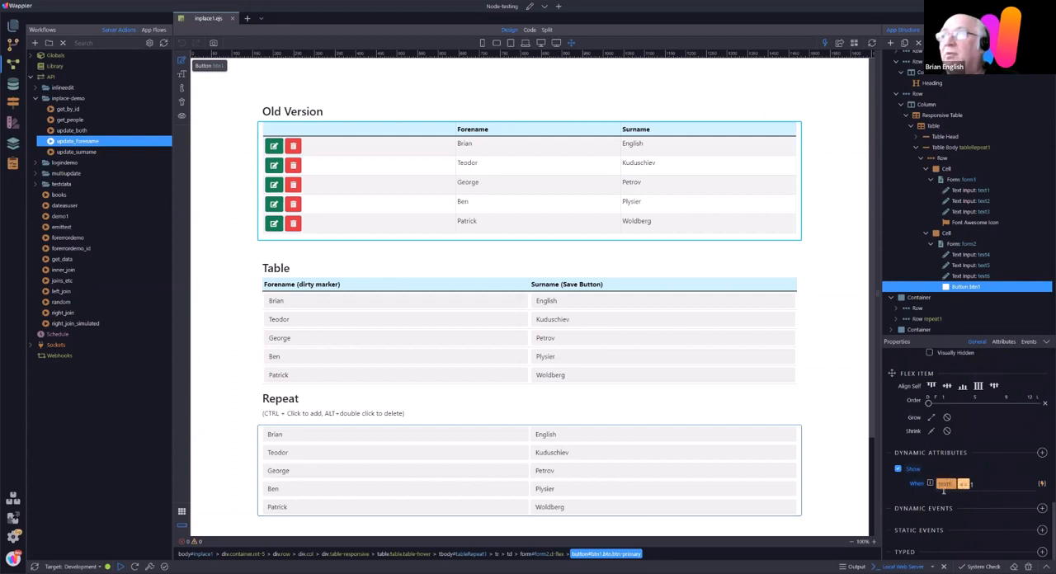
pyautogui.click(962, 244)
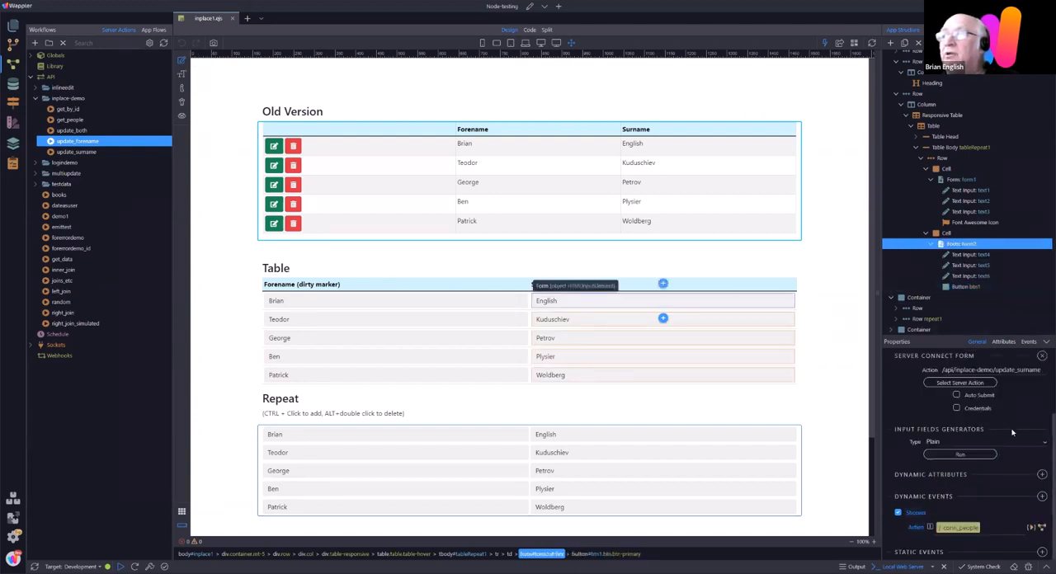
pyautogui.scroll(3, 989, 437)
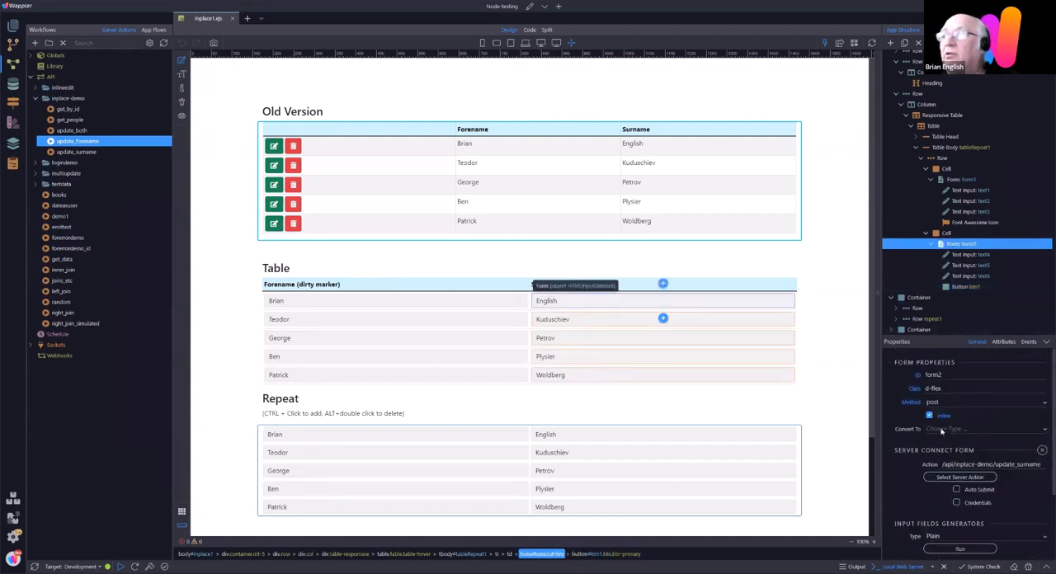
pyautogui.scroll(-2, 1017, 479)
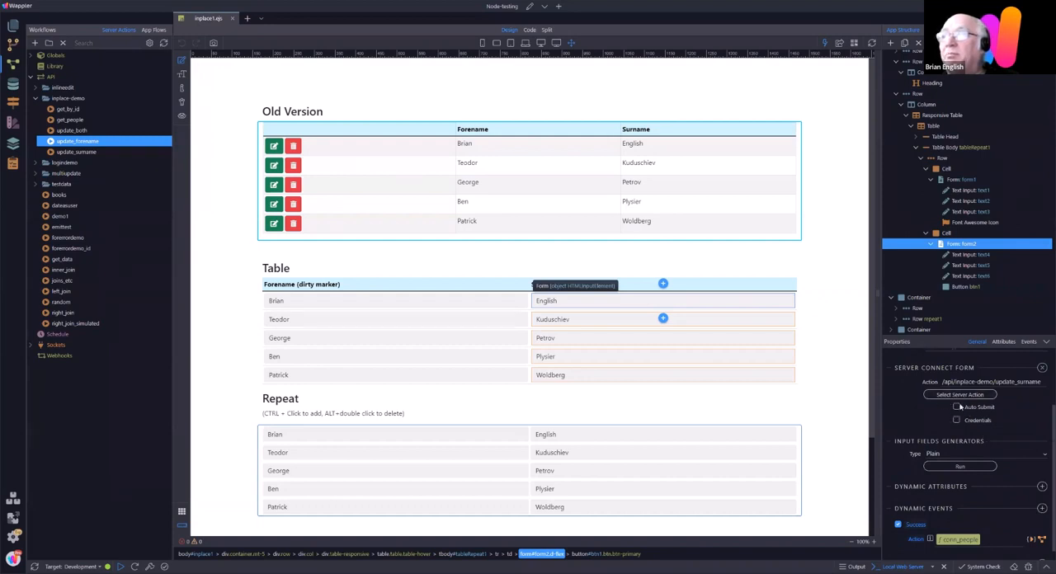
pyautogui.click(1031, 540)
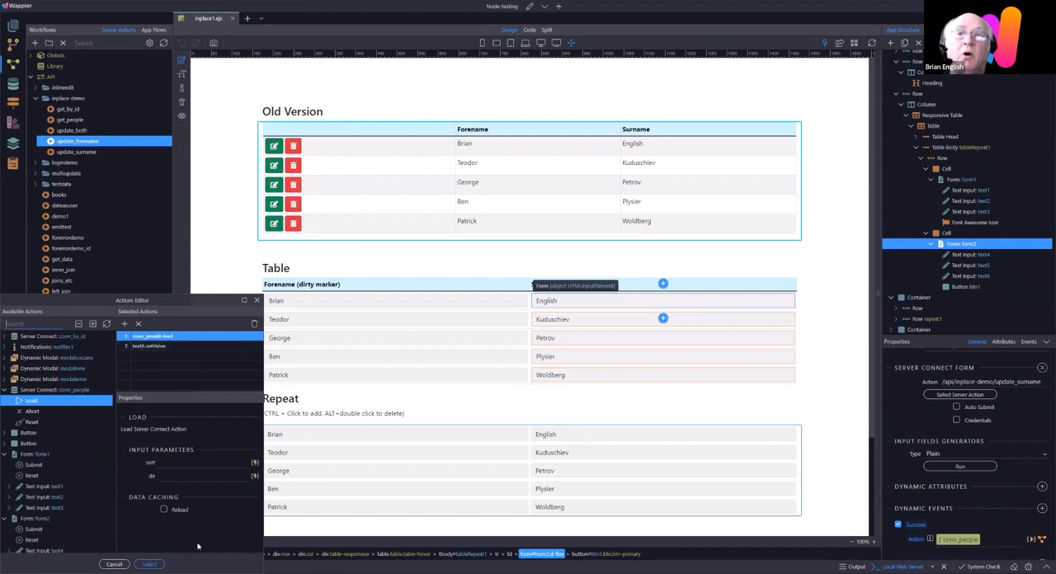
pyautogui.click(149, 347)
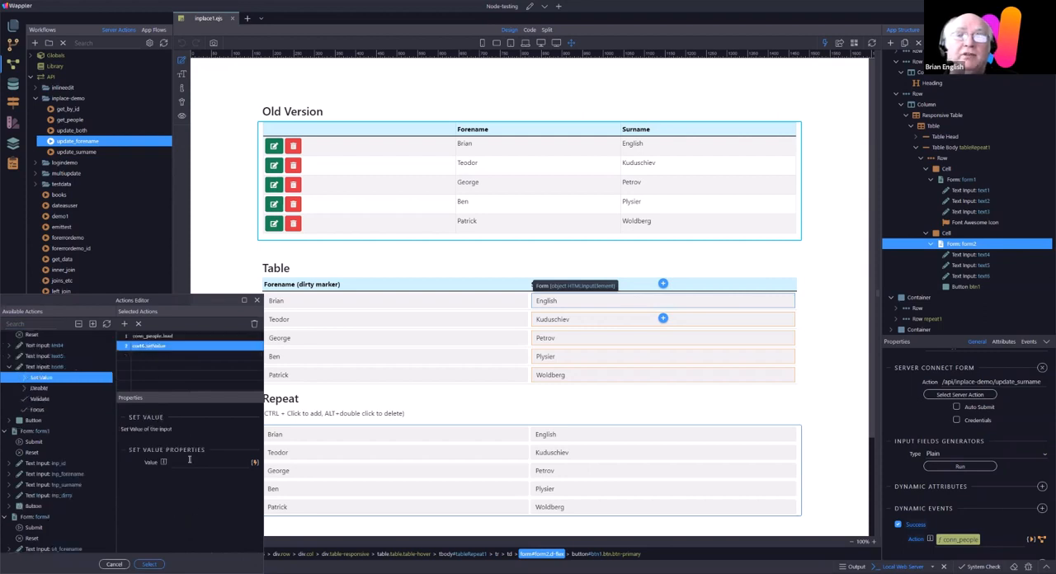
pyautogui.click(113, 565)
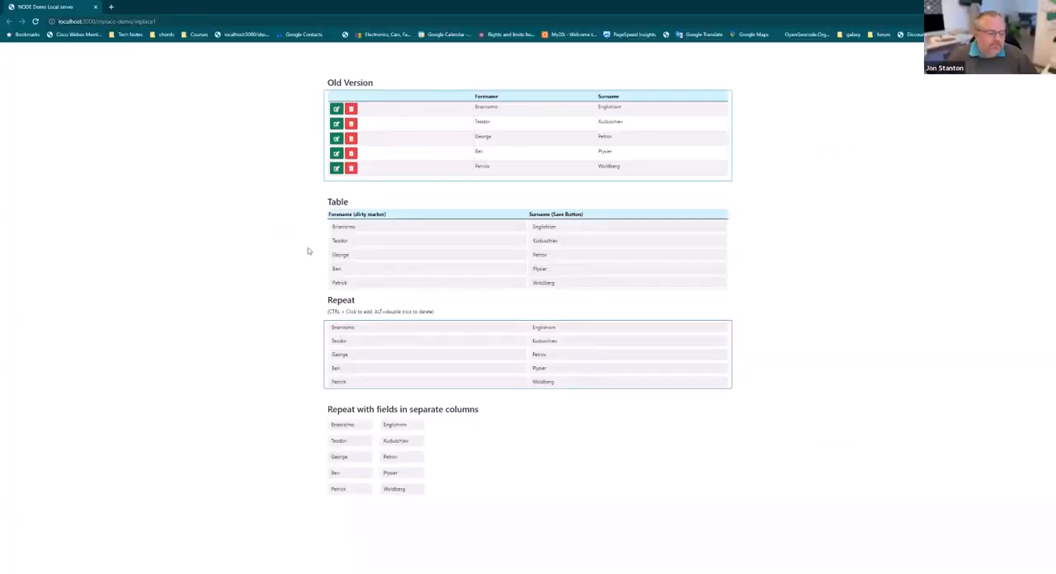
# Step: In the browser preview, remove the extra trailing letters from the first forename in the Table section and submit the edit
pyautogui.click(380, 226)
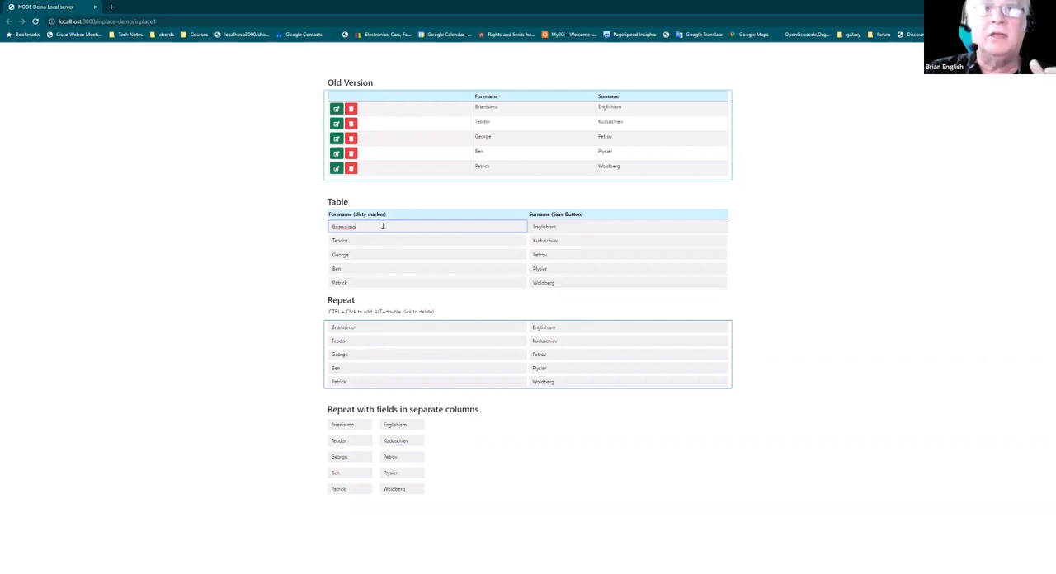
pyautogui.press('BackSpace')
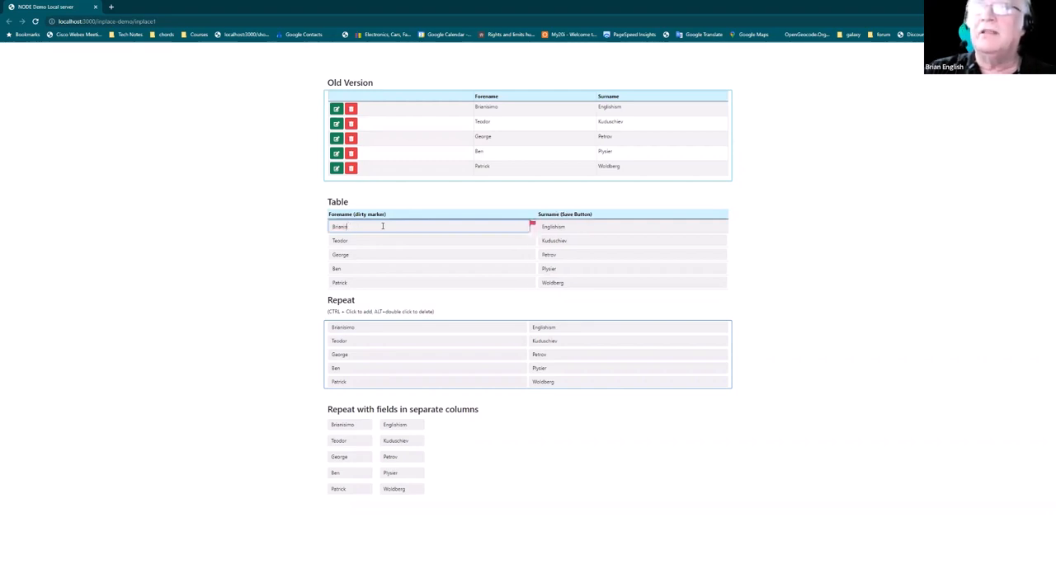
pyautogui.press('BackSpace')
pyautogui.press('BackSpace')
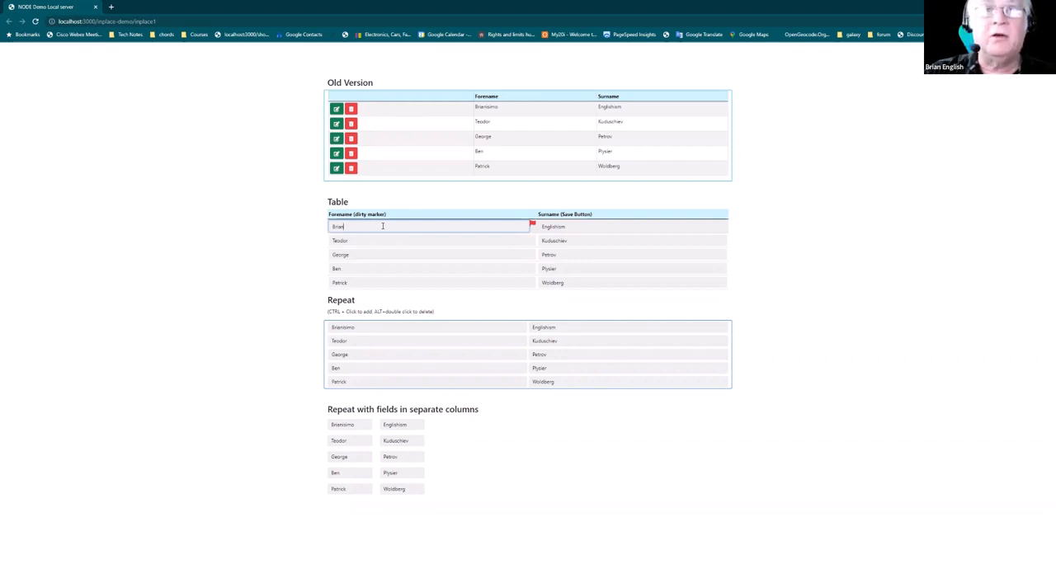
pyautogui.press('Return')
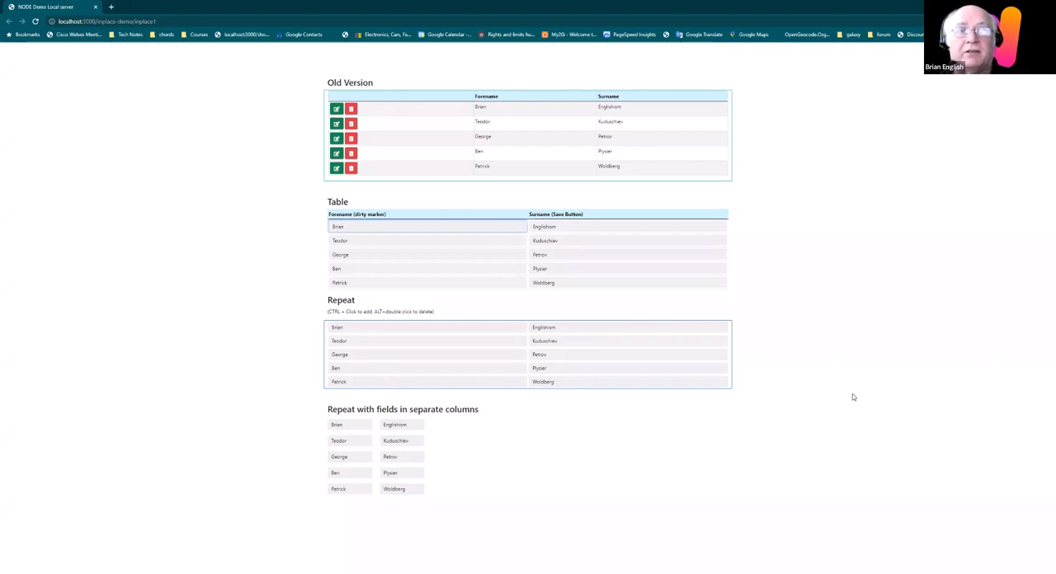
# Step: Remove the extra trailing letters from the first surname in the Table section and save it with the row's Save button
pyautogui.click(573, 225)
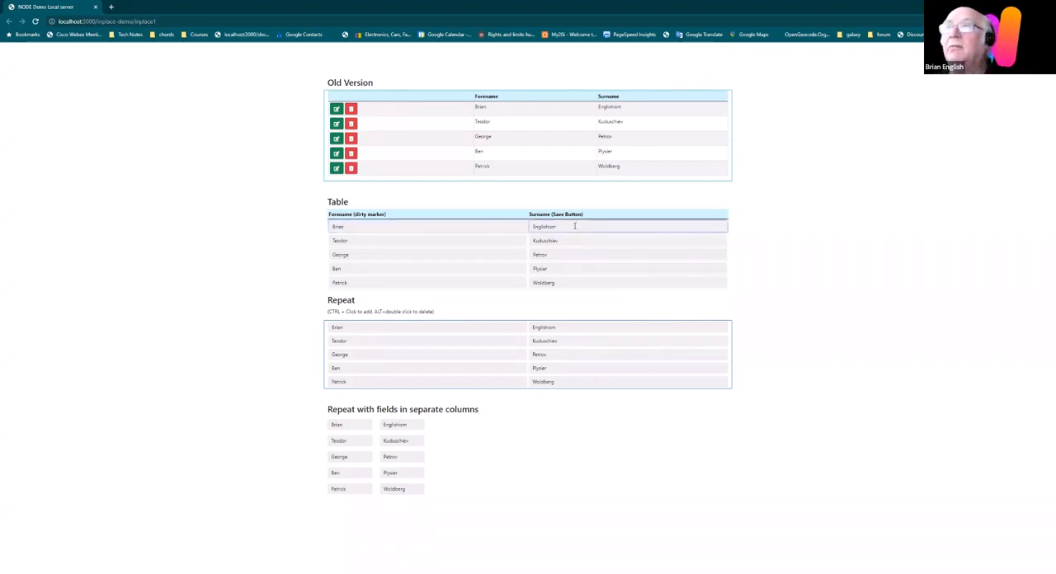
pyautogui.press('BackSpace')
pyautogui.press('BackSpace')
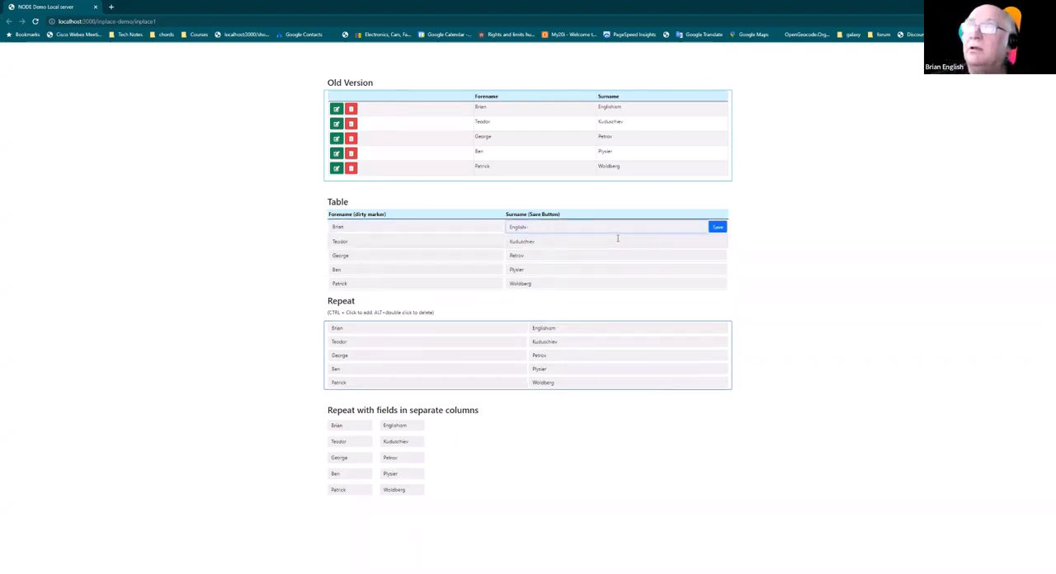
pyautogui.click(717, 227)
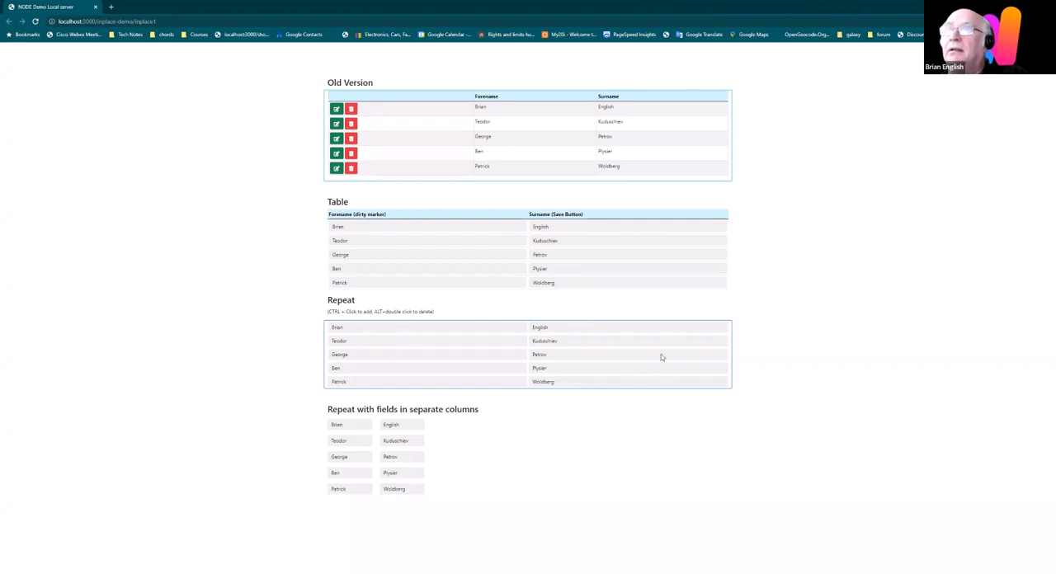
# Step: Switch back to Wappler and inspect the row and cell structure of tableRepeat1 and the inputs text1 and text4
pyautogui.hotkey('alt', 'Tab')
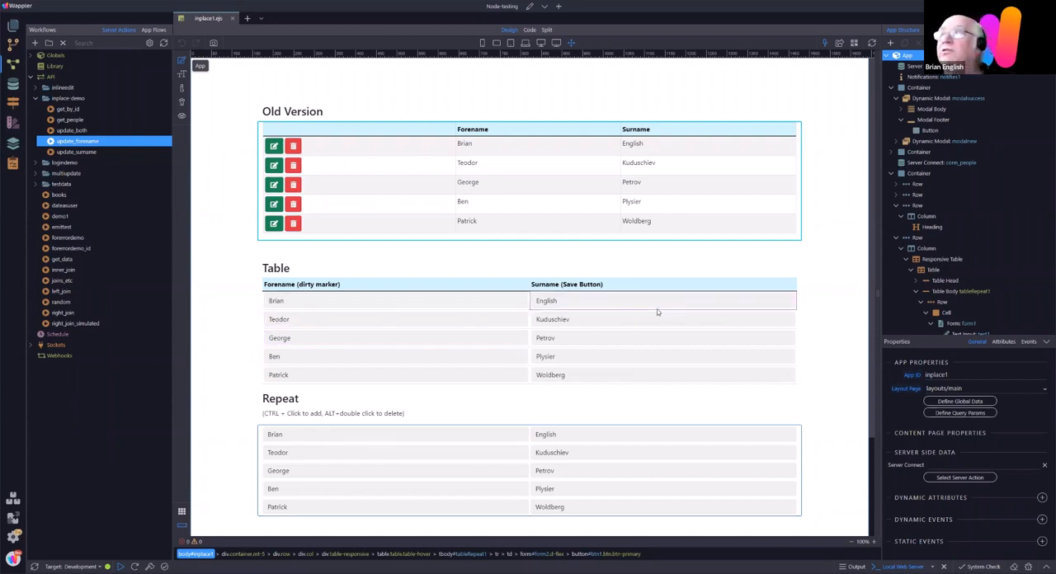
pyautogui.scroll(-1, 1007, 247)
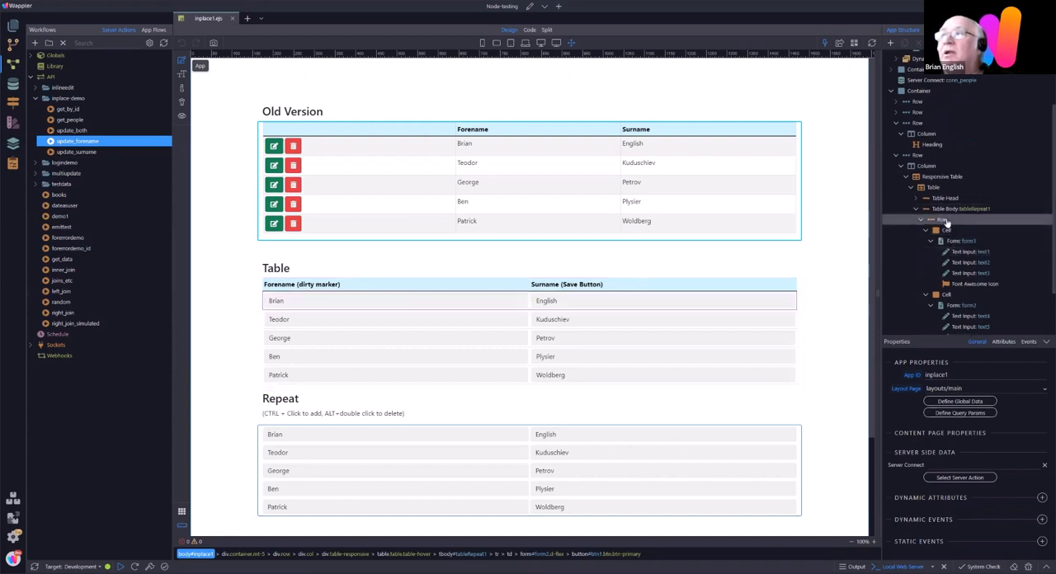
pyautogui.click(935, 225)
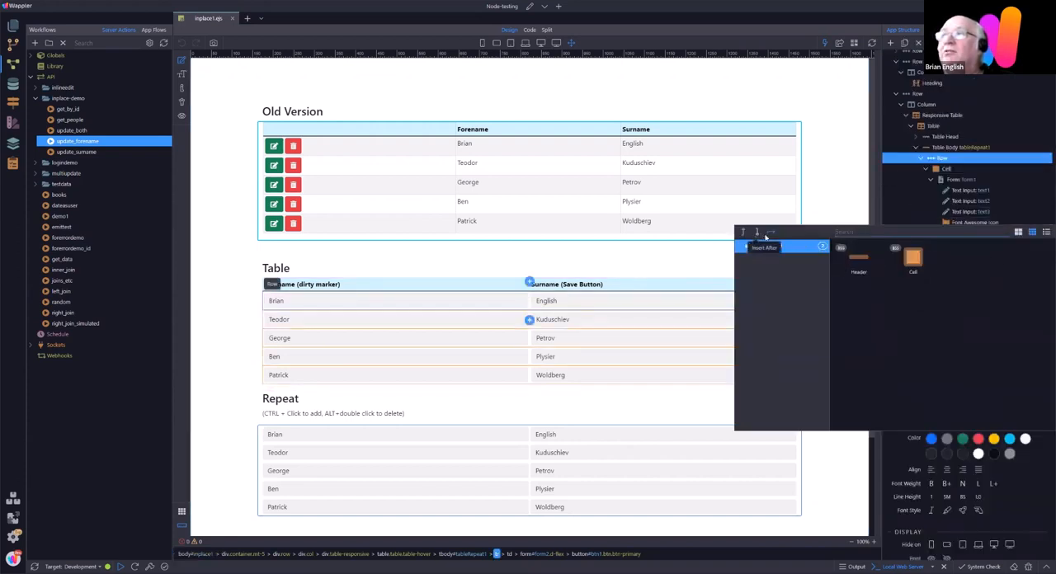
pyautogui.click(947, 170)
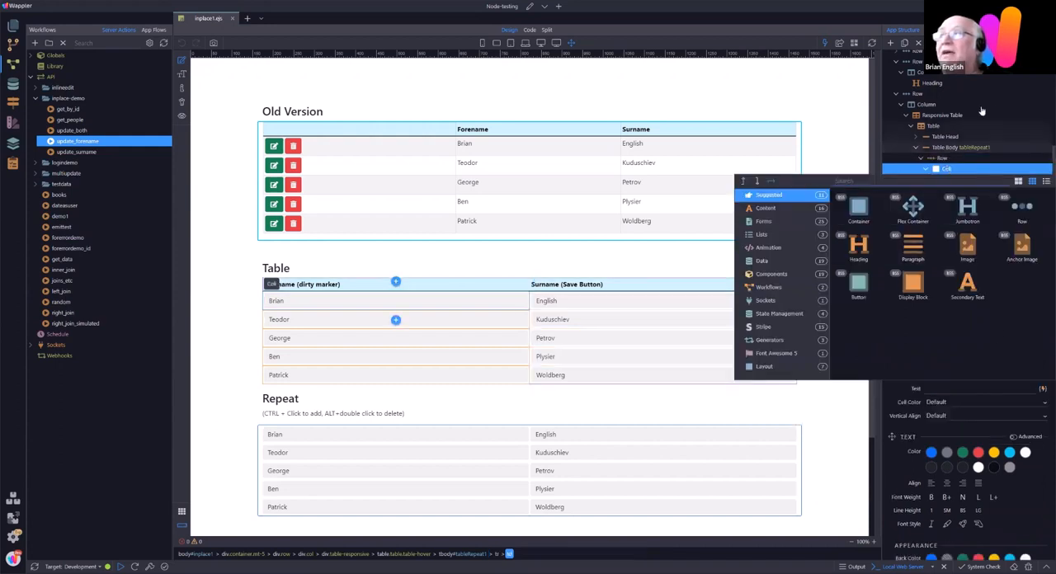
pyautogui.click(844, 125)
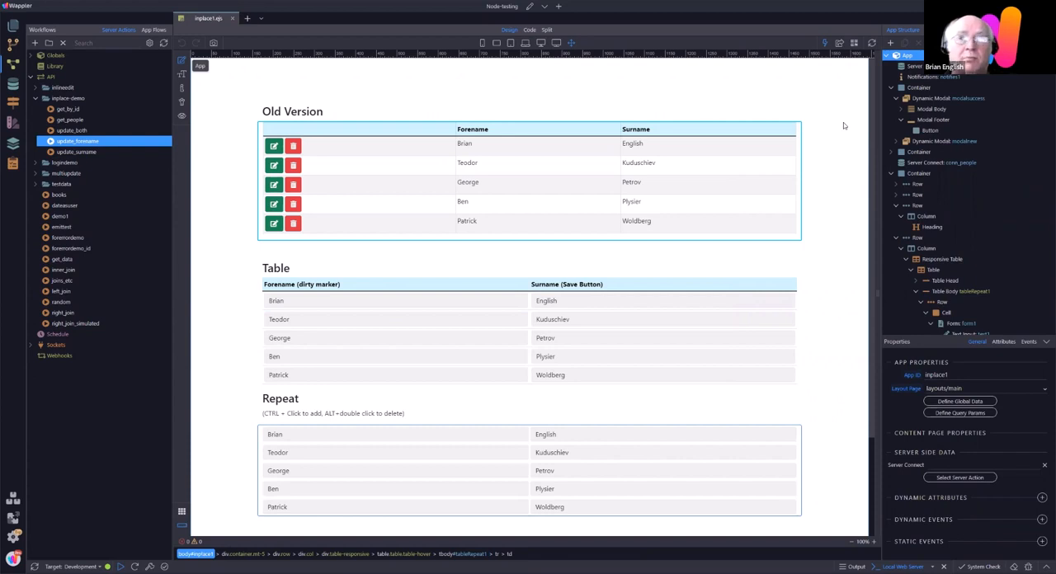
pyautogui.click(312, 303)
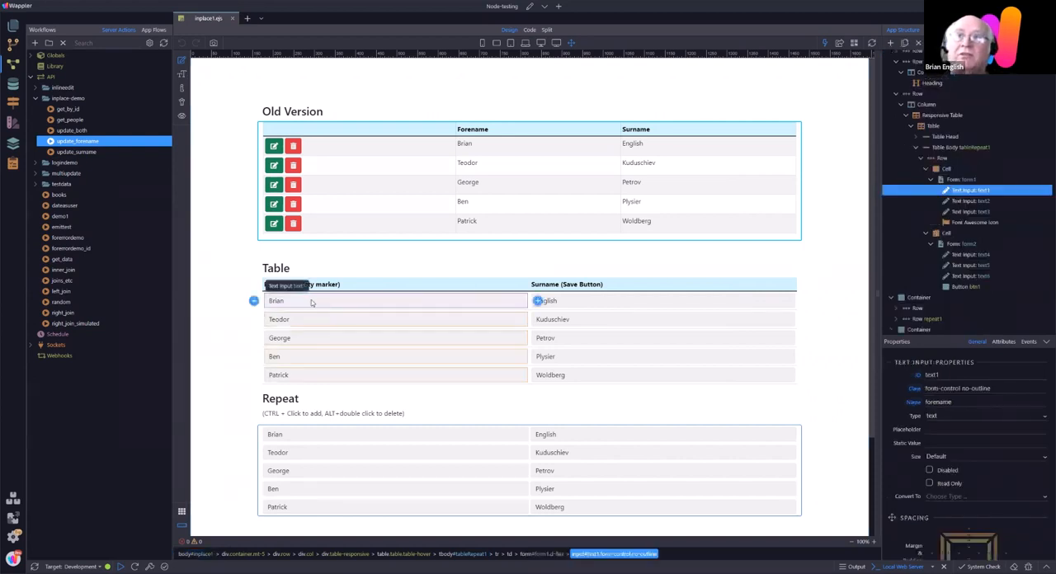
pyautogui.click(593, 301)
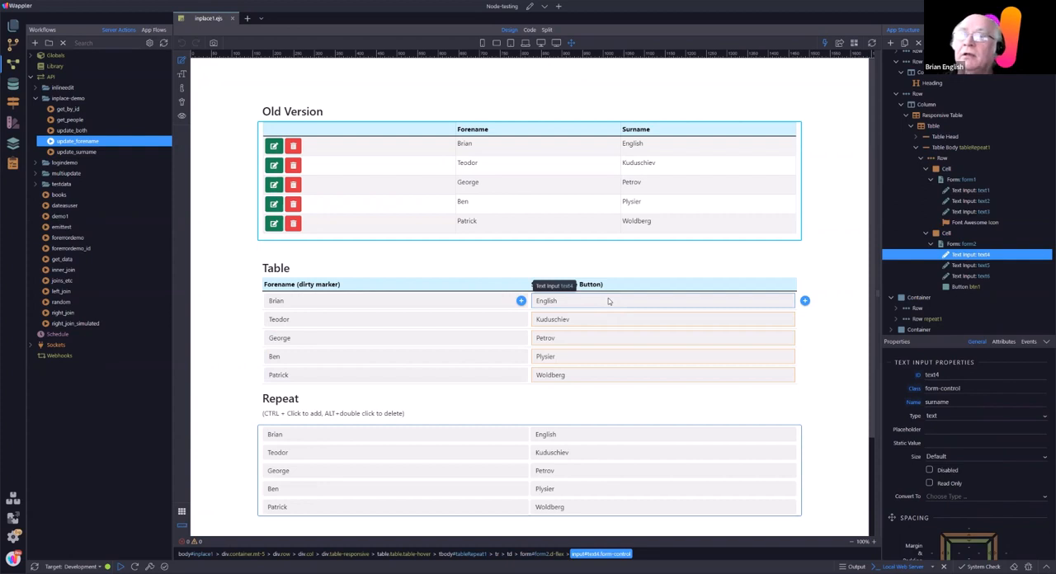
# Step: Inspect the structure of the Repeat section, covering row repeat1 and the Server Connect settings of form3
pyautogui.scroll(-1, 613, 424)
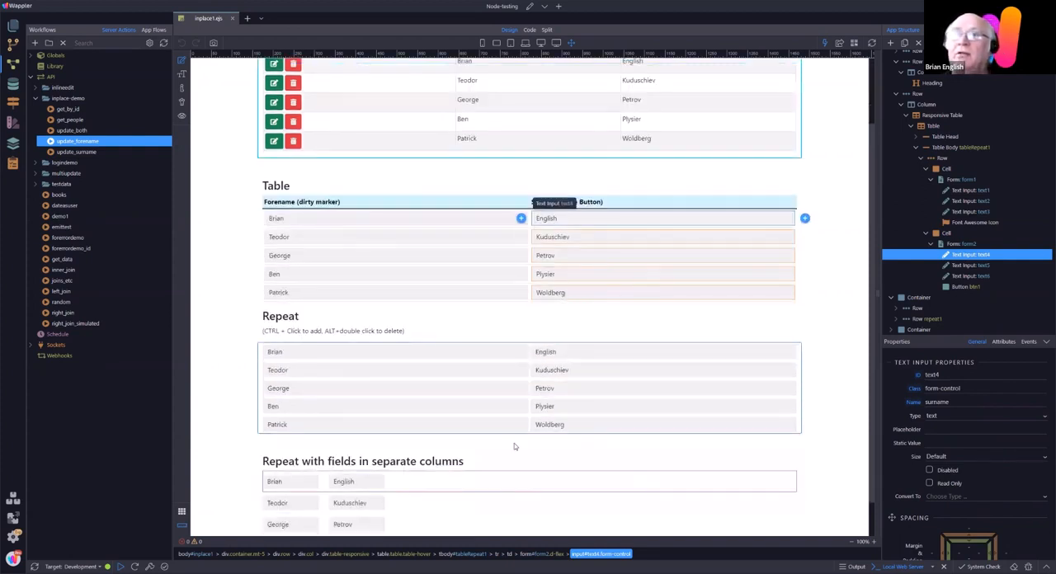
pyautogui.click(410, 351)
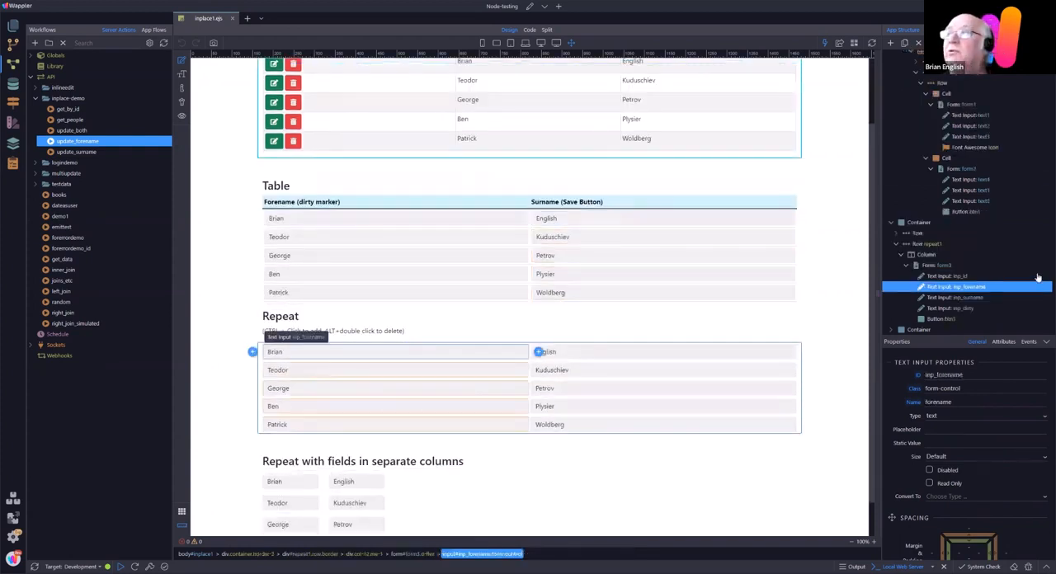
pyautogui.scroll(1, 1043, 248)
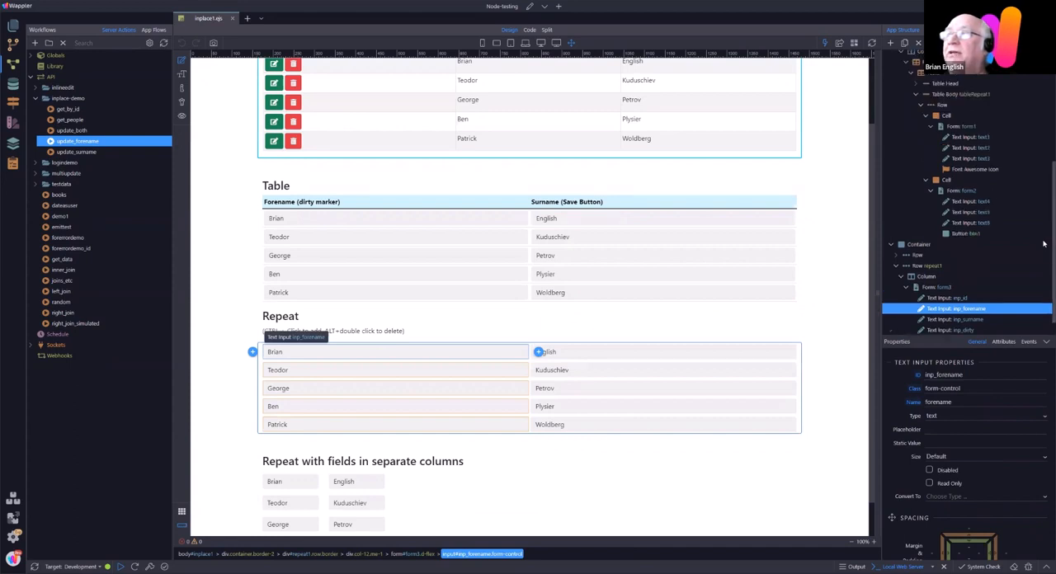
pyautogui.scroll(-1, 1044, 256)
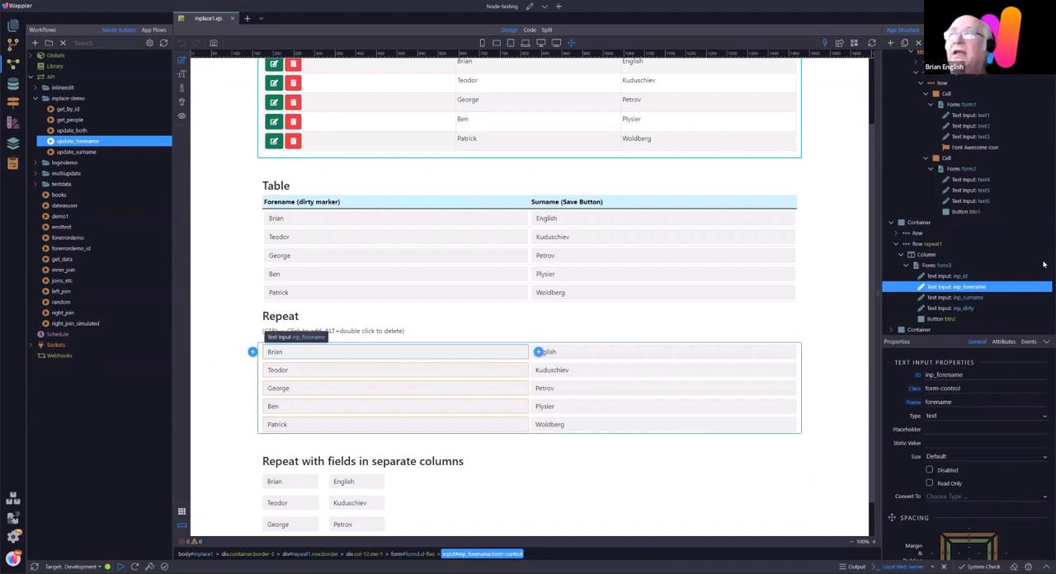
pyautogui.click(929, 245)
pyautogui.click(934, 267)
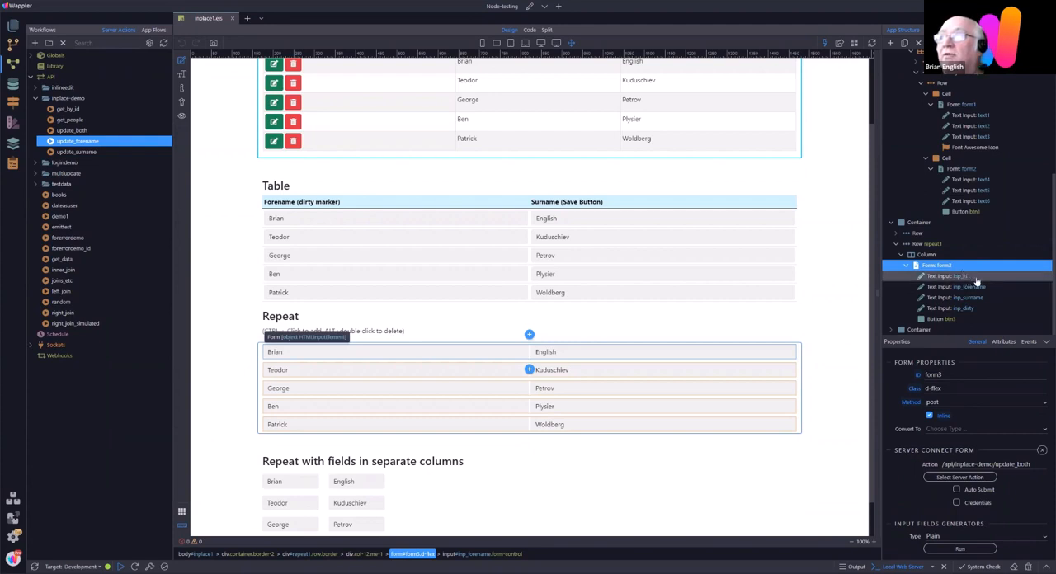
# Step: Review form3's inputs inp_forename, inp_surname and inp_dirty, including the dynamic attributes and events of inp_forename
pyautogui.click(969, 286)
pyautogui.click(973, 298)
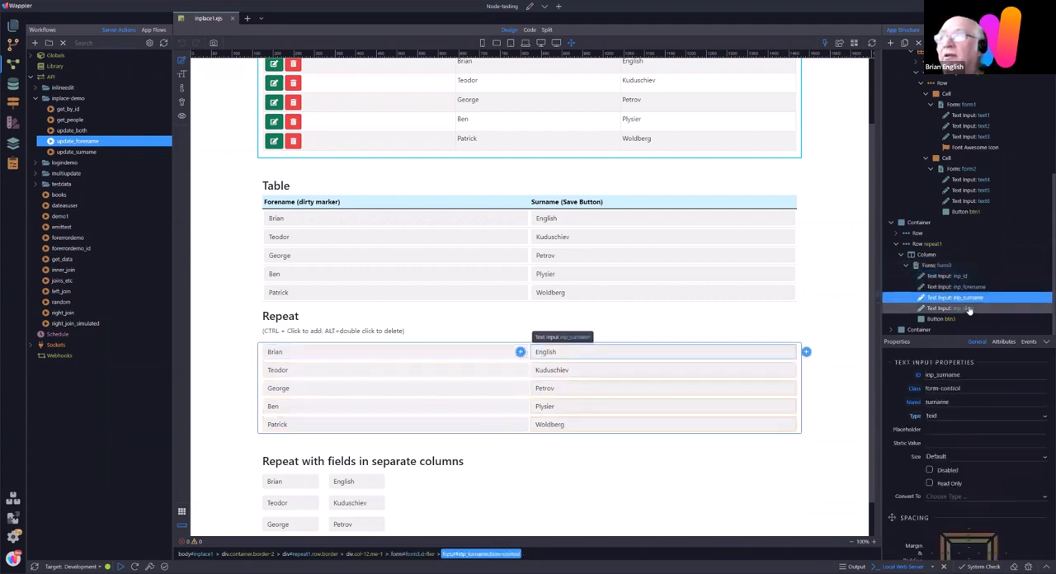
pyautogui.click(968, 308)
pyautogui.click(366, 354)
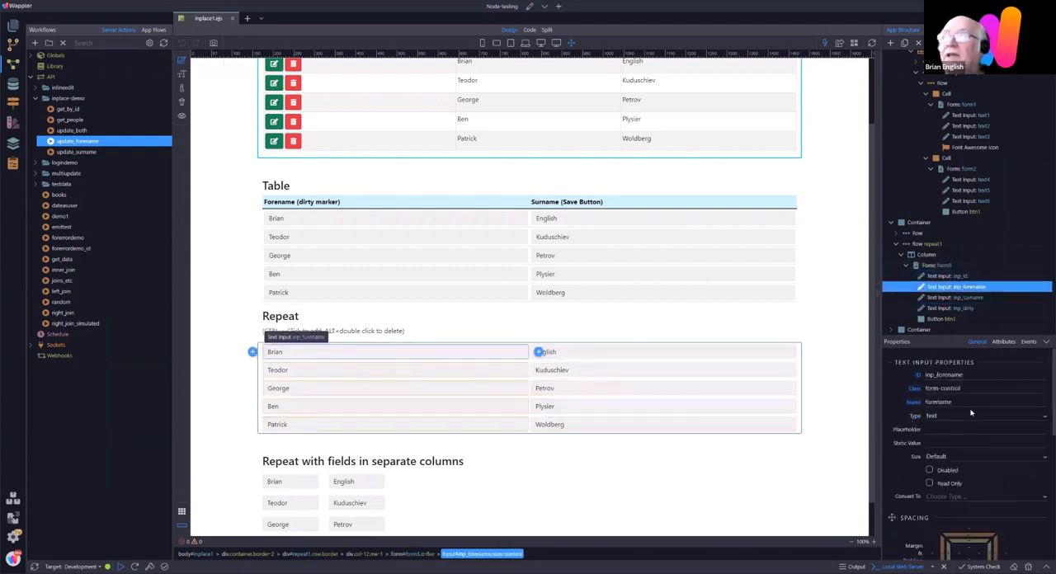
pyautogui.scroll(-6, 973, 445)
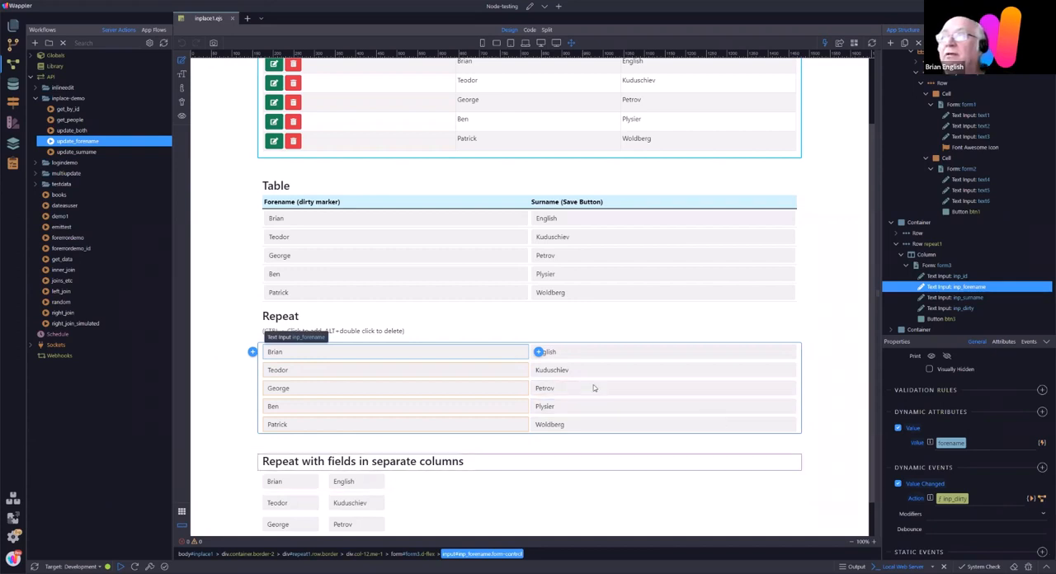
# Step: Examine the Show condition of form3's button btn3 as code and leave the binding unmodified
pyautogui.click(941, 318)
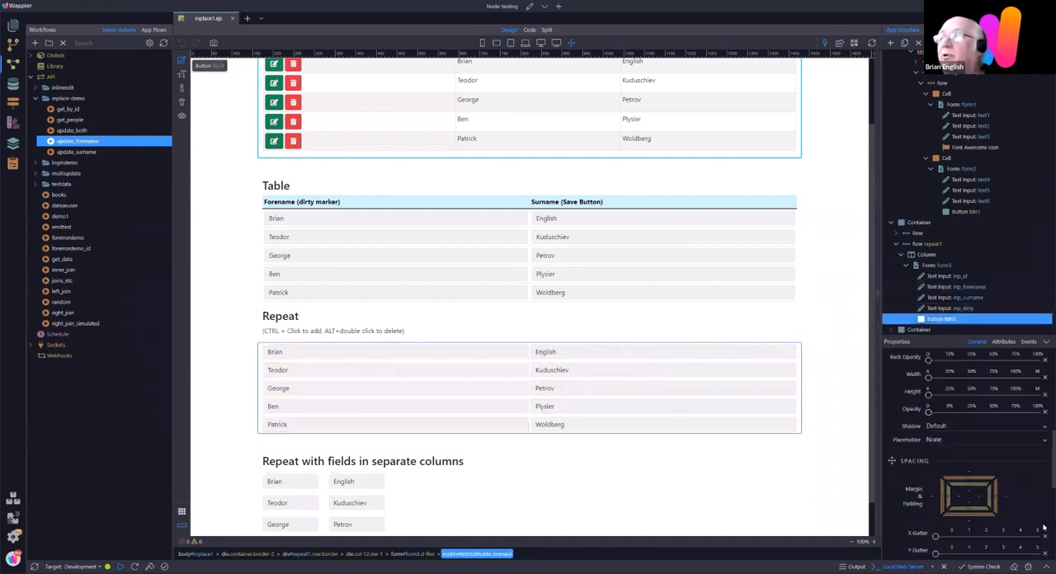
pyautogui.scroll(-1, 1044, 500)
pyautogui.scroll(-3, 1044, 500)
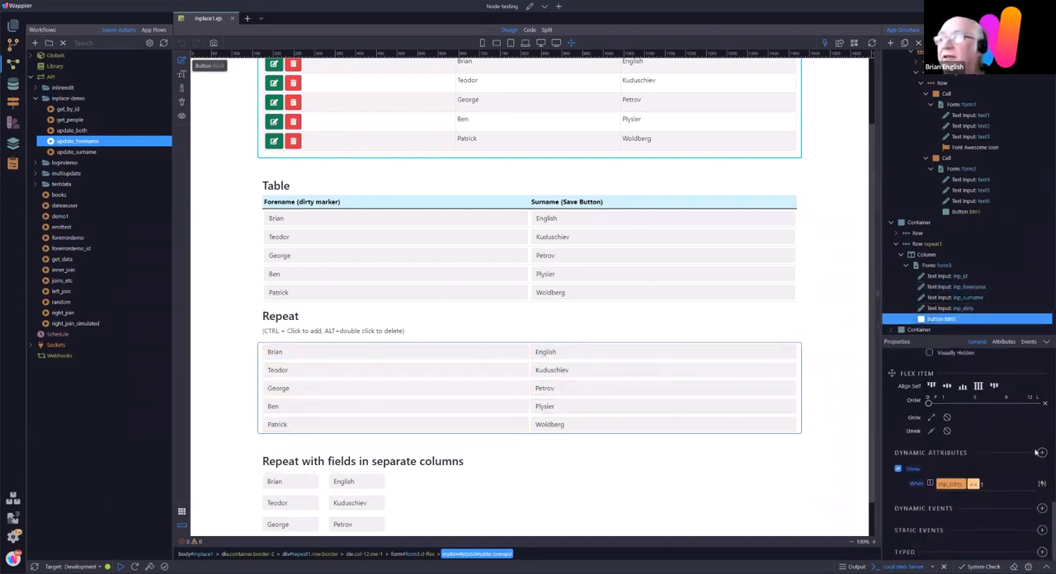
pyautogui.click(1041, 485)
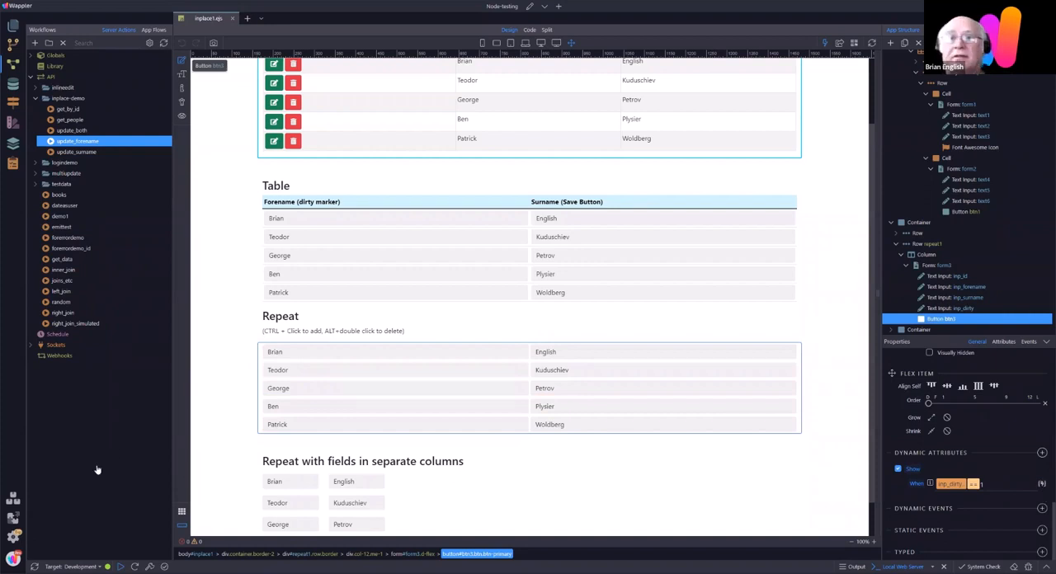
pyautogui.click(166, 526)
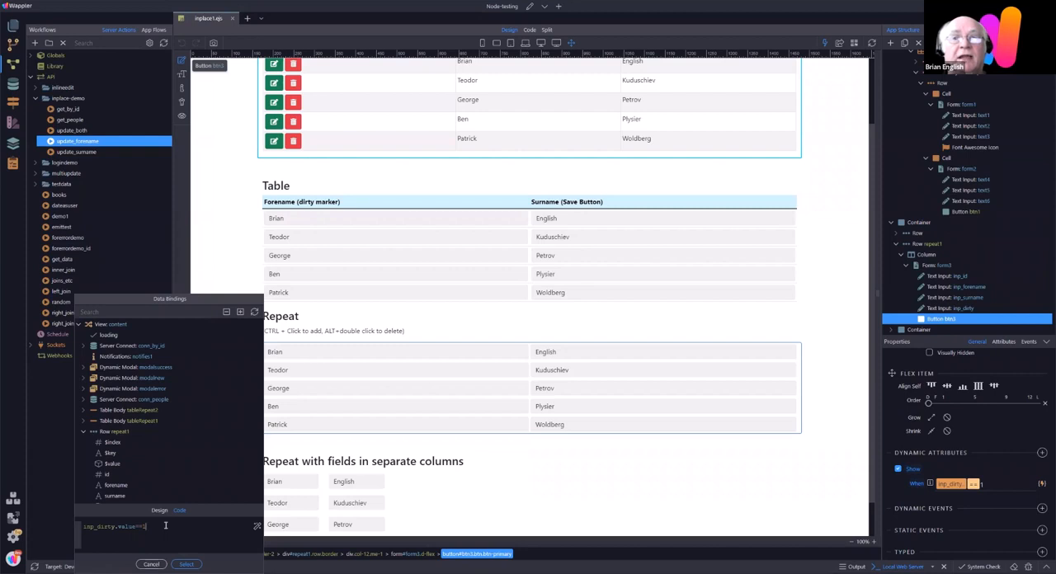
pyautogui.click(152, 564)
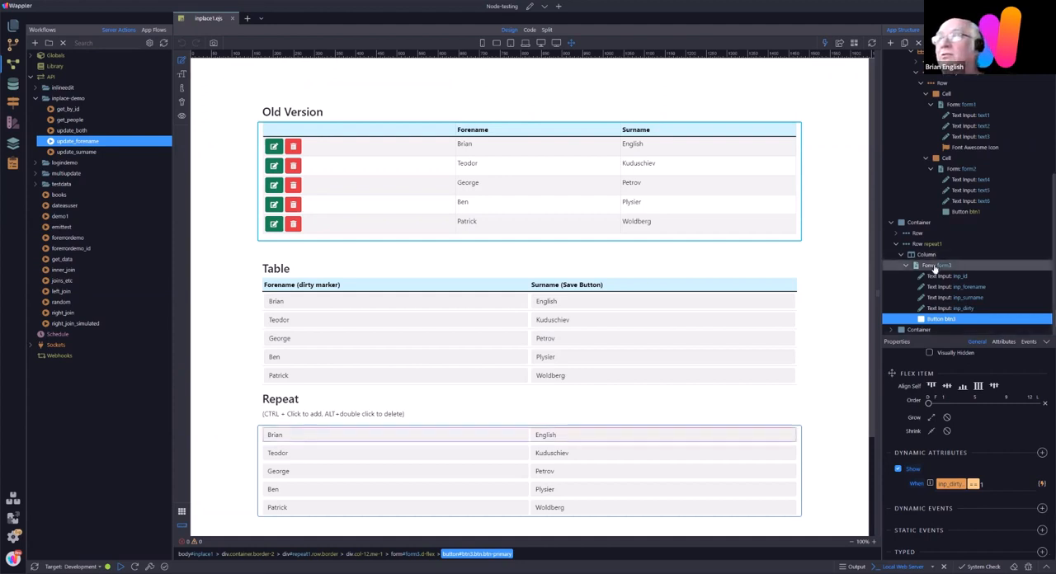
# Step: Inspect the Database Update step of the update_both server action, including its columns and values, and leave it unmodified
pyautogui.click(73, 130)
pyautogui.click(219, 87)
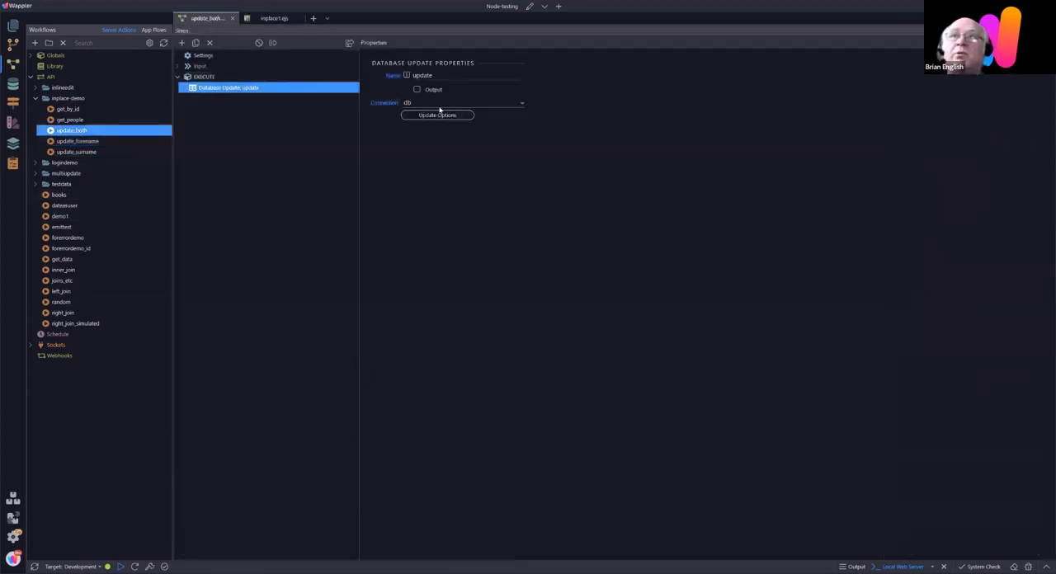
pyautogui.click(435, 115)
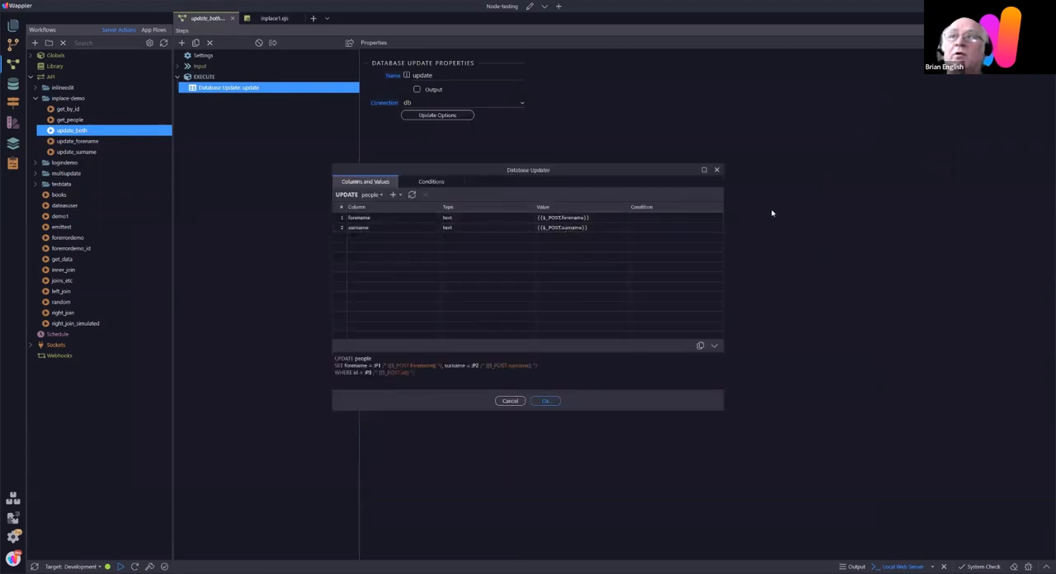
pyautogui.click(715, 170)
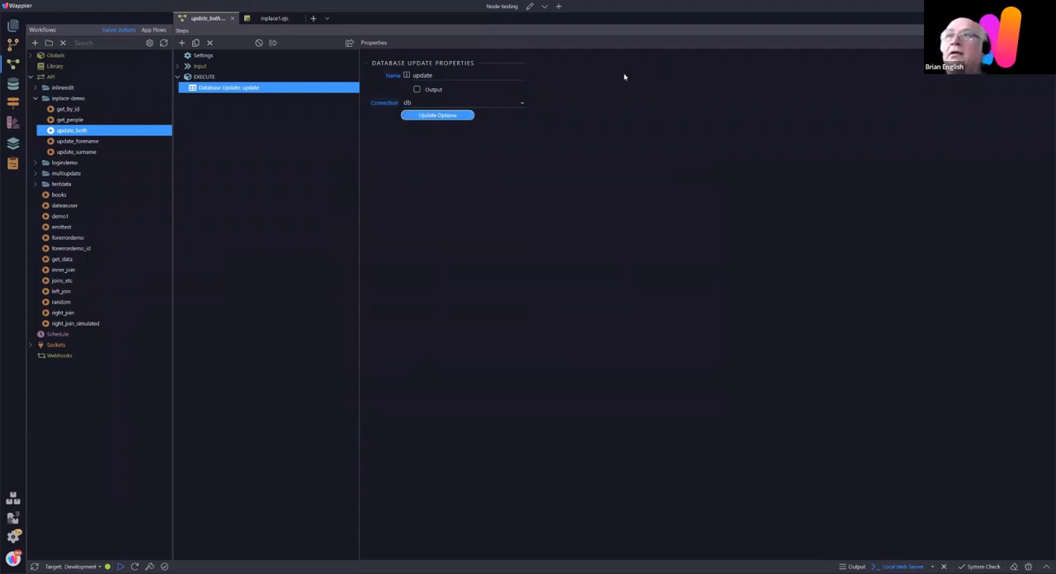
# Step: Return to inplace1.ejs and inspect the separate-columns repeat, covering the v4_surname input, form4's Server Connect settings and its column structure
pyautogui.click(274, 17)
pyautogui.scroll(-3, 519, 333)
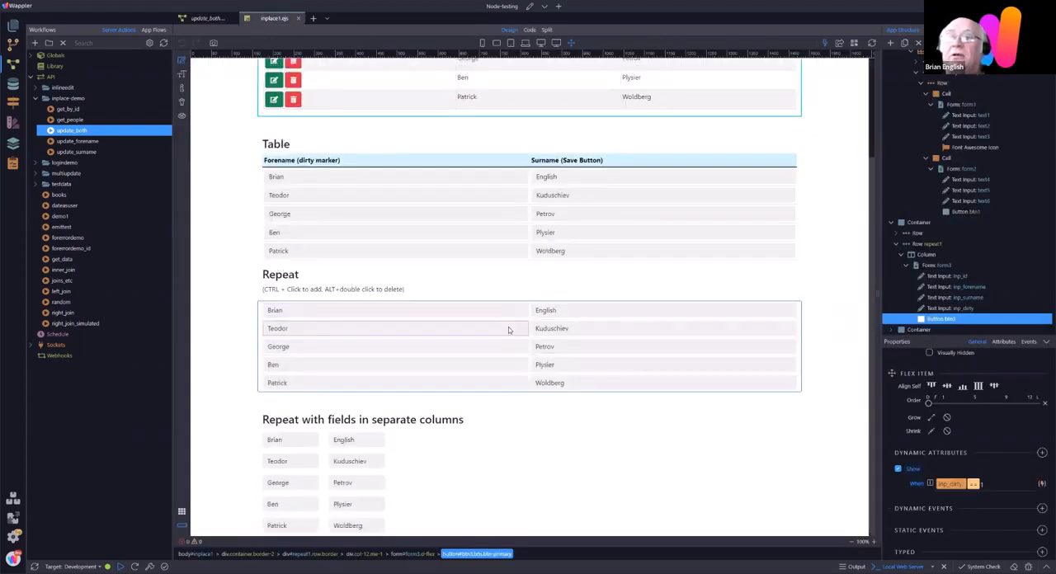
pyautogui.click(353, 439)
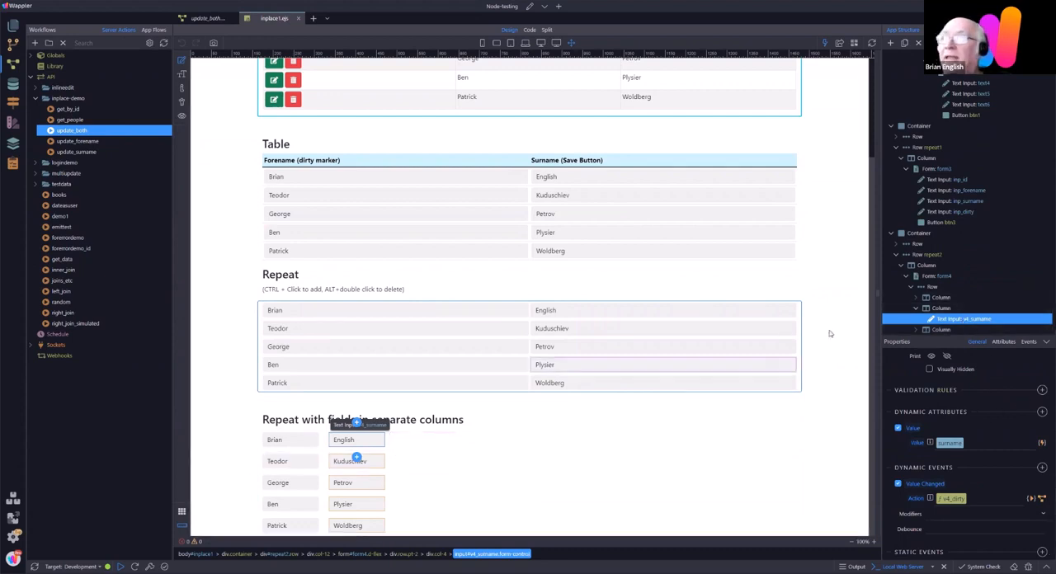
pyautogui.click(435, 428)
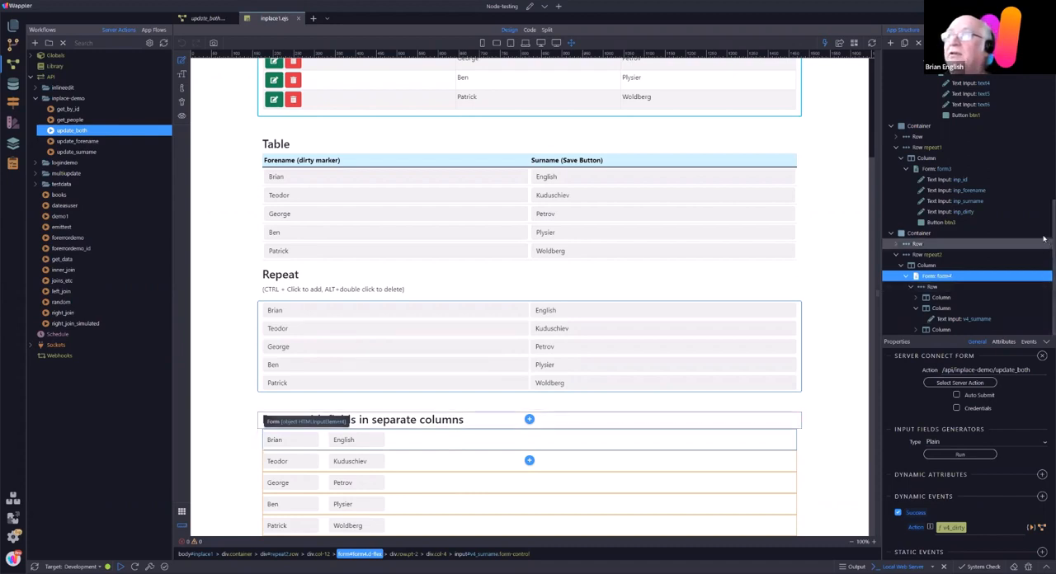
pyautogui.click(1016, 310)
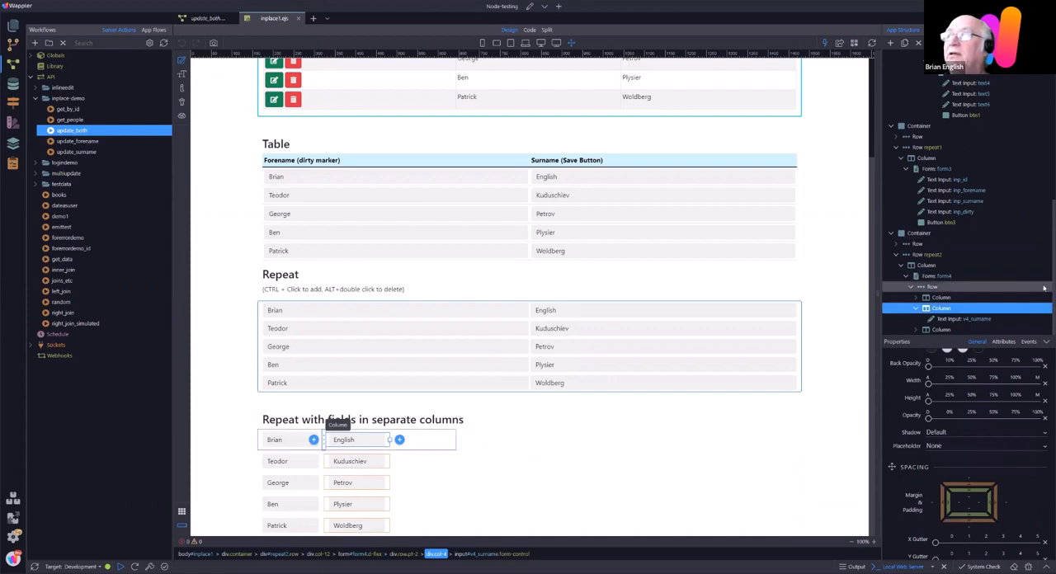
pyautogui.click(915, 331)
pyautogui.scroll(-1, 1044, 304)
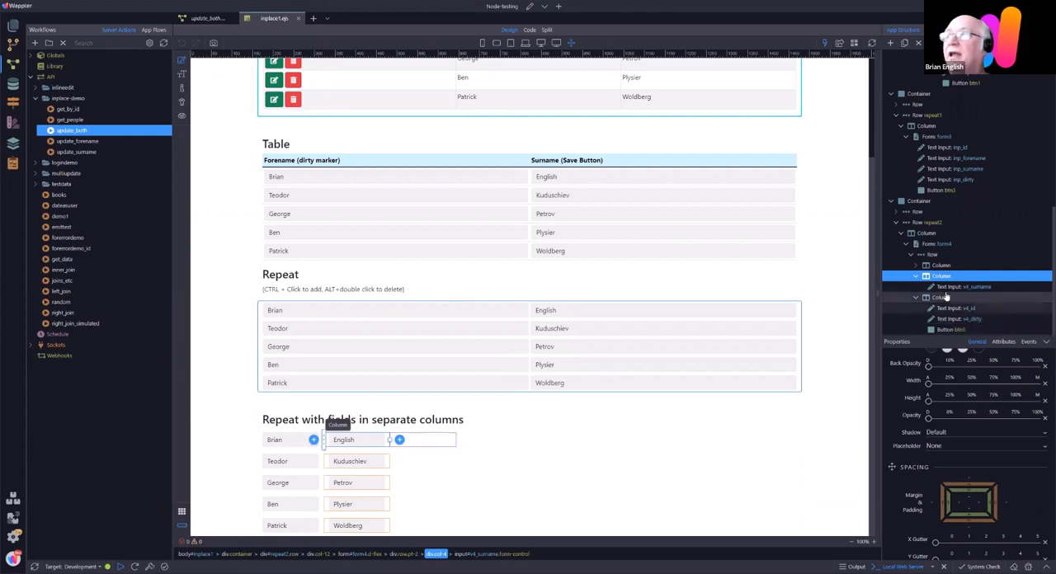
# Step: Set the class of the column holding v4_forename in form4 to col-8
pyautogui.click(912, 265)
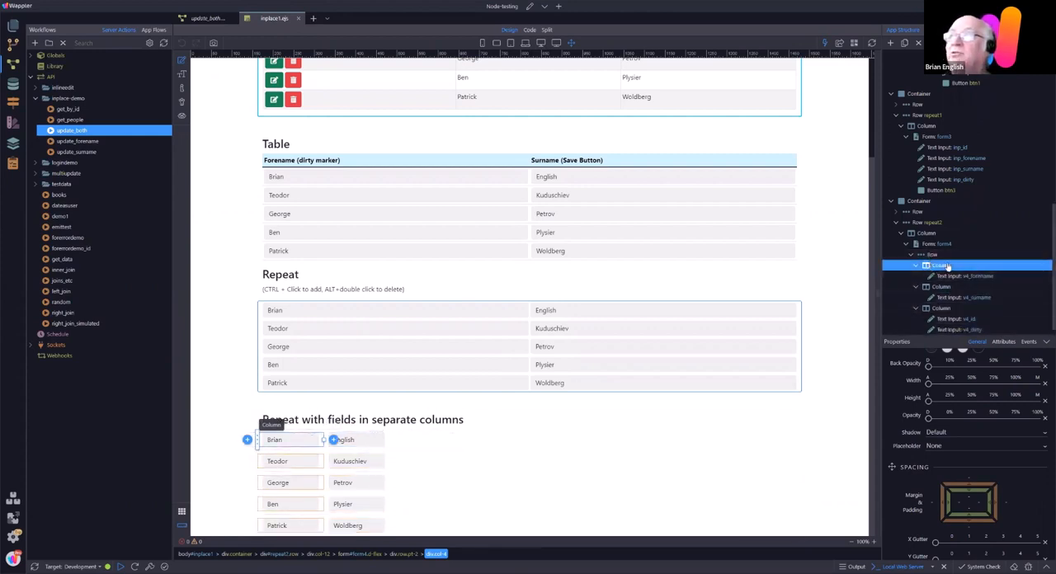
pyautogui.scroll(6, 1042, 440)
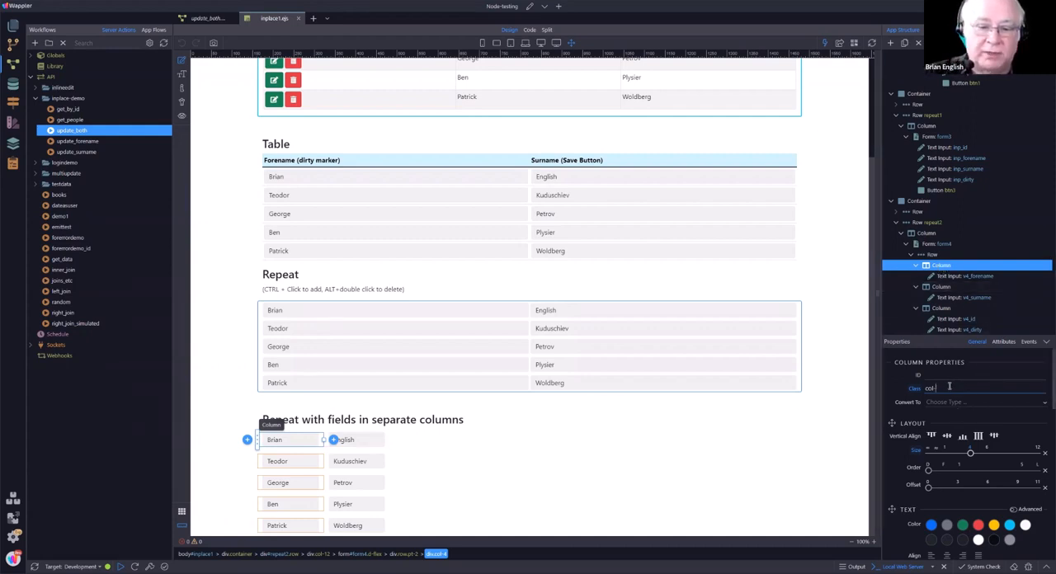
pyautogui.press('Return')
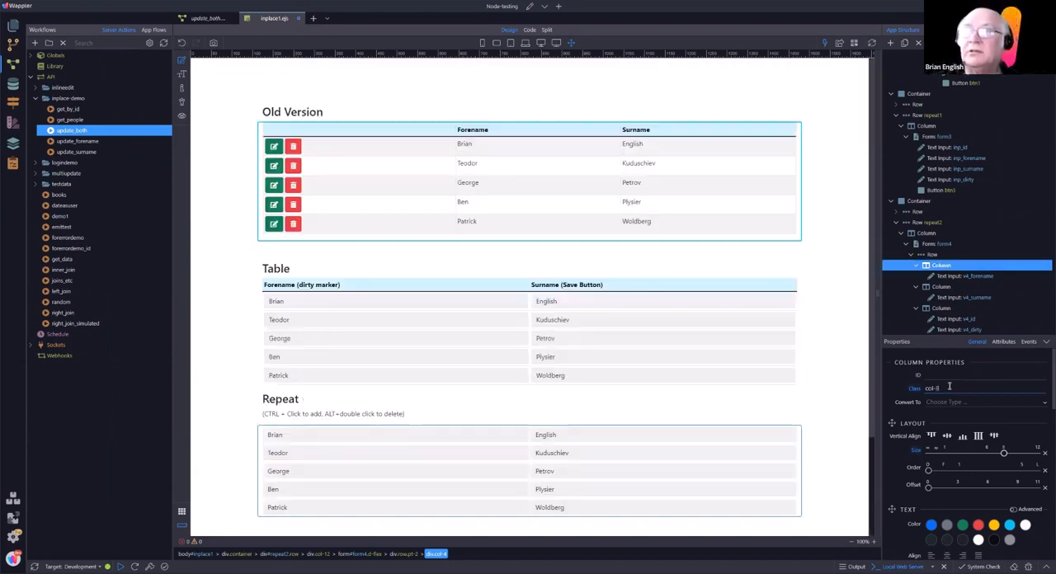
pyautogui.scroll(-3, 512, 429)
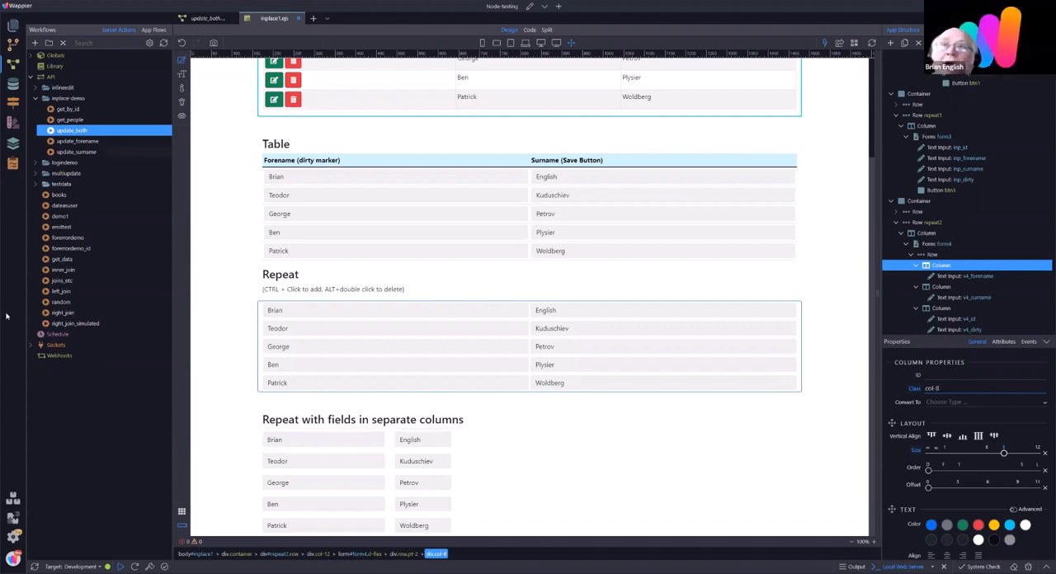
# Step: Review the properties of text1 in the Table section, inp_forename in the Repeat section, and the Repeat heading's column
pyautogui.scroll(1, 290, 120)
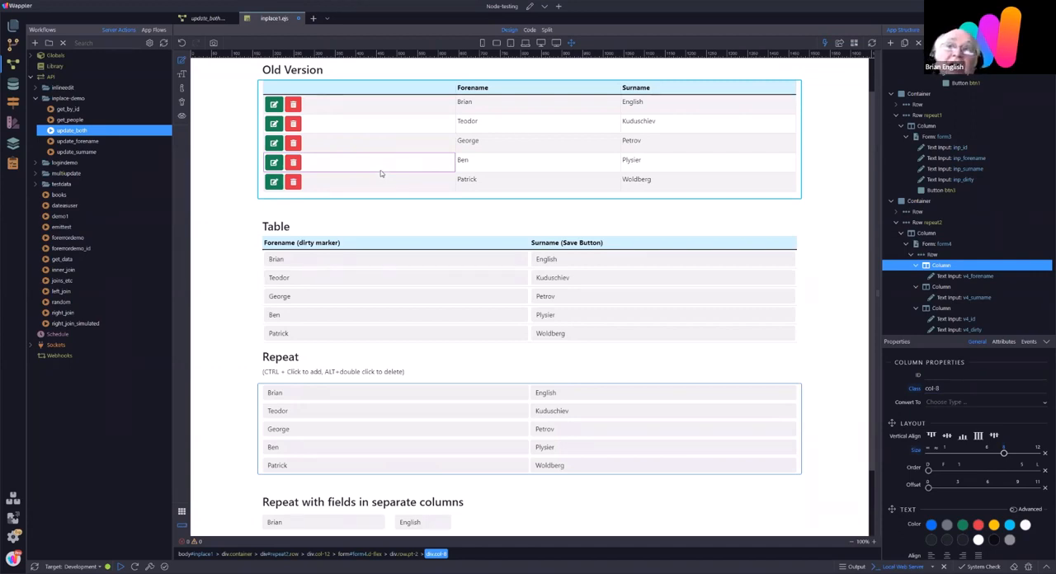
pyautogui.click(321, 260)
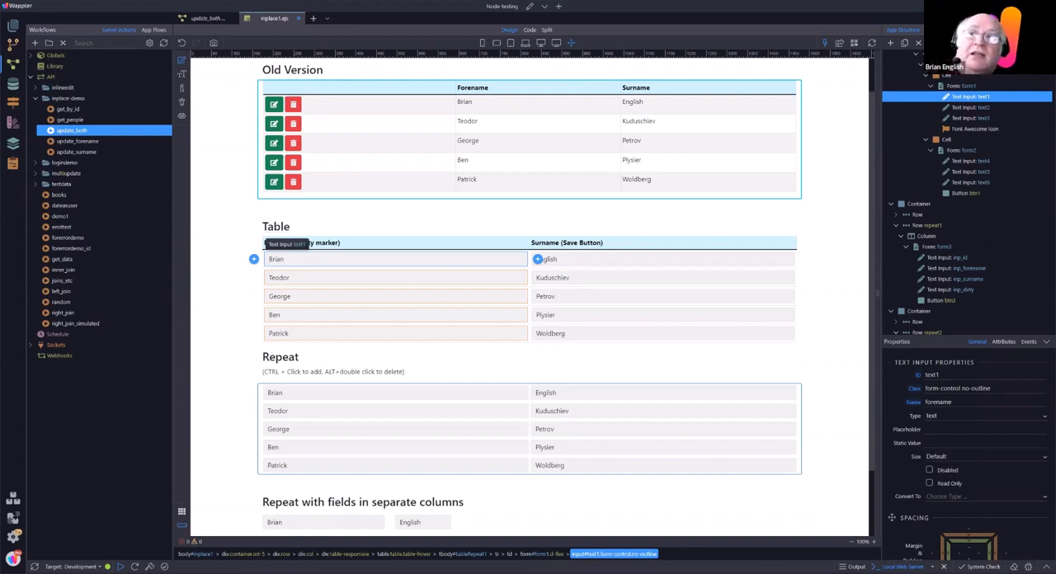
pyautogui.click(298, 396)
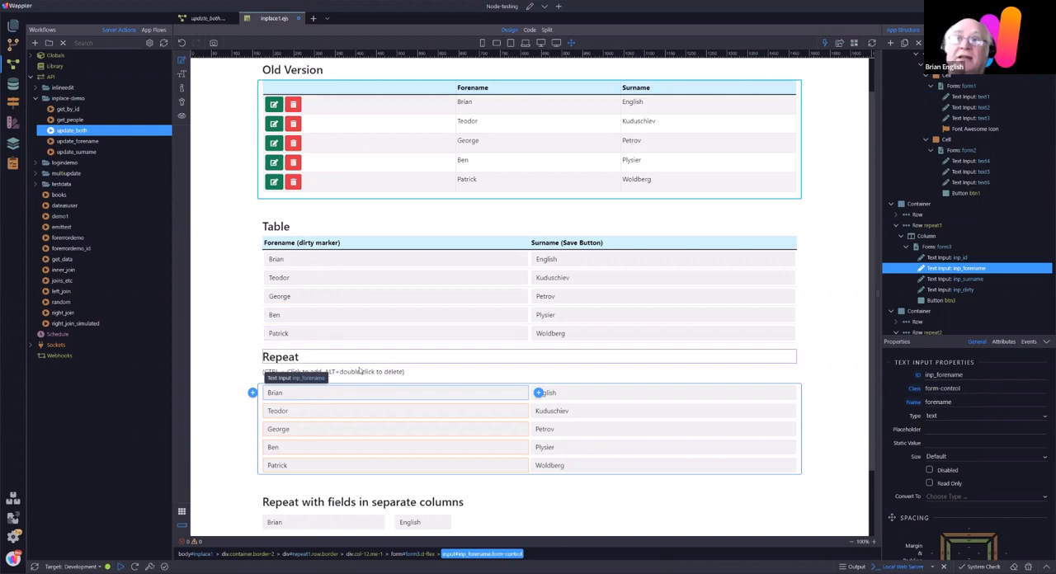
pyautogui.click(360, 371)
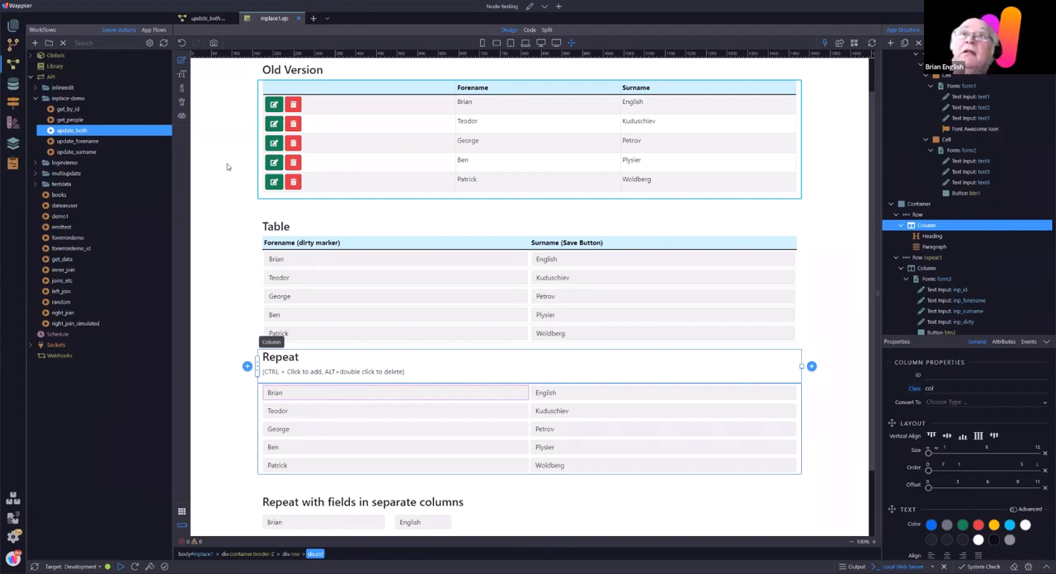
# Step: Open style.css from the project's public/css folder to examine the input styling rules
pyautogui.click(13, 26)
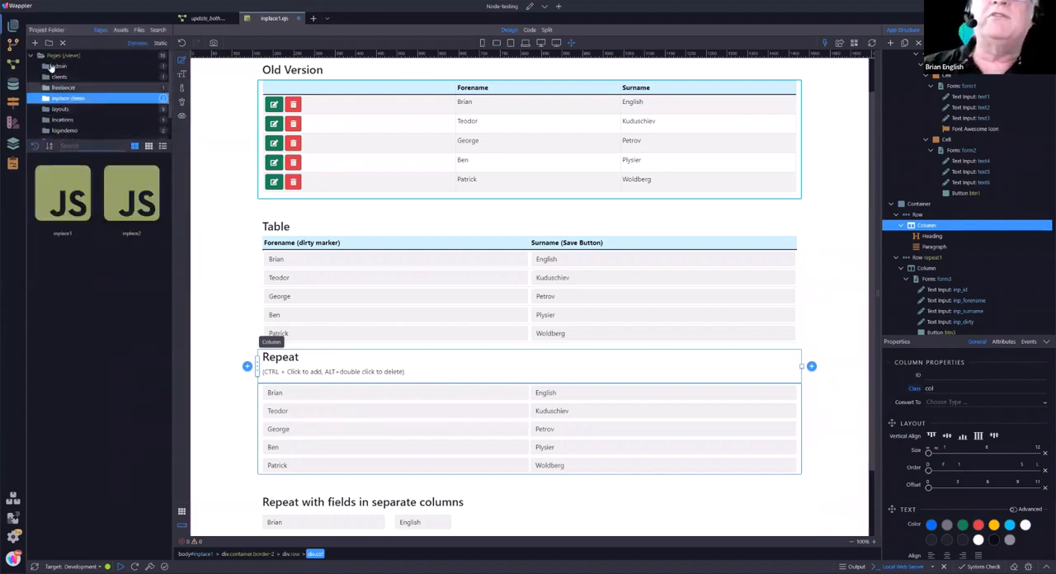
pyautogui.click(138, 30)
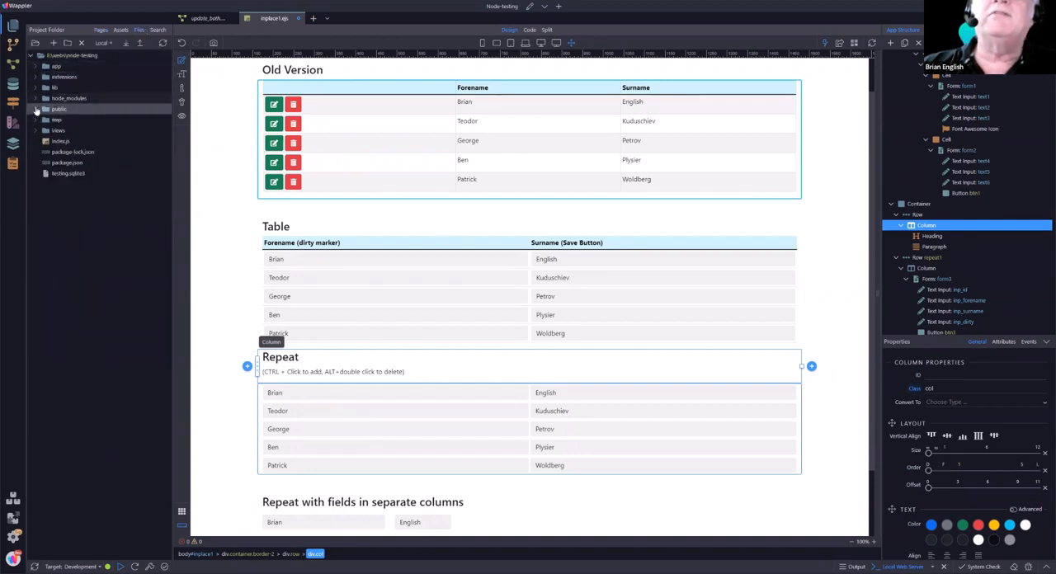
pyautogui.click(36, 109)
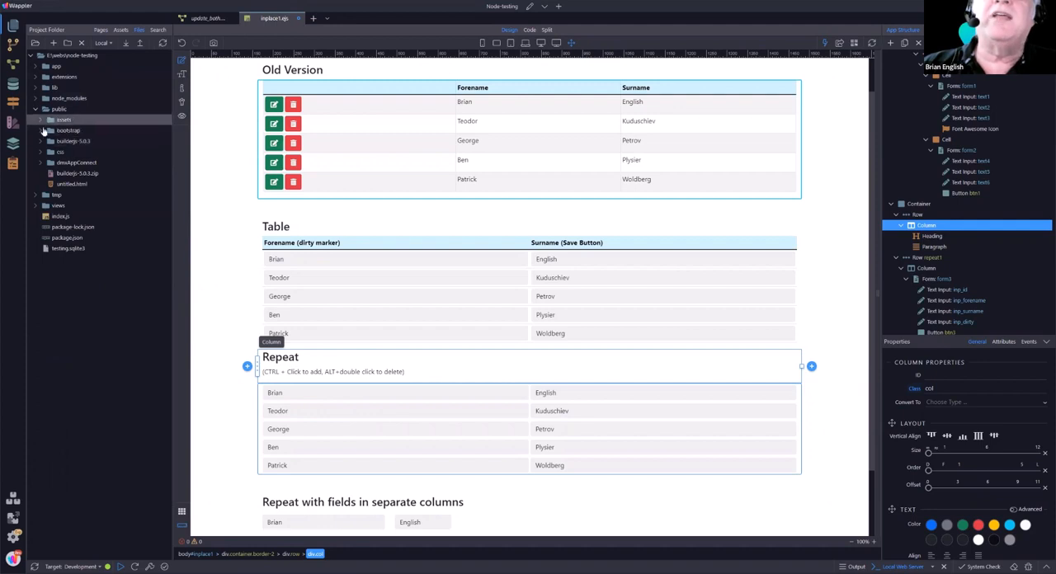
pyautogui.click(56, 152)
pyautogui.doubleClick(72, 162)
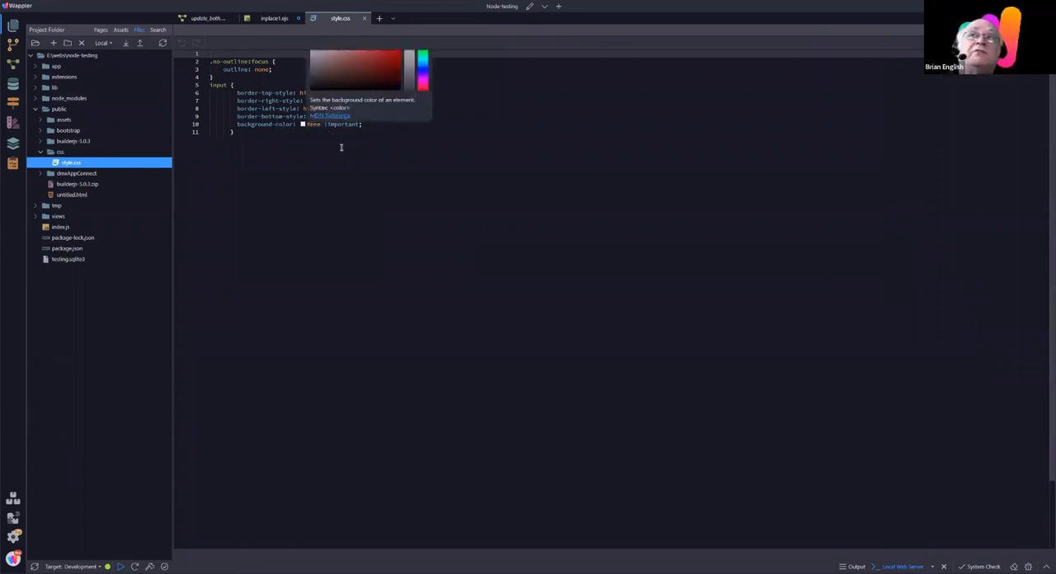
# Step: Return to inplace1.ejs and add a Class Toggle dynamic attribute to the text1 input in the Table section
pyautogui.click(273, 18)
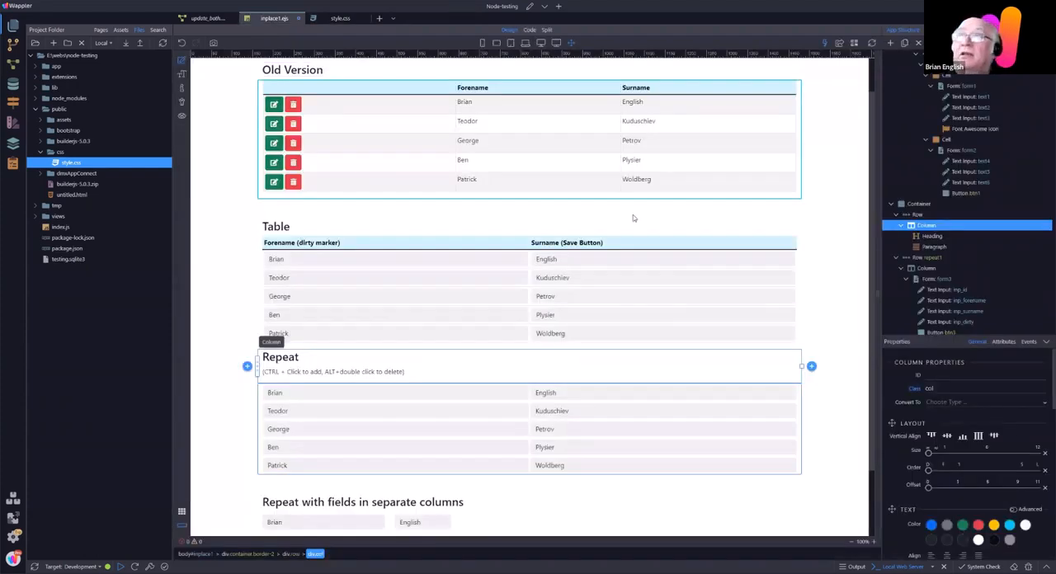
pyautogui.click(349, 262)
pyautogui.scroll(-5, 990, 446)
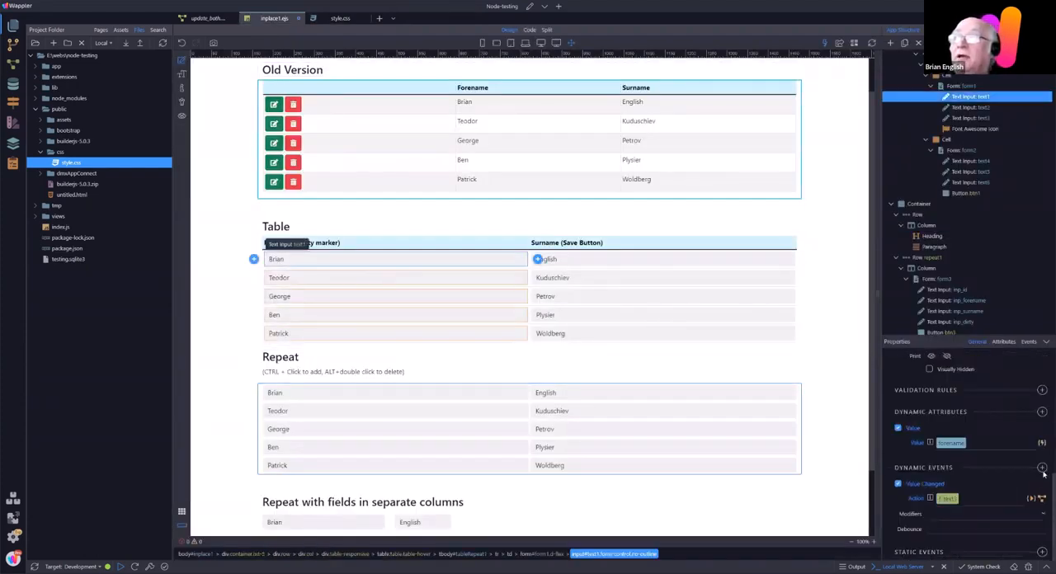
pyautogui.click(1042, 412)
pyautogui.moveTo(1016, 436)
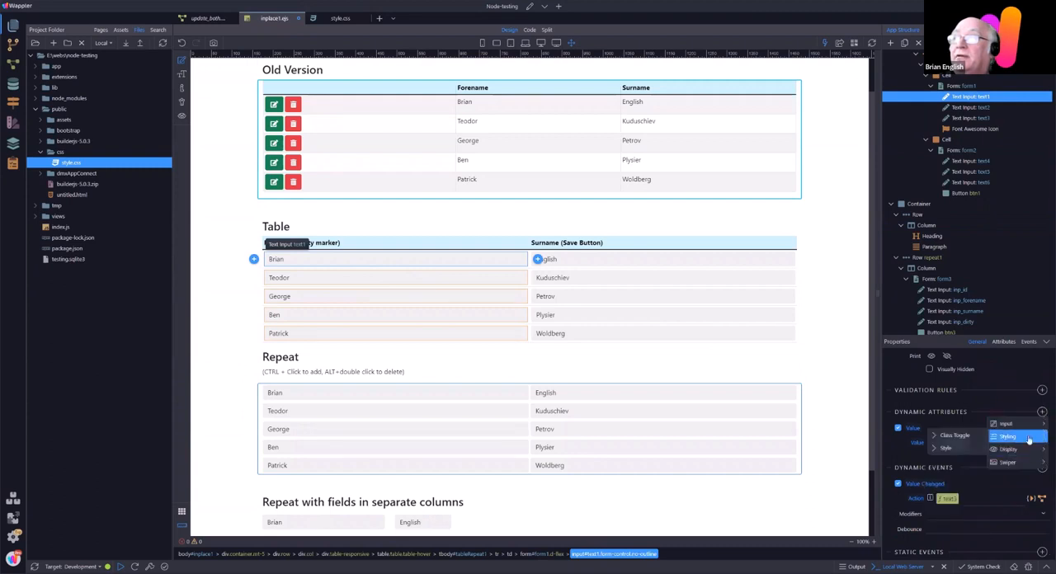
pyautogui.click(949, 441)
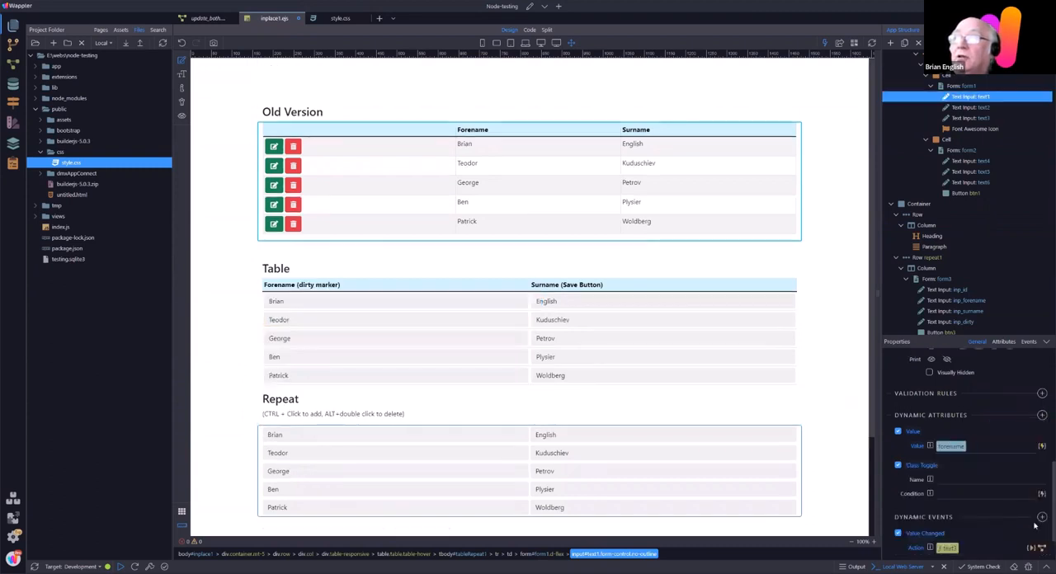
# Step: Examine the data bindings available for text1's Class Toggle condition without selecting one
pyautogui.scroll(-1, 990, 446)
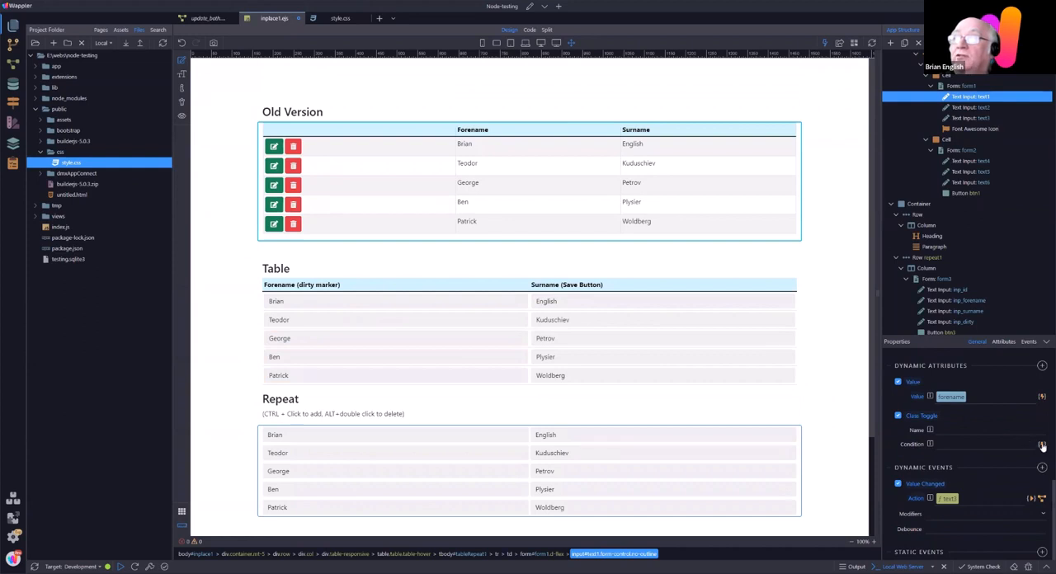
pyautogui.click(1041, 443)
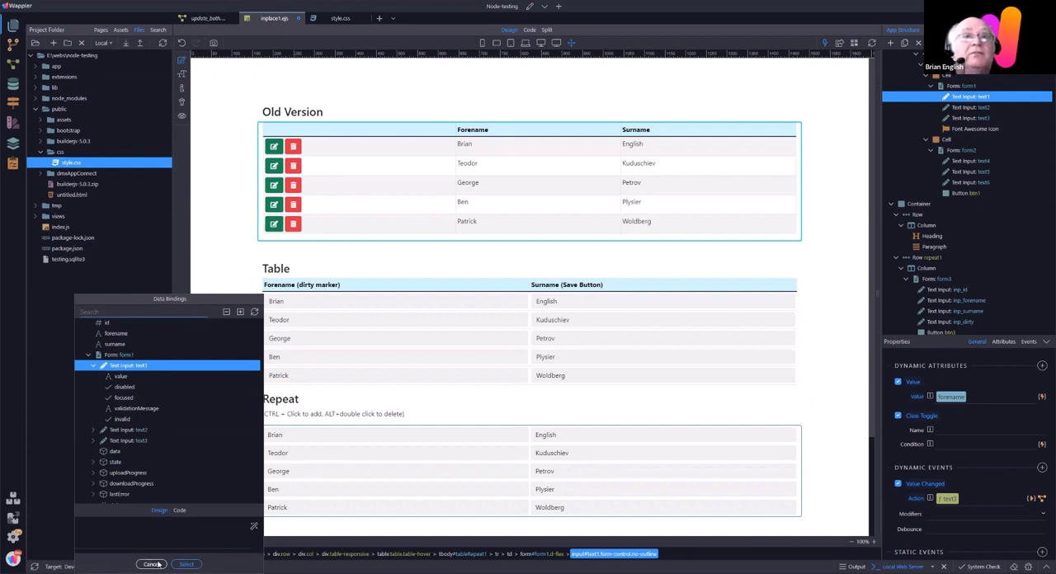
pyautogui.press('Escape')
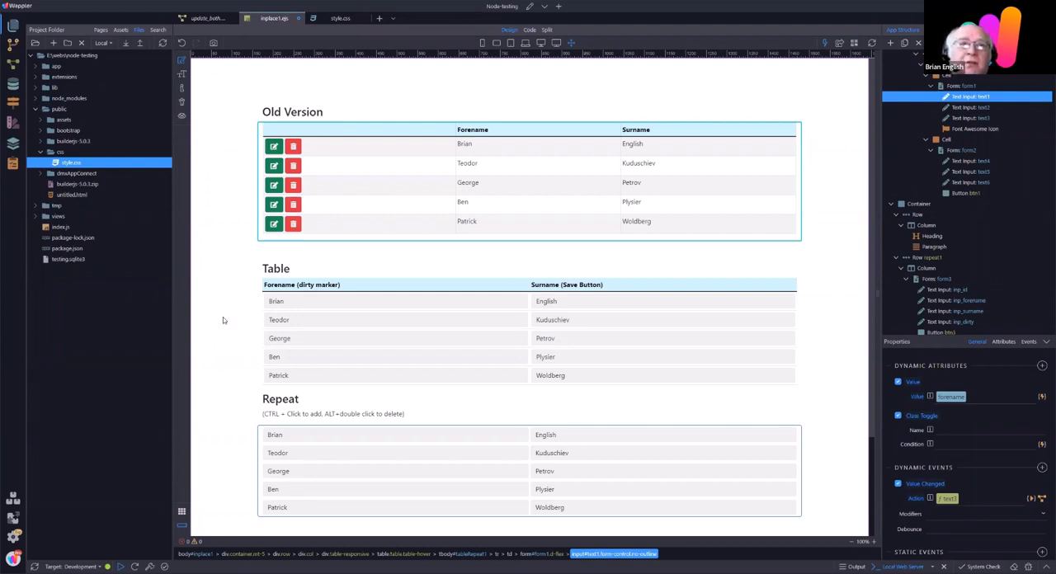
# Step: Compare the dynamic attributes and events of the Table section's forename input text1 and surname input text4
pyautogui.click(358, 302)
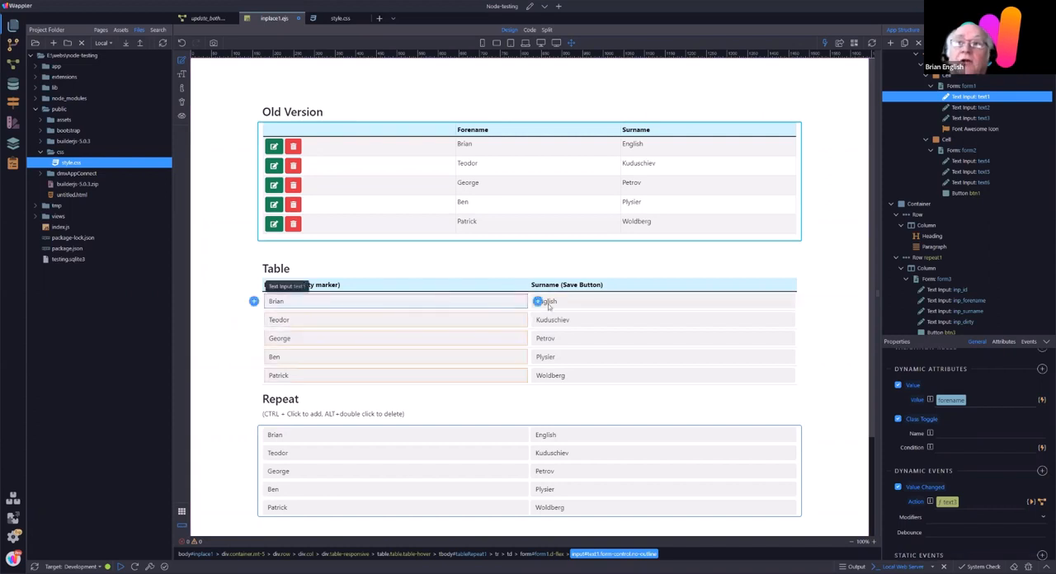
pyautogui.click(561, 305)
pyautogui.click(317, 301)
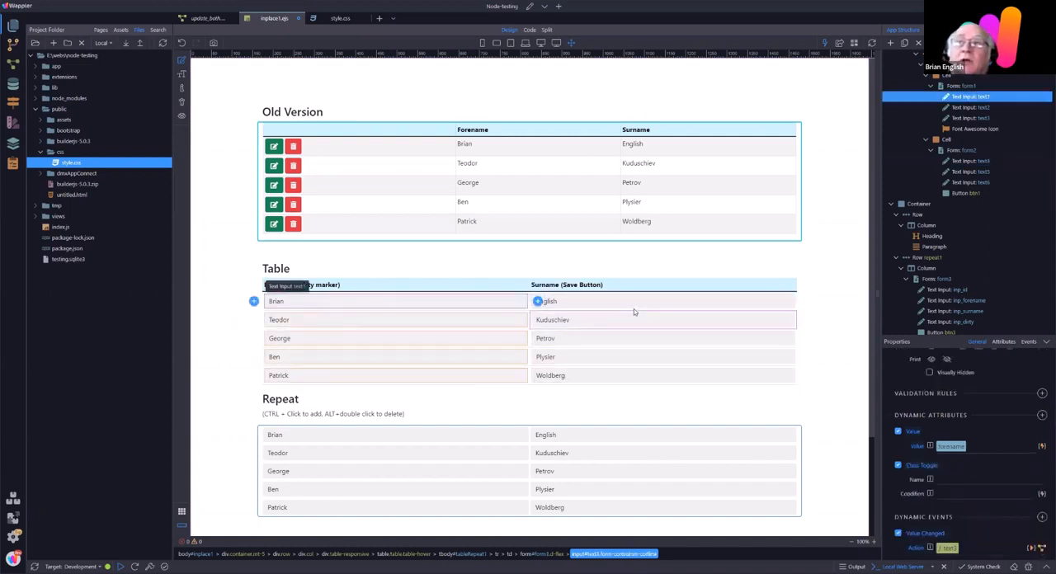
pyautogui.click(625, 307)
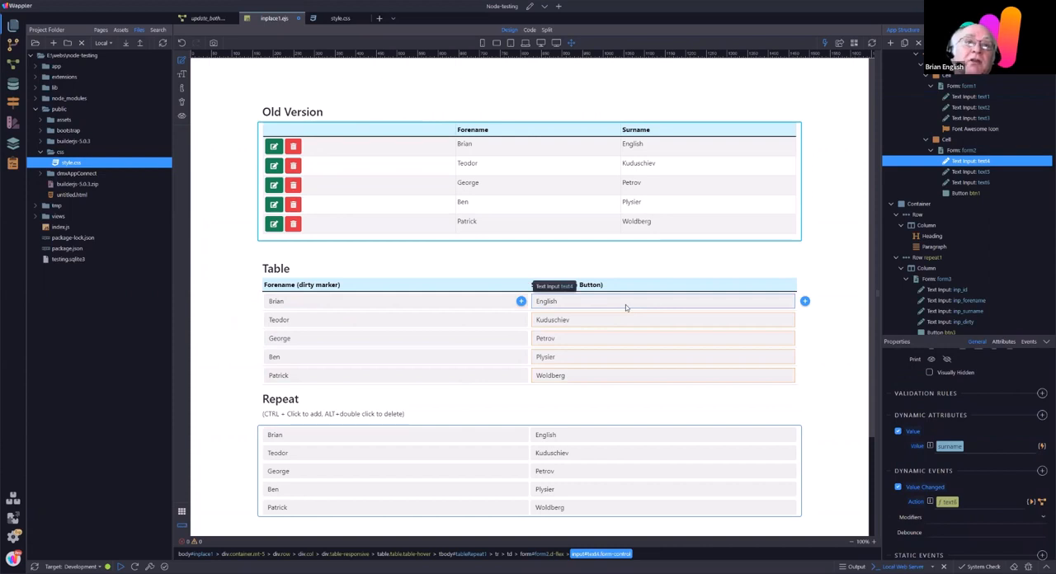
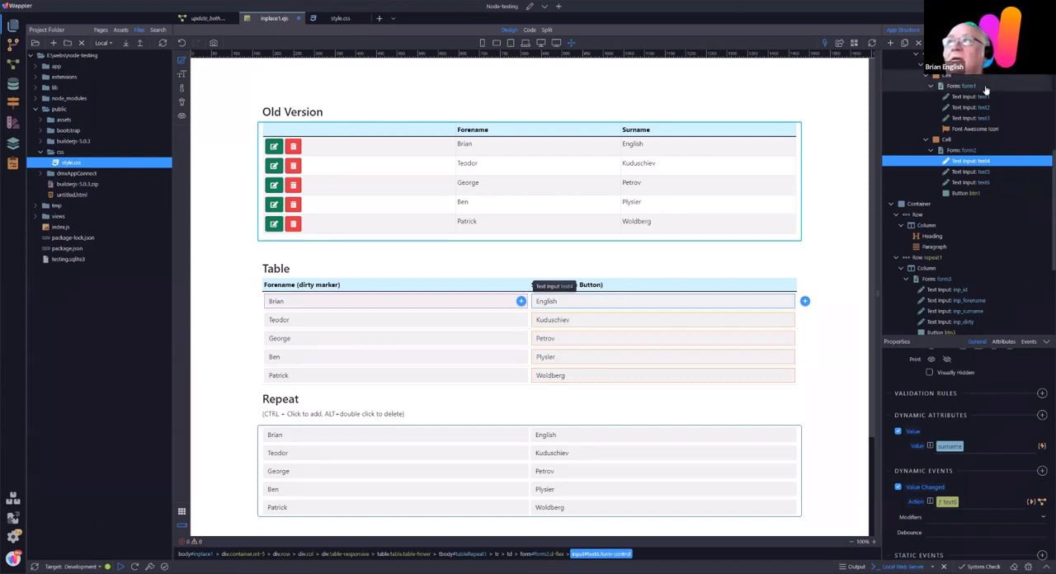
# Step: Examine the server action and success event of form1 in the Table section, and reselect its text1 input
pyautogui.click(959, 86)
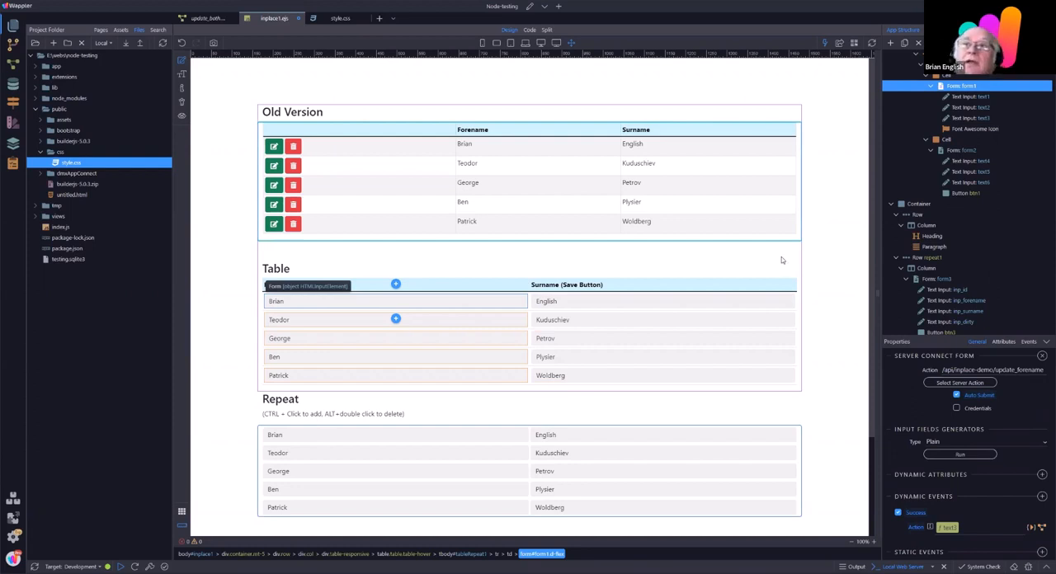
pyautogui.click(352, 307)
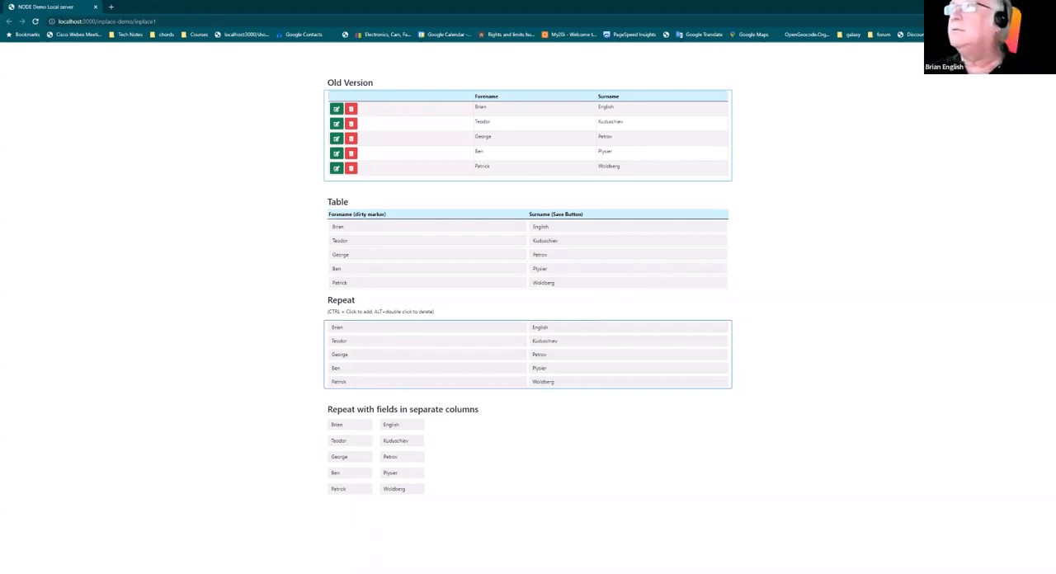
# Step: Switch to Chrome, open the developer tools on the inplace1 page, widen them and view the network requests
pyautogui.click(1047, 21)
pyautogui.moveTo(981, 142)
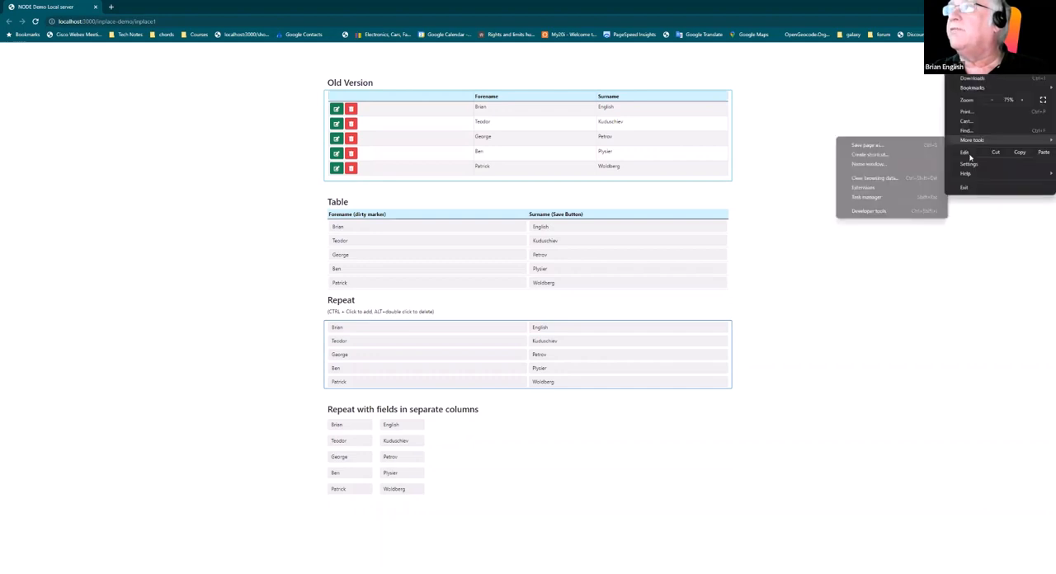
pyautogui.click(893, 211)
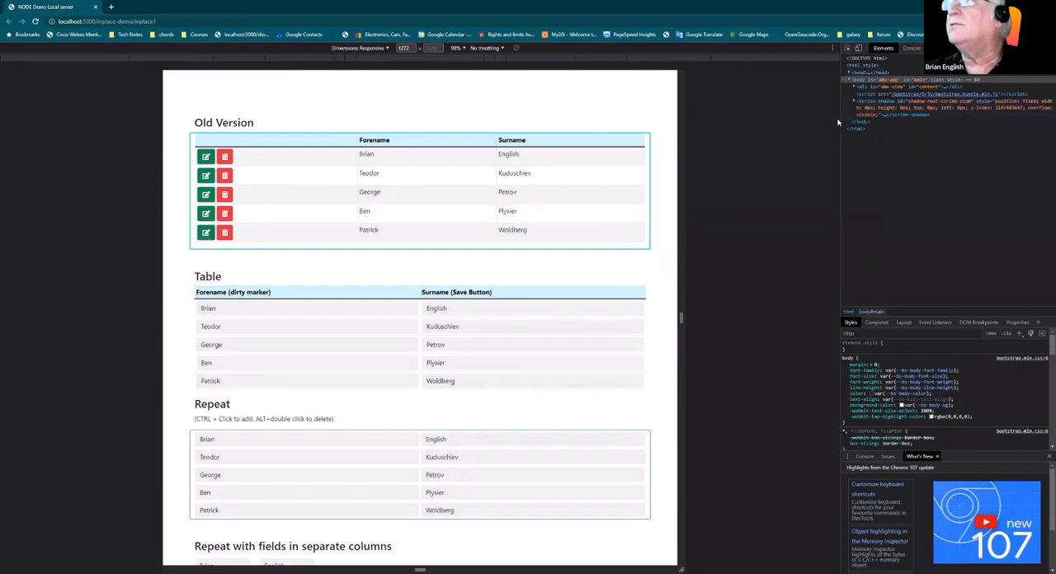
pyautogui.moveTo(756, 131); pyautogui.dragTo(731, 111)
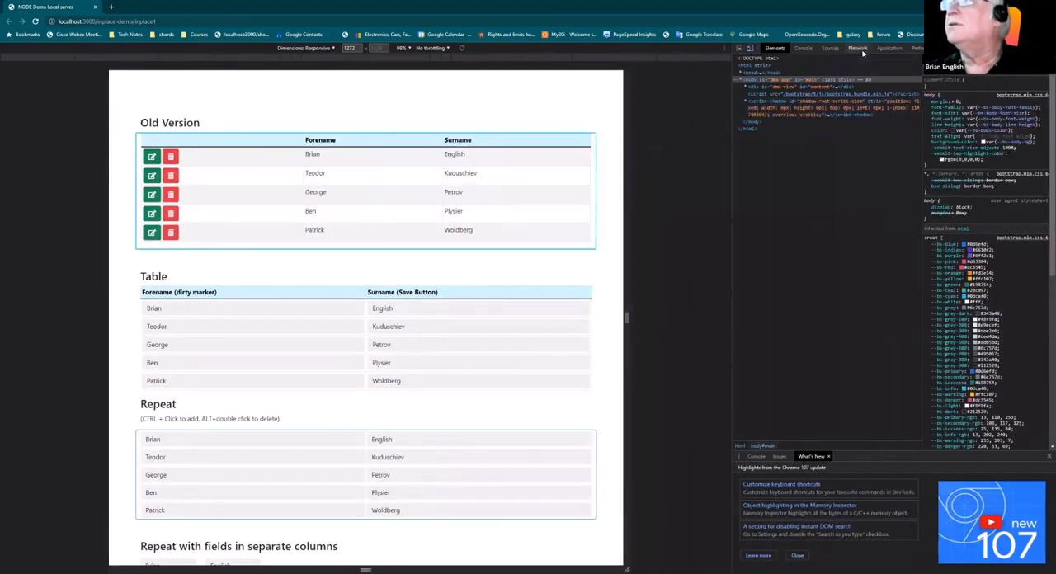
pyautogui.click(861, 51)
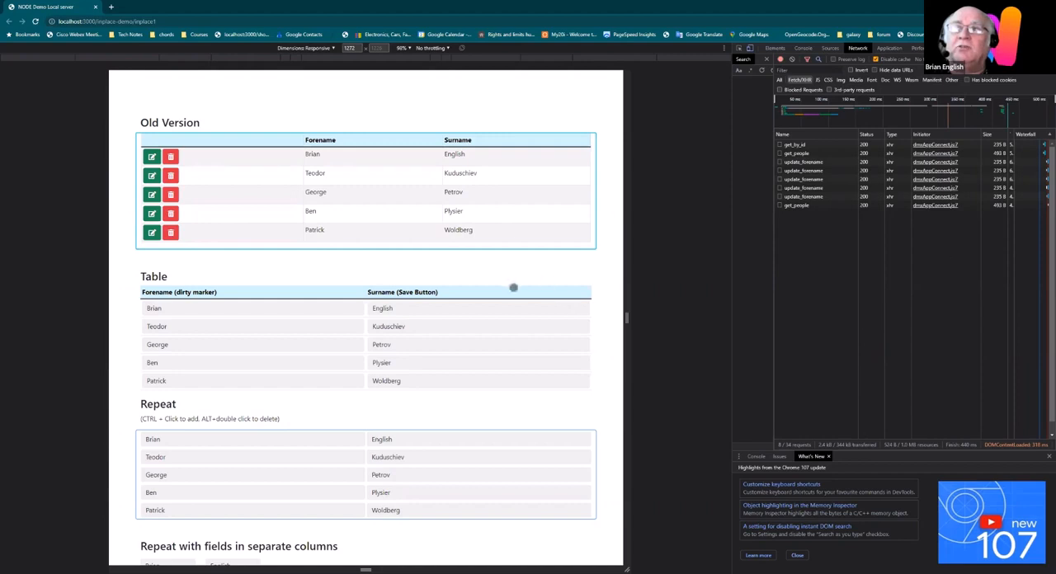
# Step: Try an in-place edit of the first row's surname in the Table section, restoring the original text and using Save
pyautogui.click(453, 310)
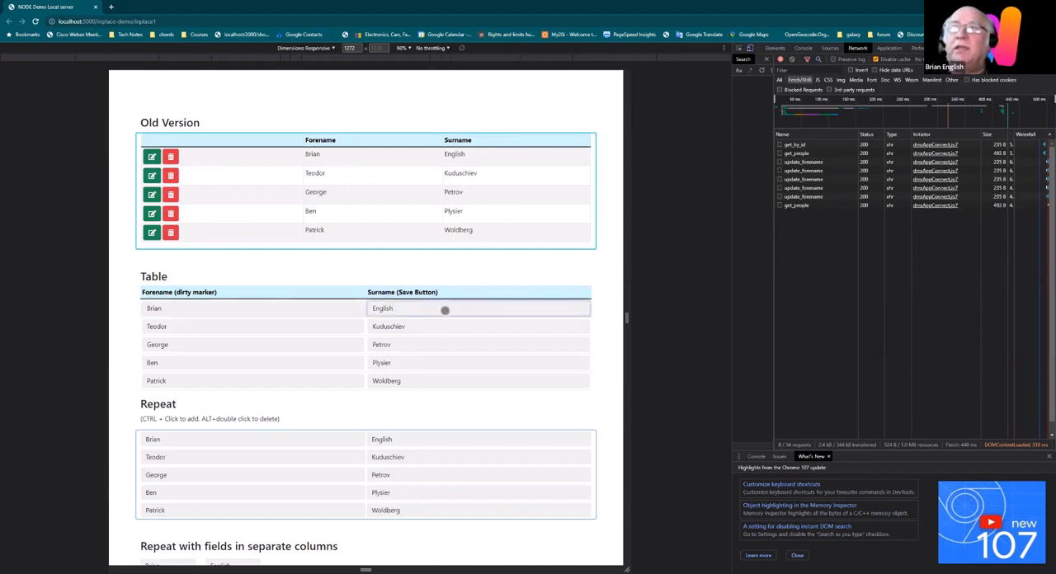
pyautogui.write('e')
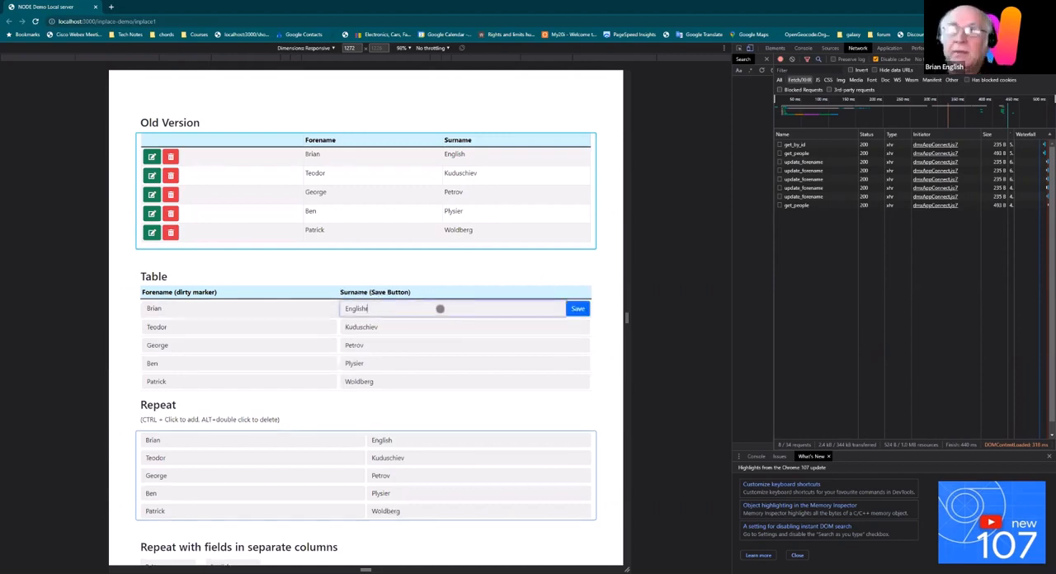
pyautogui.press('BackSpace')
pyautogui.click(576, 308)
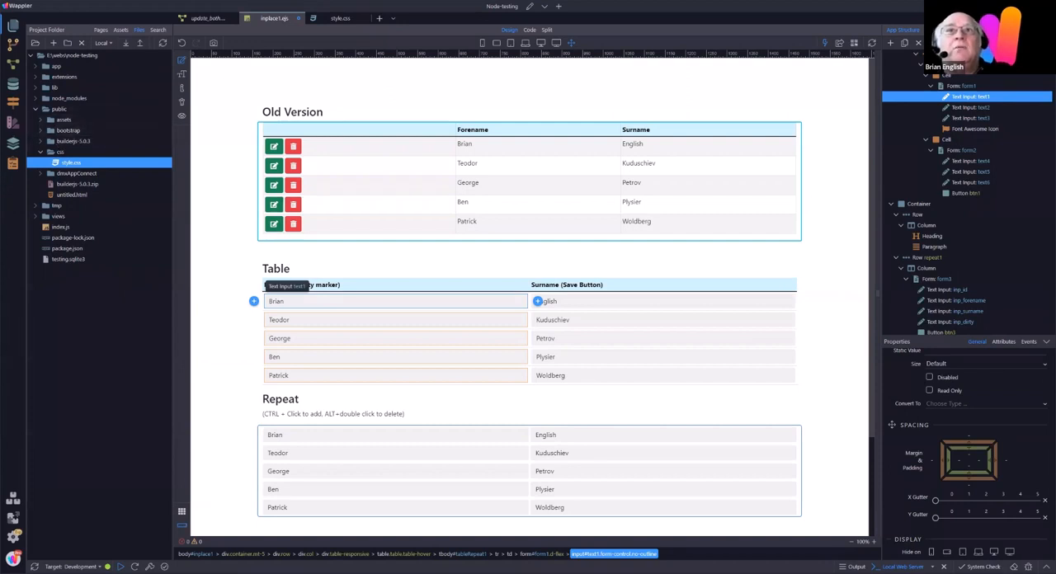
# Step: Switch to Wappler's Theme Manager and examine the advanced theme variables for Inputs without adding any
pyautogui.click(12, 122)
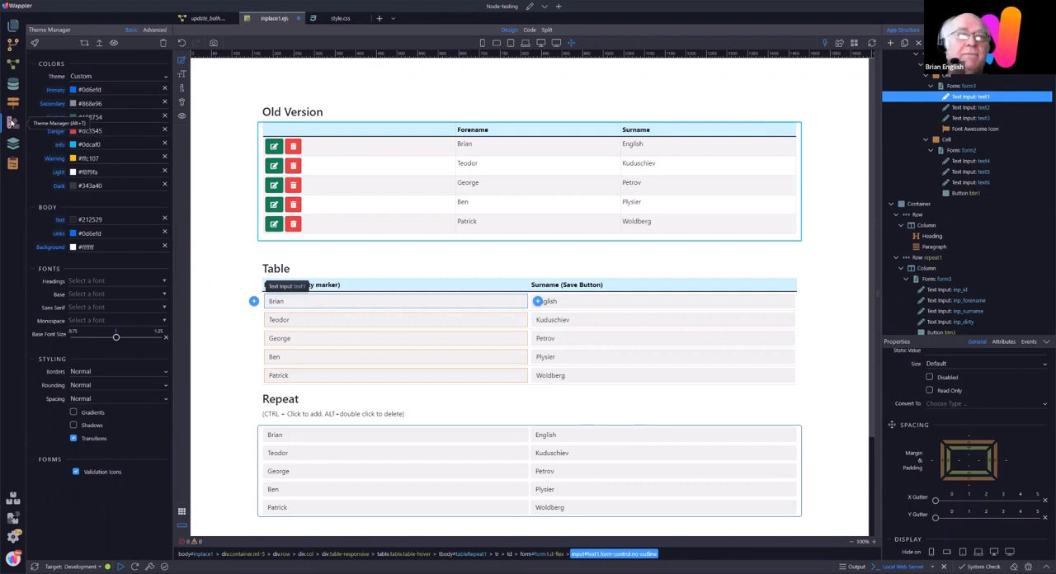
pyautogui.click(155, 29)
pyautogui.click(162, 64)
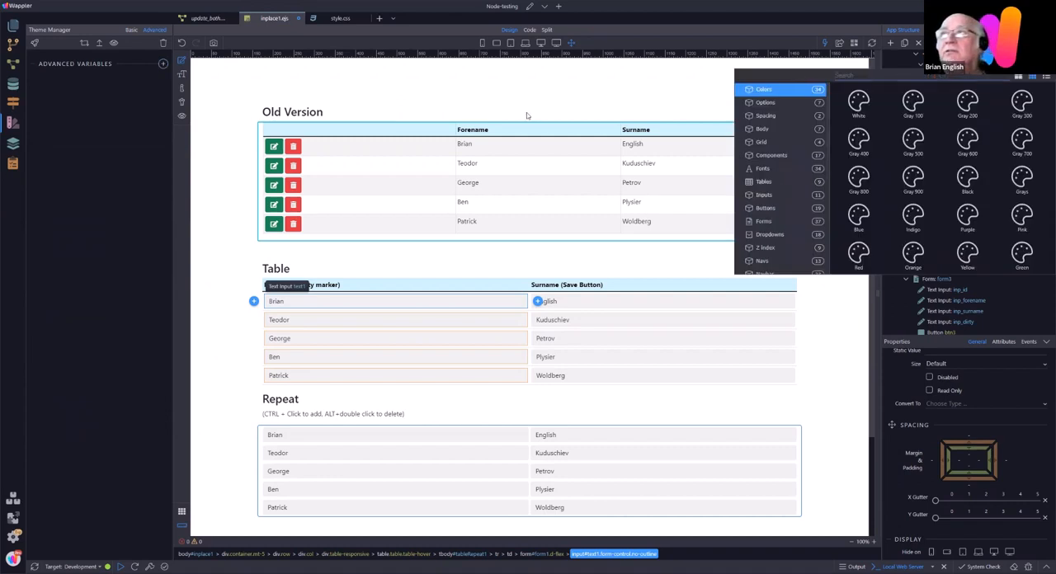
pyautogui.click(763, 196)
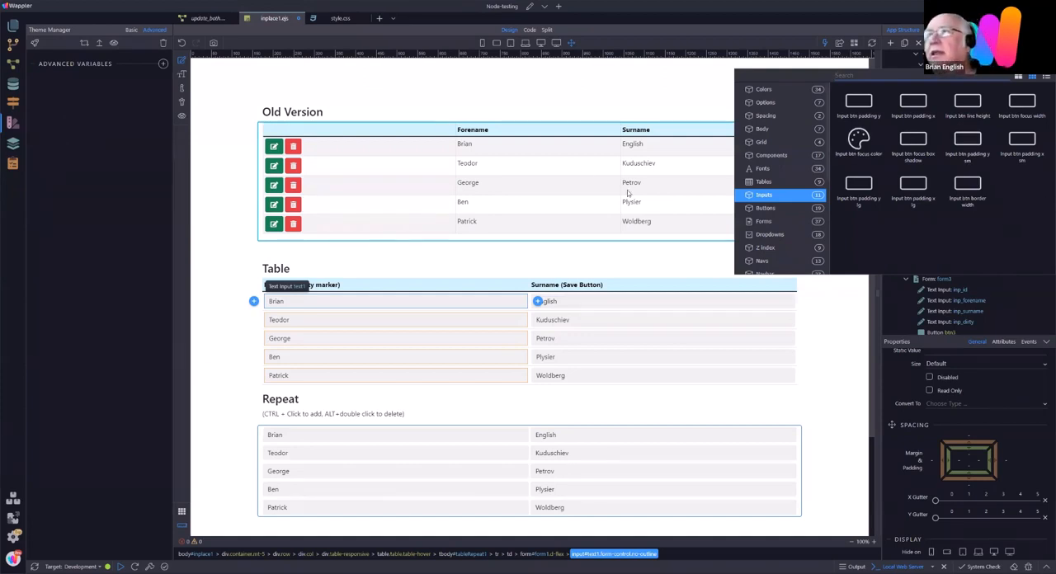
pyautogui.click(122, 216)
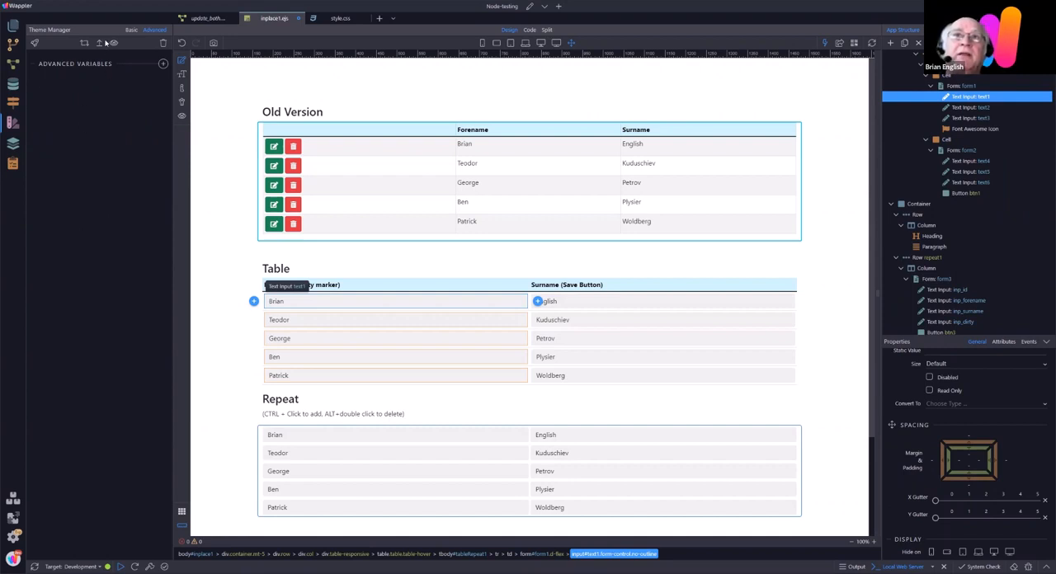
# Step: Return to the basic theme settings and compare the theme colors with the style choices of button btn1
pyautogui.click(130, 30)
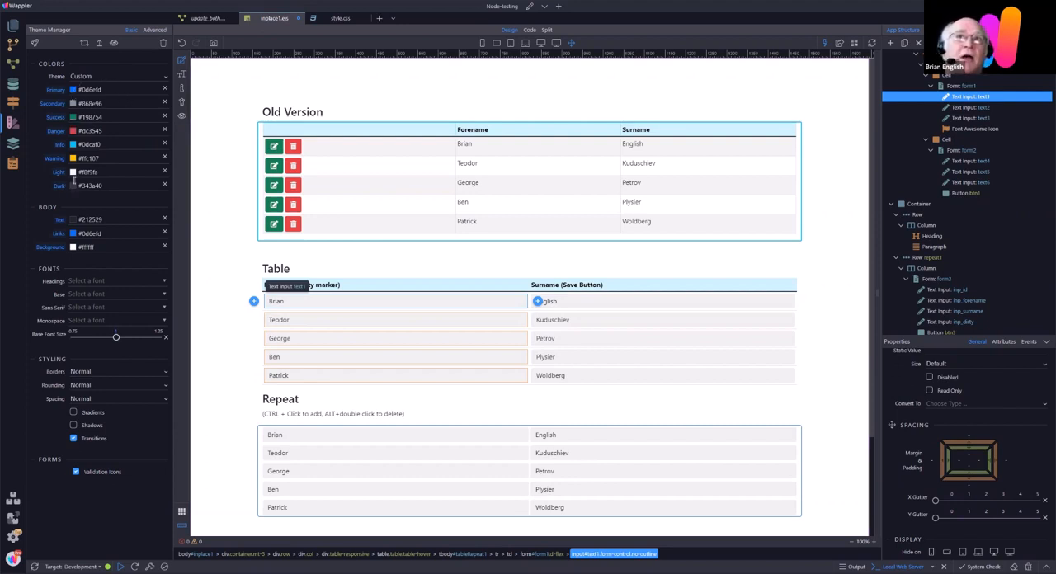
pyautogui.click(959, 193)
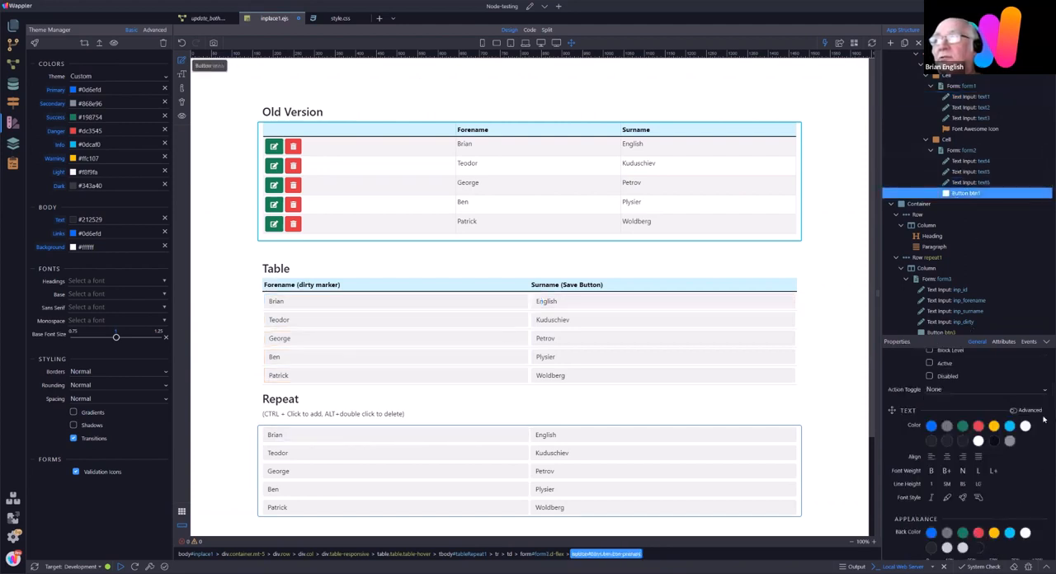
pyautogui.scroll(3, 1044, 420)
pyautogui.click(959, 402)
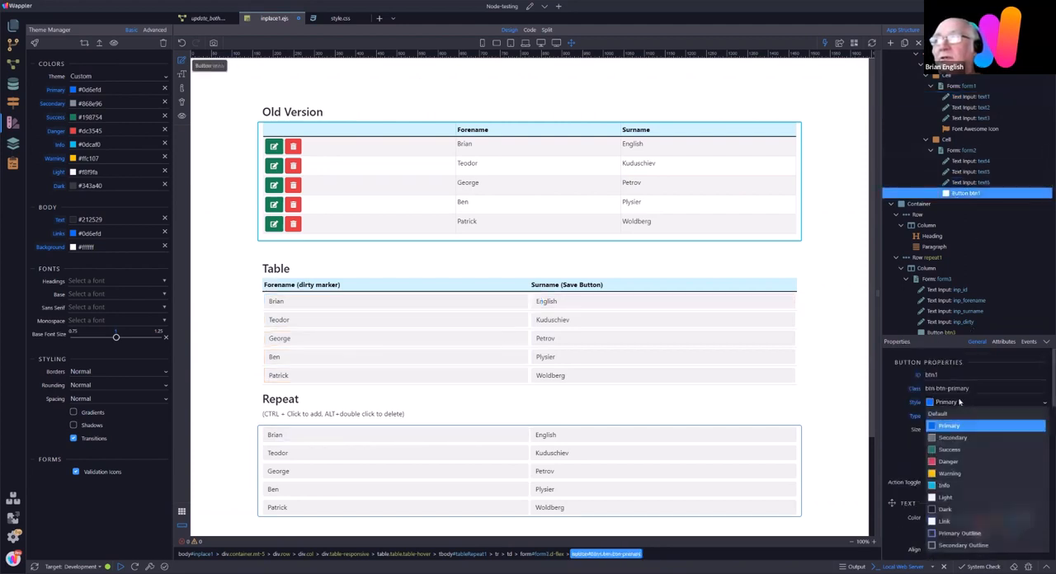
pyautogui.click(897, 395)
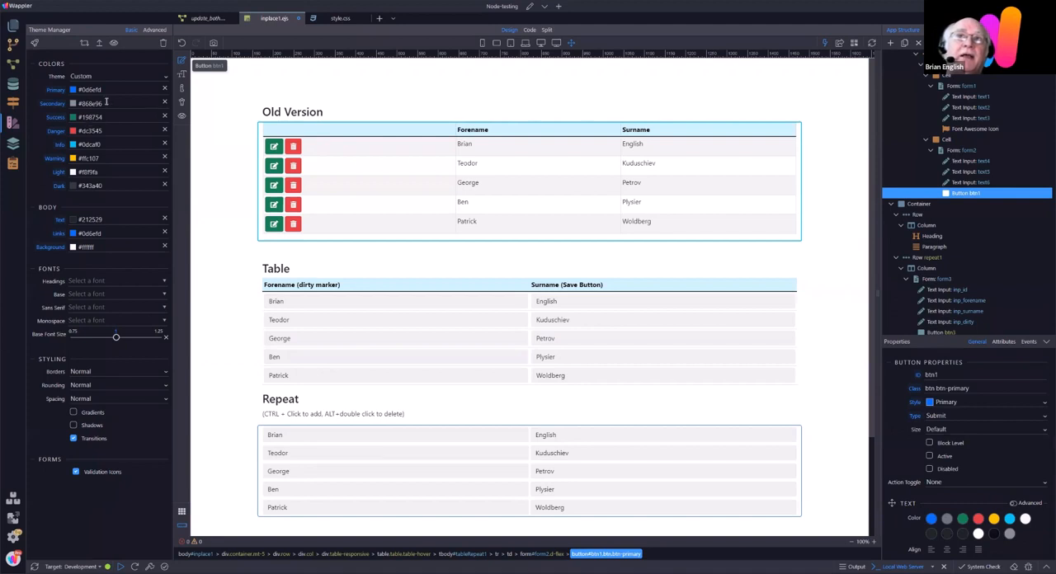
# Step: Set the theme's Info color to the green #87eb2a and check it among btn1's style choices
pyautogui.click(74, 146)
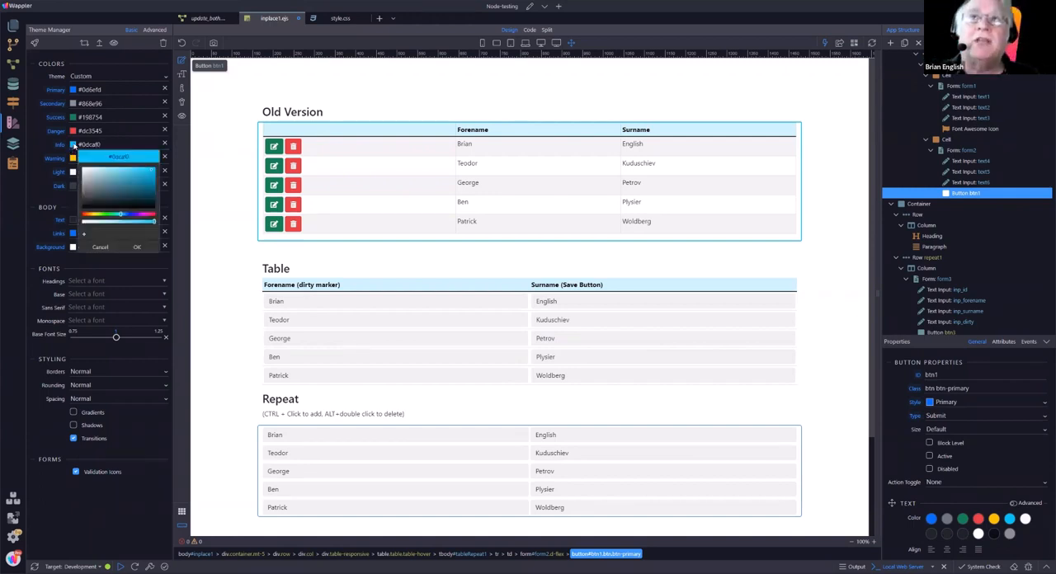
pyautogui.click(101, 214)
pyautogui.click(142, 171)
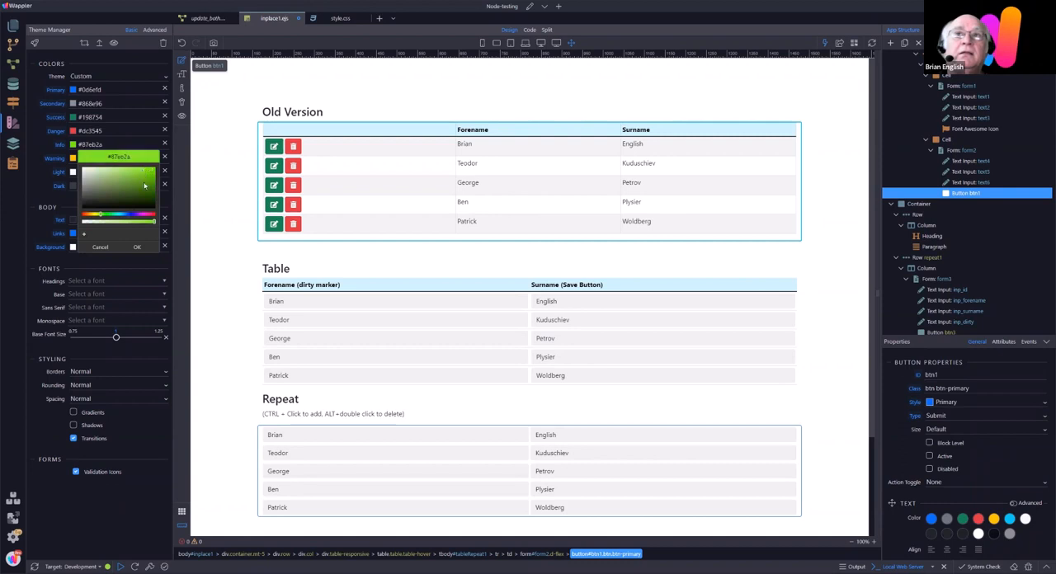
pyautogui.click(137, 246)
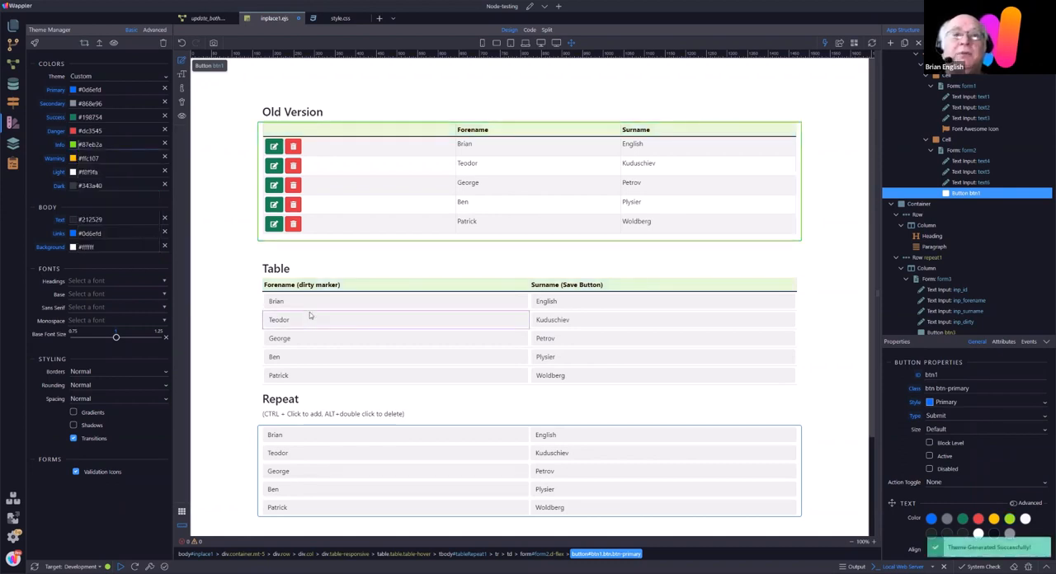
pyautogui.click(949, 403)
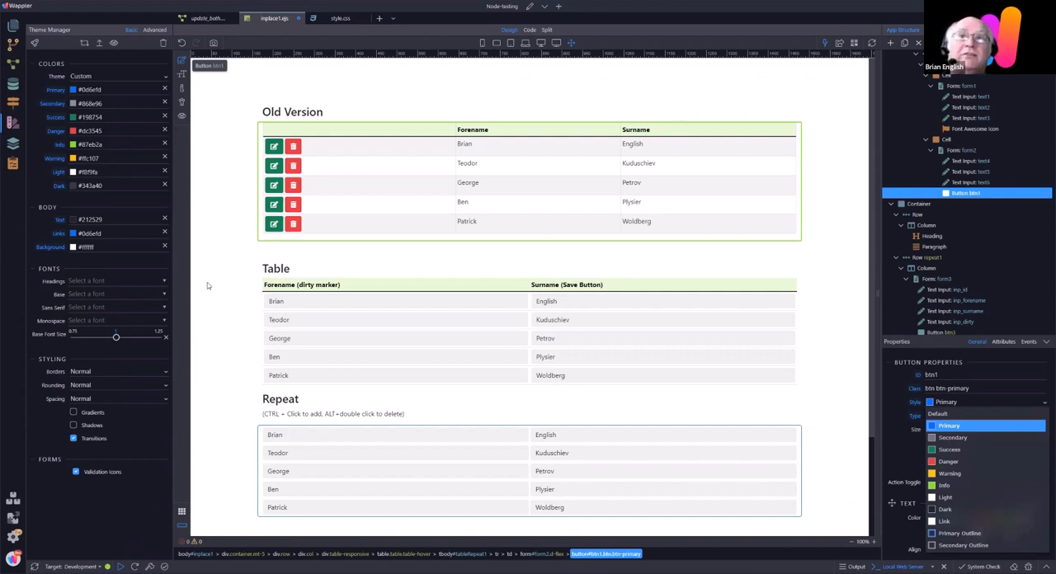
# Step: Set the theme's body text color to the teal green #339e7a
pyautogui.click(117, 217)
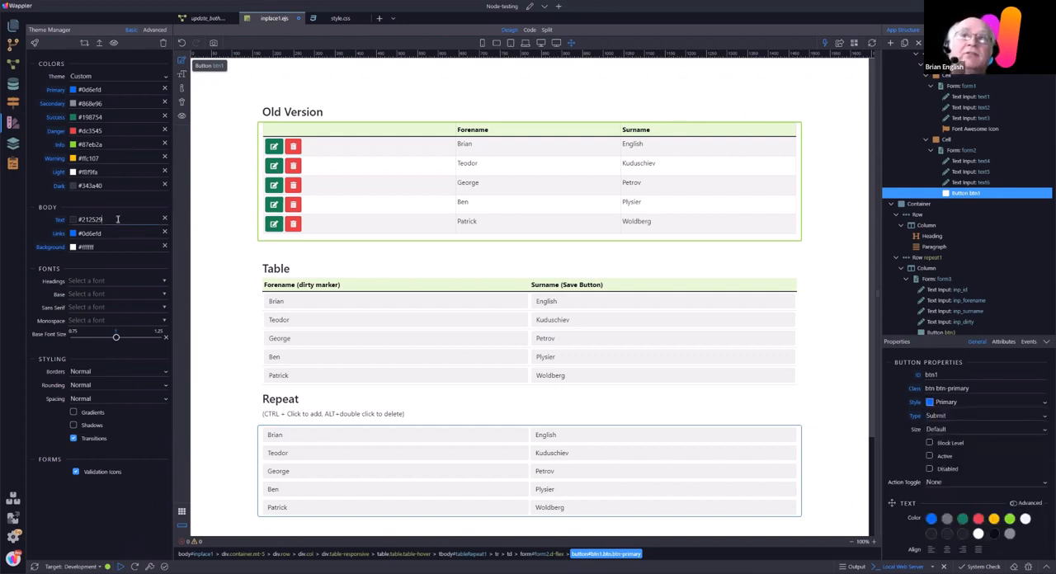
pyautogui.click(74, 220)
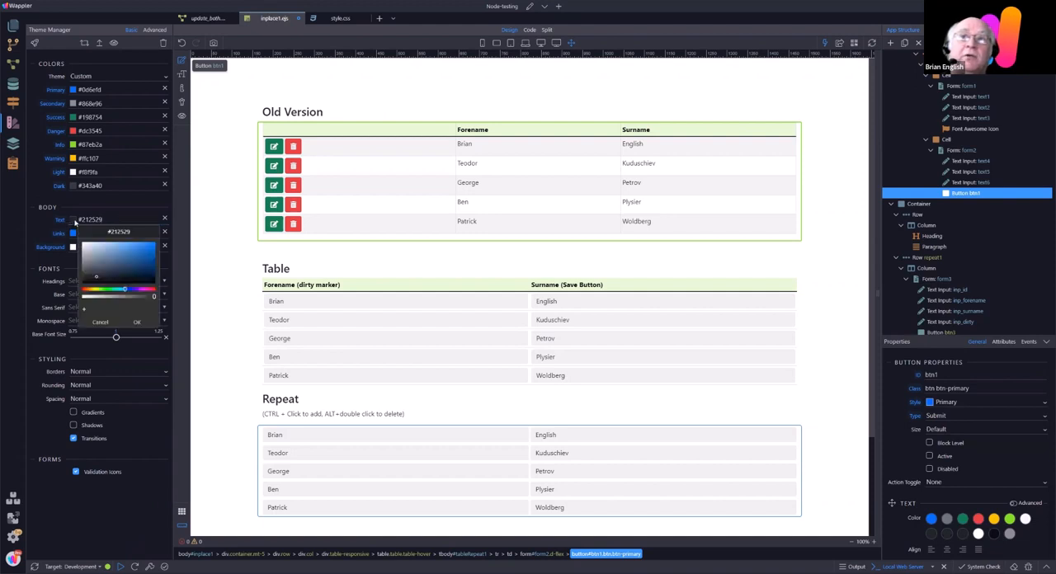
pyautogui.click(115, 289)
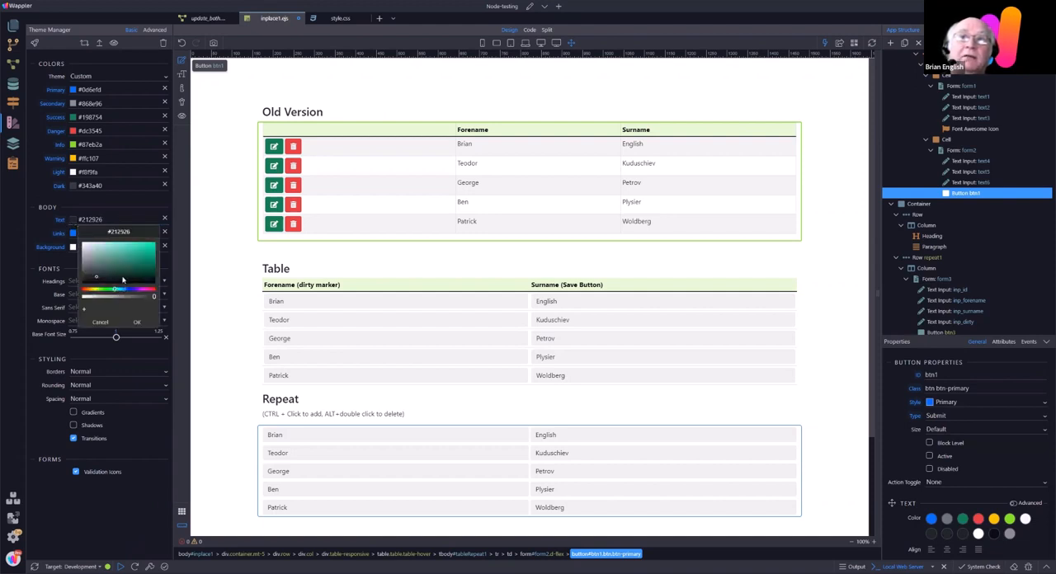
pyautogui.click(131, 257)
pyautogui.click(138, 322)
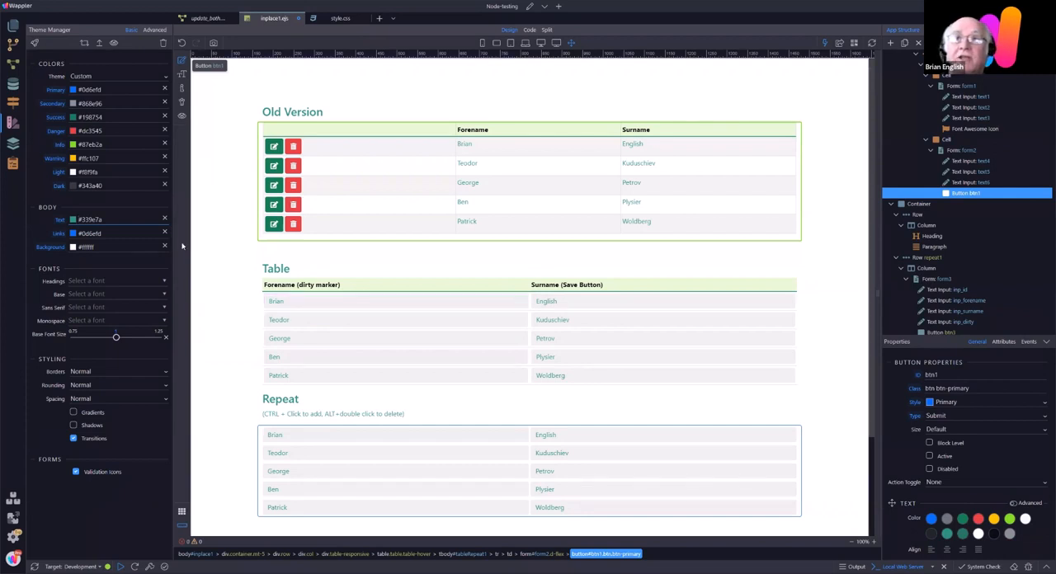
# Step: Set the theme's body text color to #000000
pyautogui.click(73, 219)
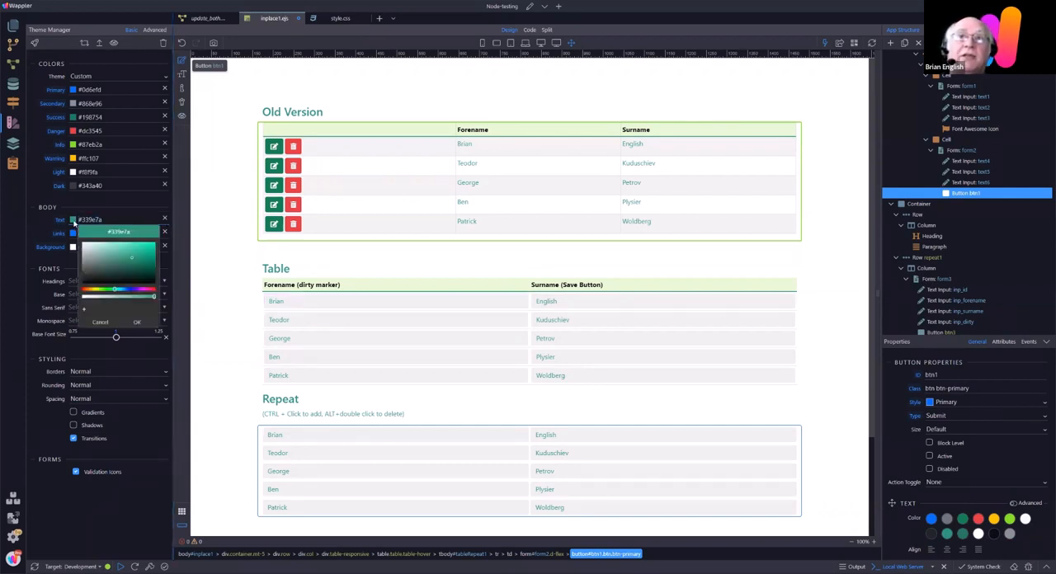
pyautogui.click(137, 322)
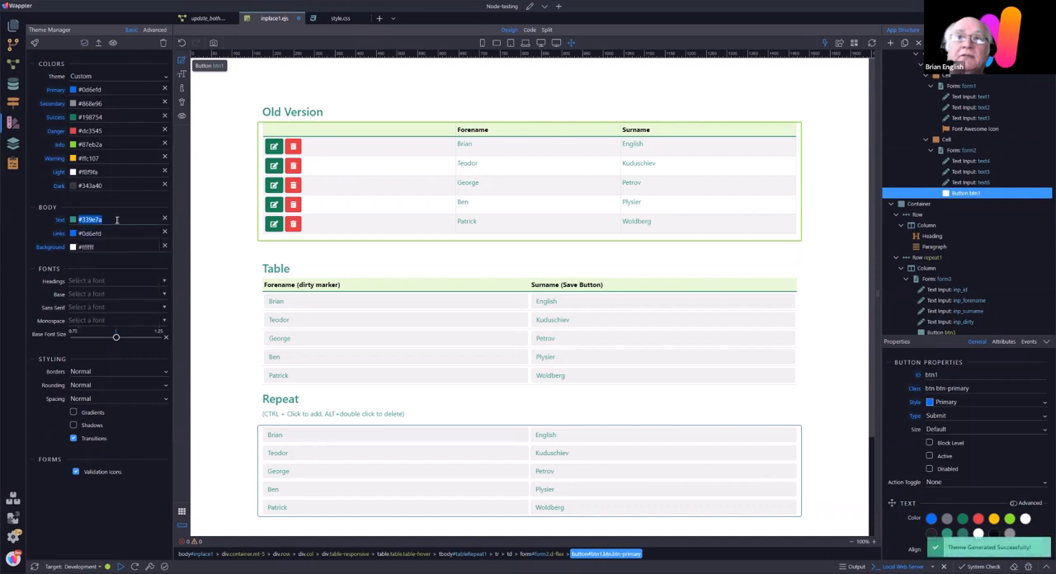
pyautogui.moveTo(80, 219); pyautogui.dragTo(157, 221)
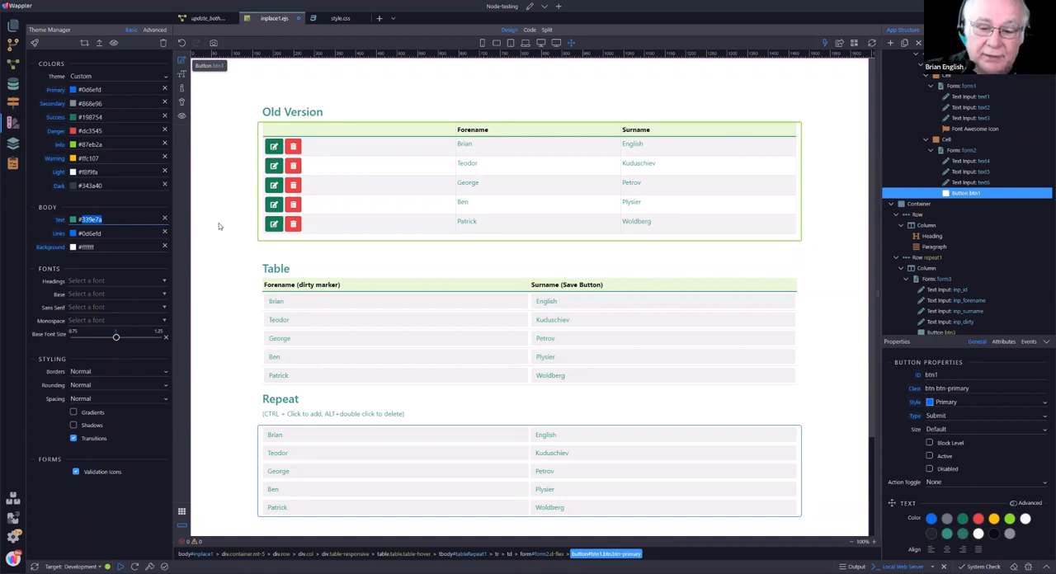
pyautogui.write('#00000')
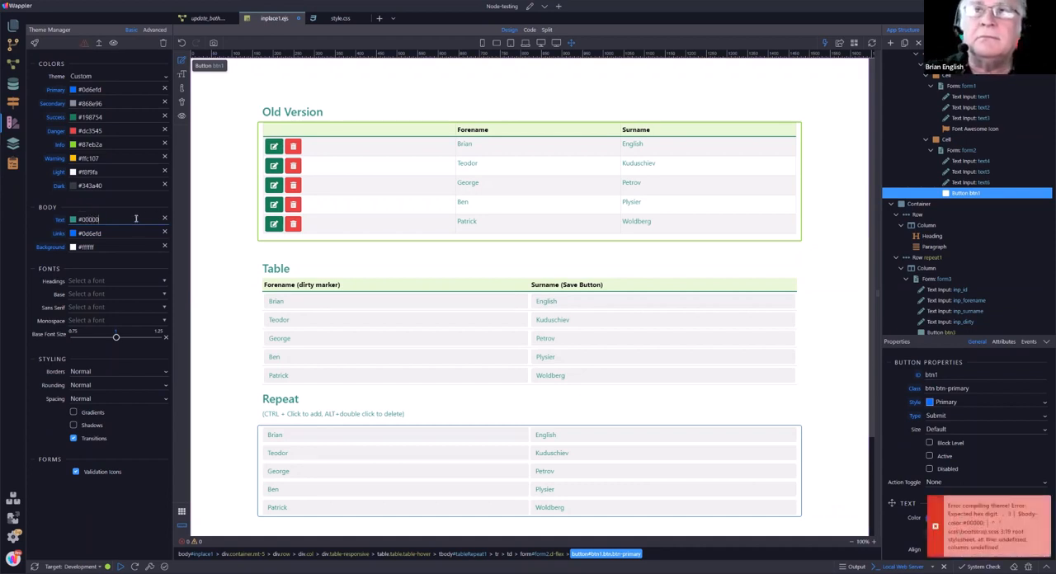
pyautogui.write('0')
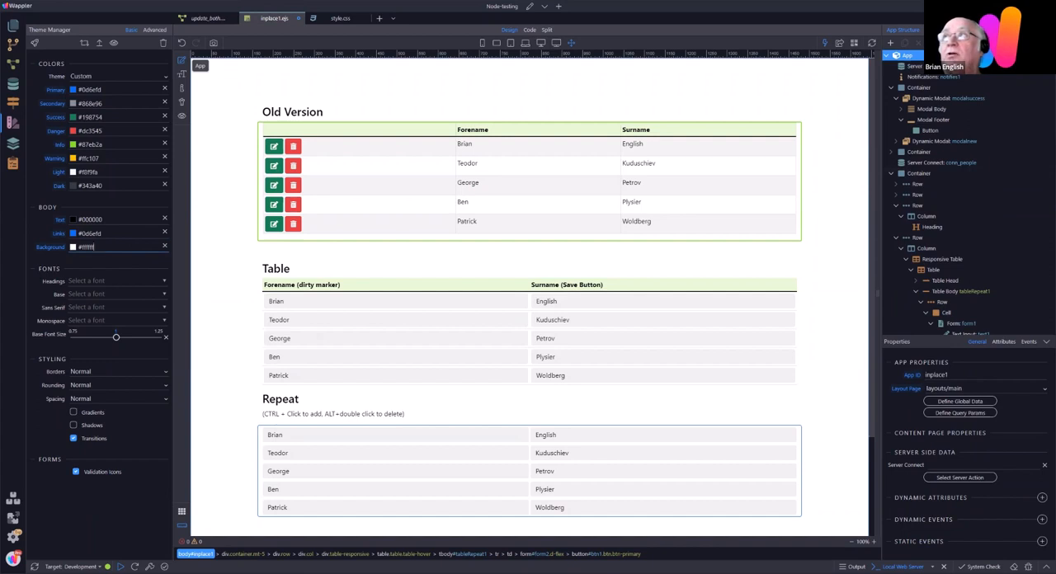
# Step: Examine the App body's text, background and border style properties, and return to the app structure
pyautogui.click(934, 30)
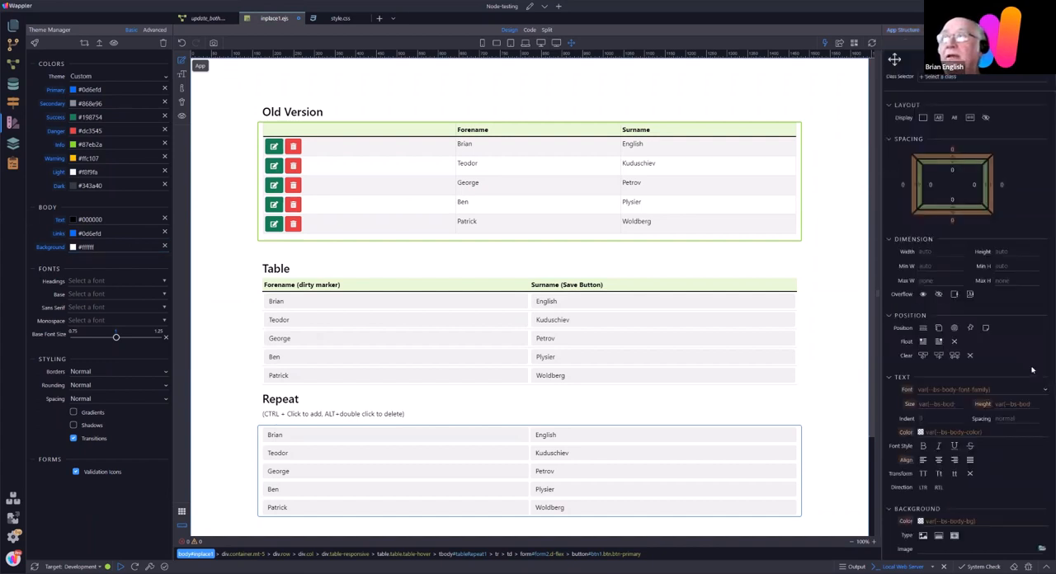
pyautogui.scroll(-4, 1030, 369)
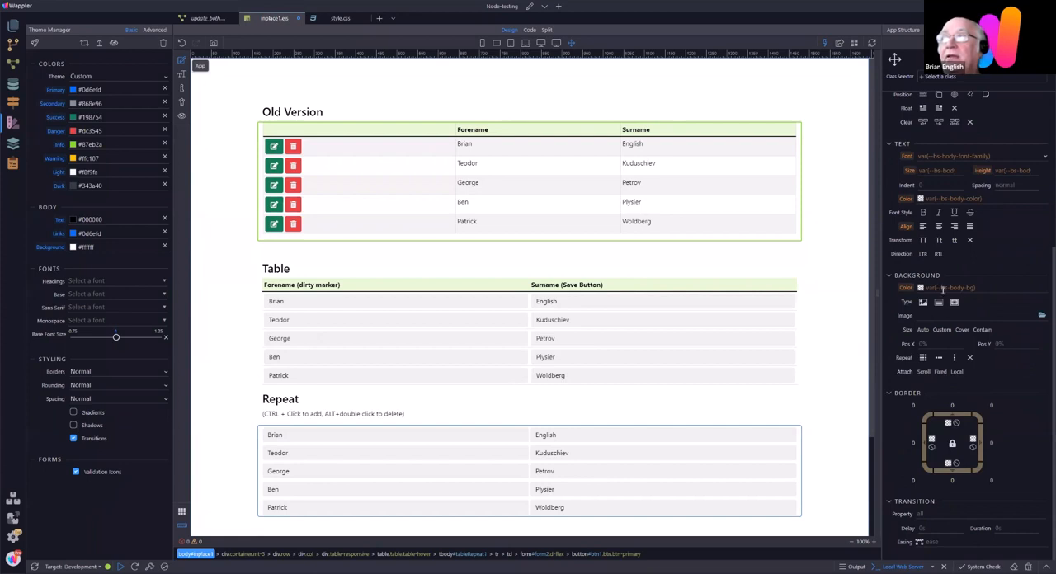
pyautogui.click(906, 32)
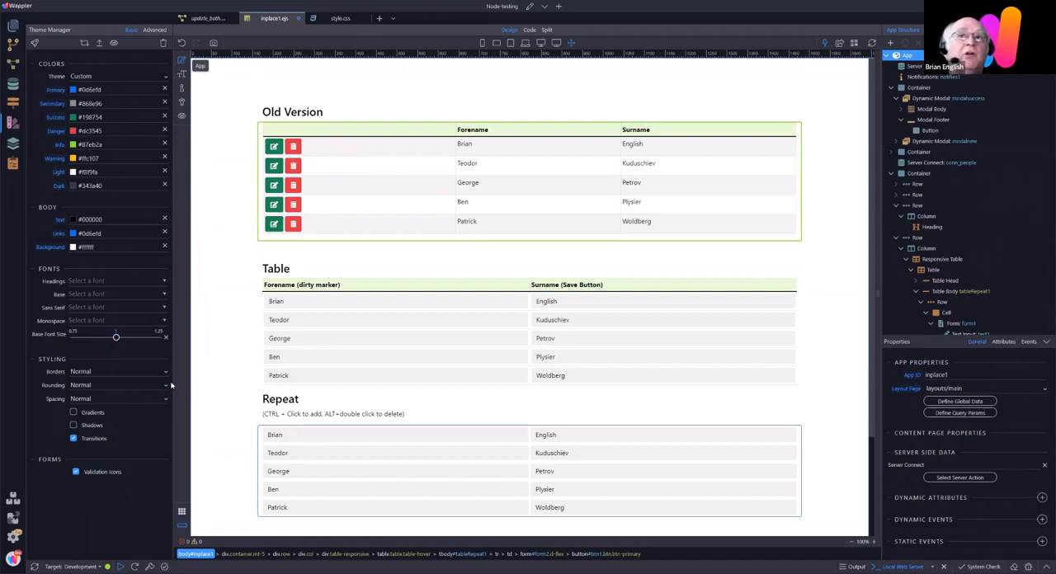
# Step: Set the theme's Headings font to the Google font Combo
pyautogui.click(85, 282)
pyautogui.scroll(-10, 556, 116)
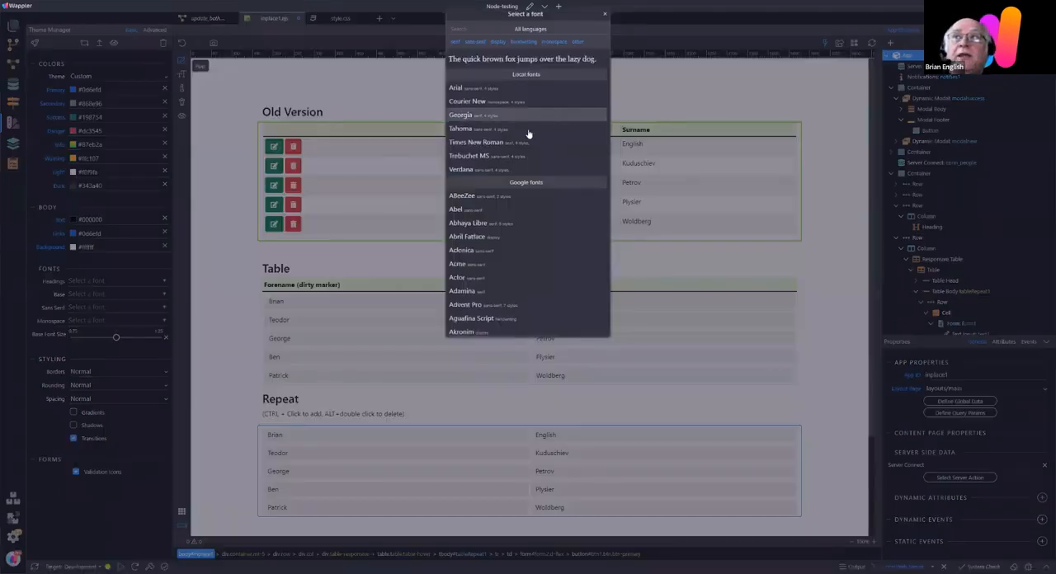
pyautogui.scroll(-12, 534, 165)
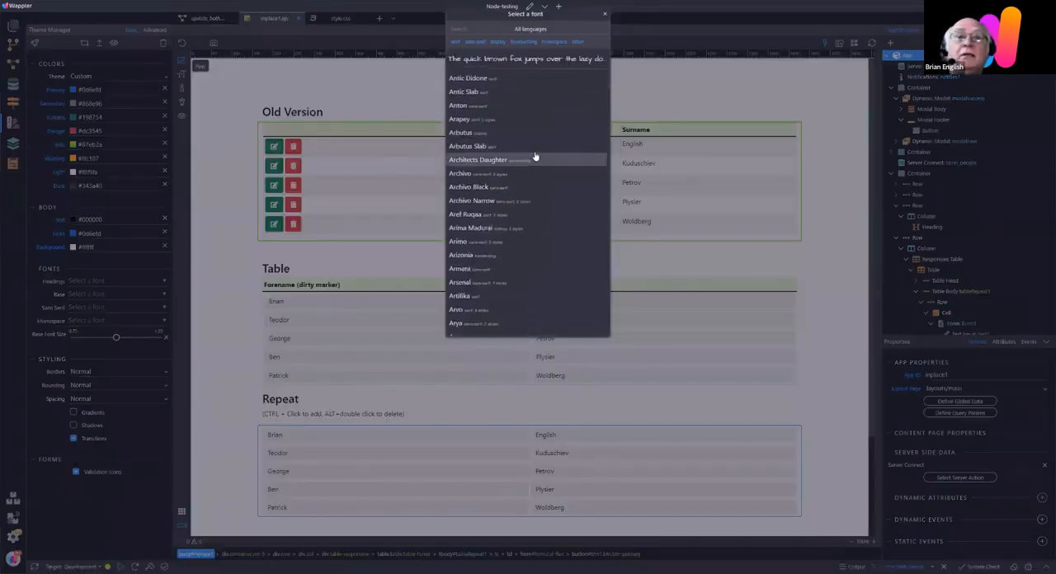
pyautogui.scroll(-12, 541, 148)
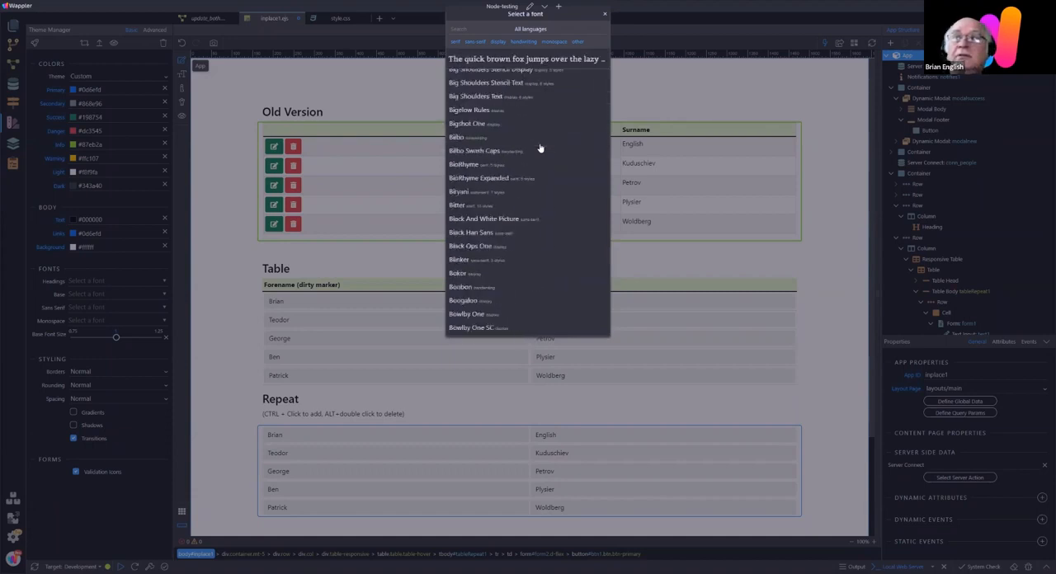
pyautogui.scroll(-5, 546, 147)
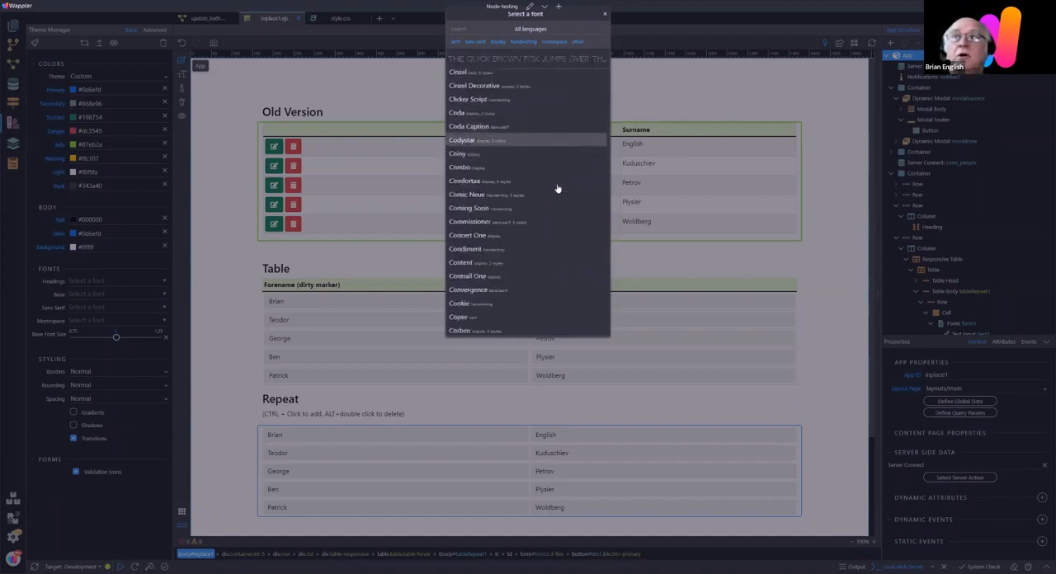
pyautogui.click(464, 169)
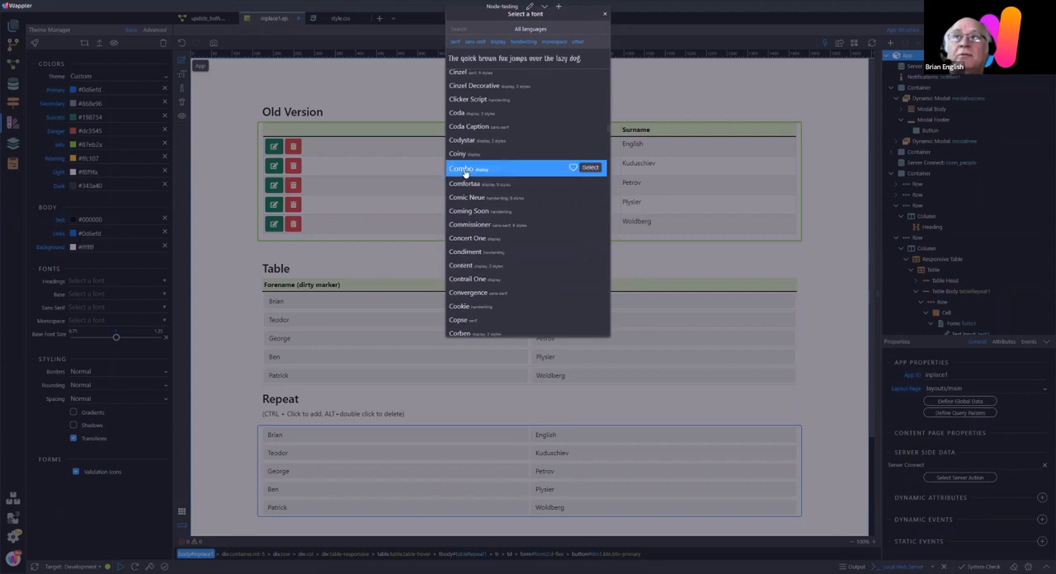
pyautogui.click(591, 168)
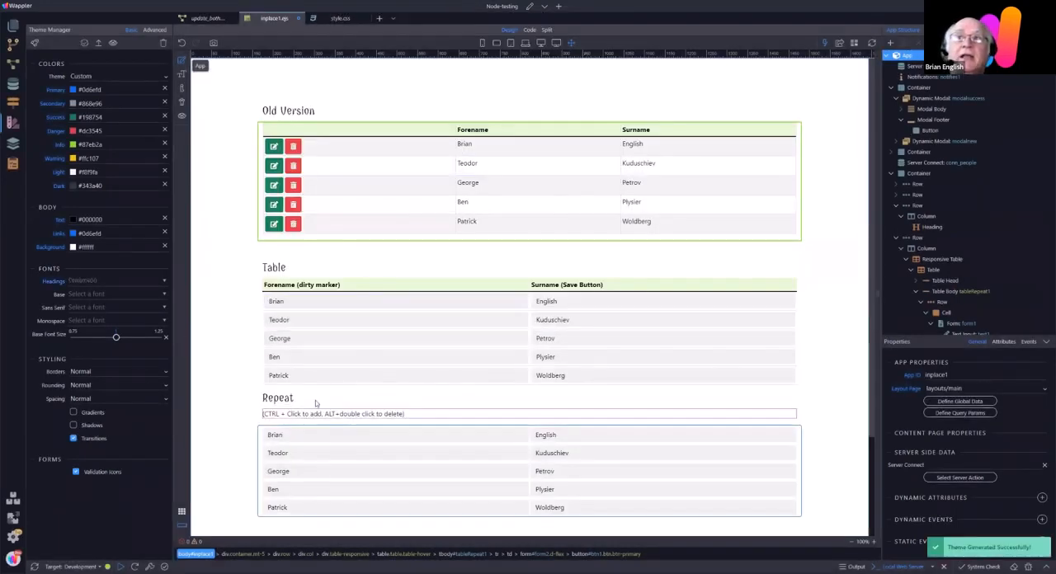
# Step: Set the theme's Base font to the Google font Aclonica
pyautogui.click(92, 294)
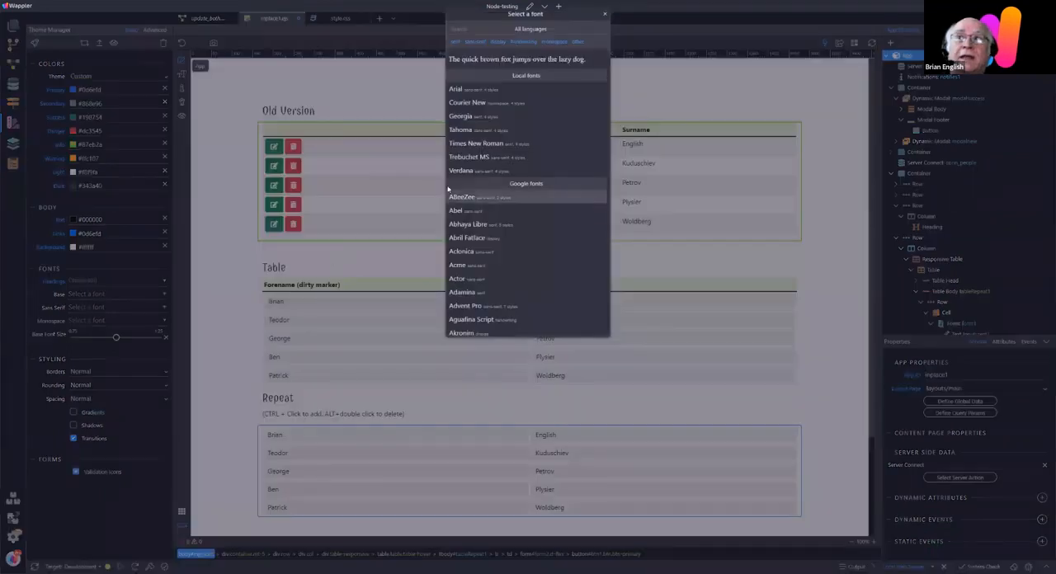
pyautogui.click(483, 253)
pyautogui.click(590, 251)
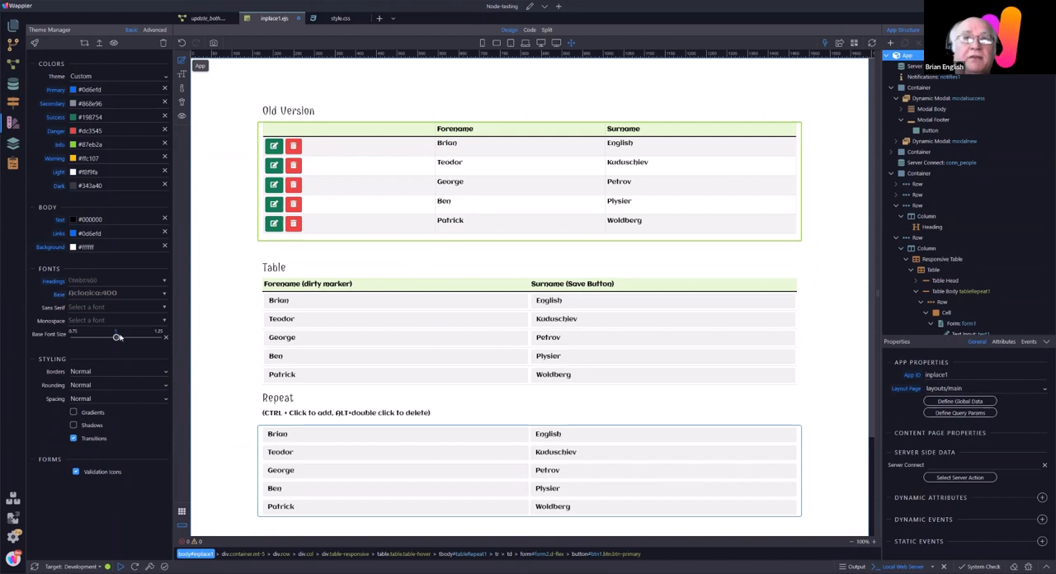
# Step: Check the theme's base font size control and the available Borders styling choices
pyautogui.moveTo(117, 337)
pyautogui.mouseDown()
pyautogui.moveTo(90, 339)
pyautogui.moveTo(116, 339)
pyautogui.mouseUp()
pyautogui.click(104, 373)
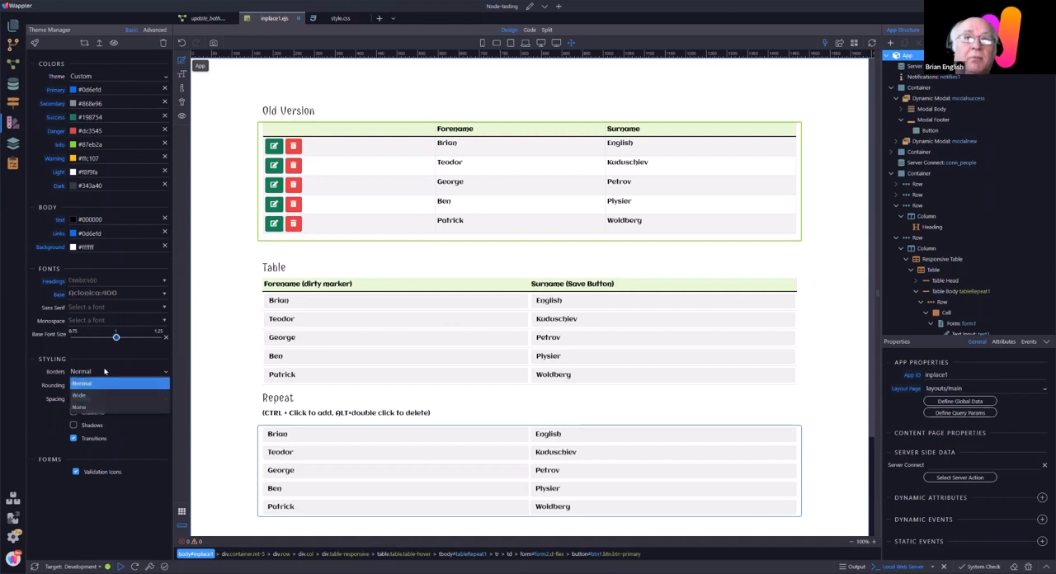
pyautogui.click(105, 534)
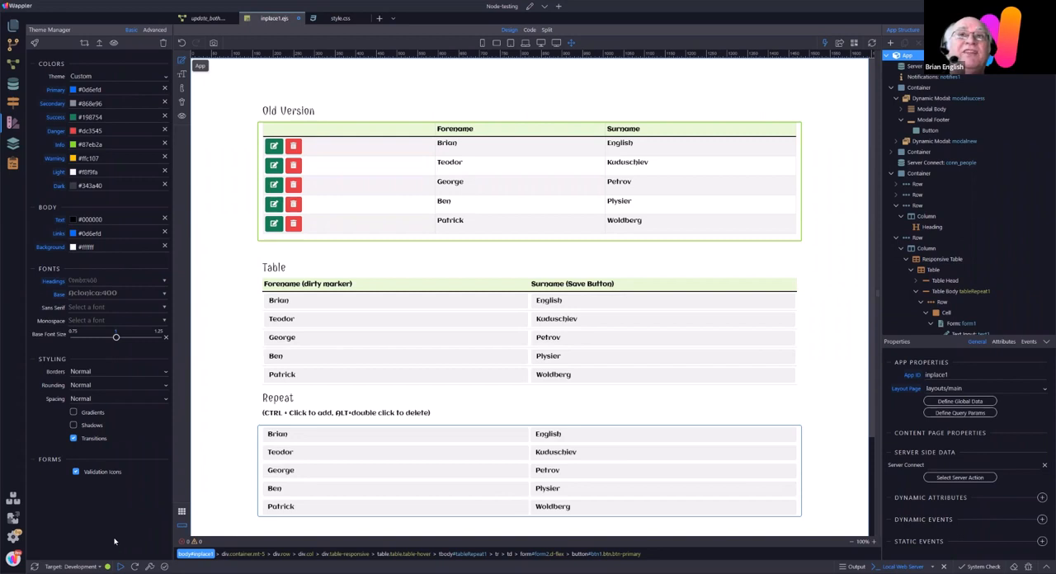
# Step: Examine the theme's advanced variables for Colors, Options, Body, Grid and Tables
pyautogui.click(155, 30)
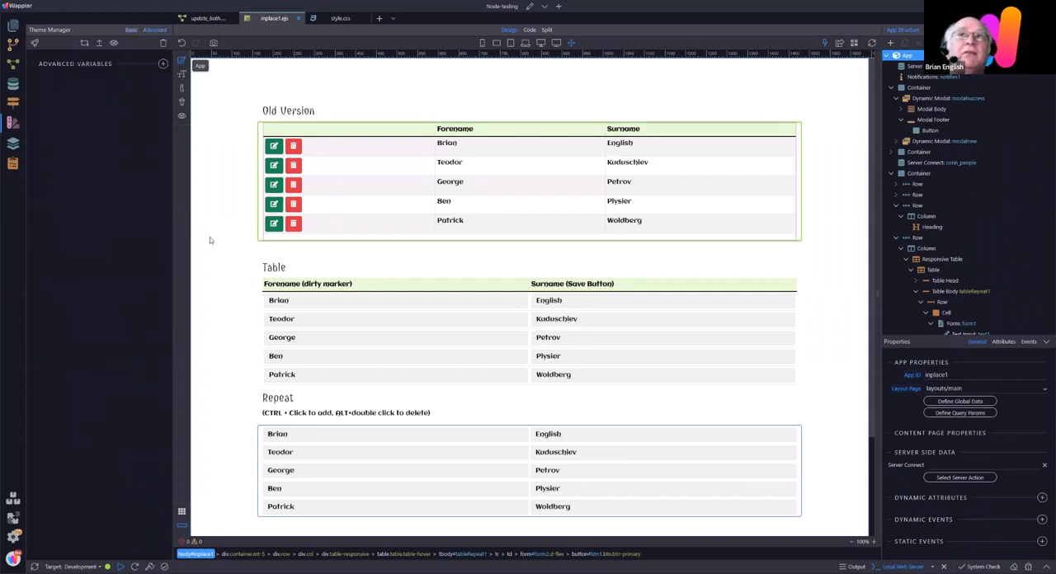
pyautogui.click(163, 64)
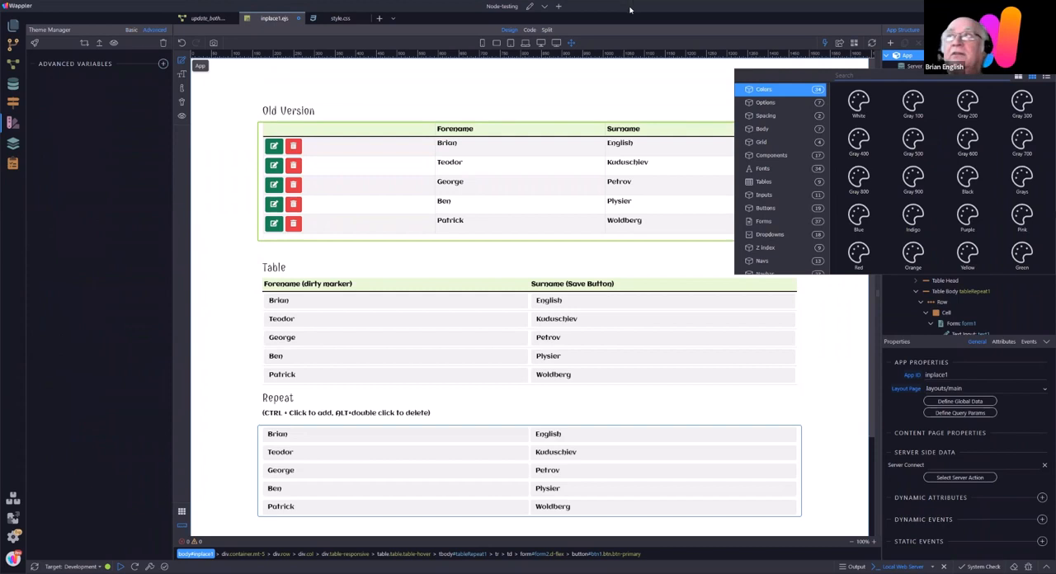
pyautogui.click(767, 103)
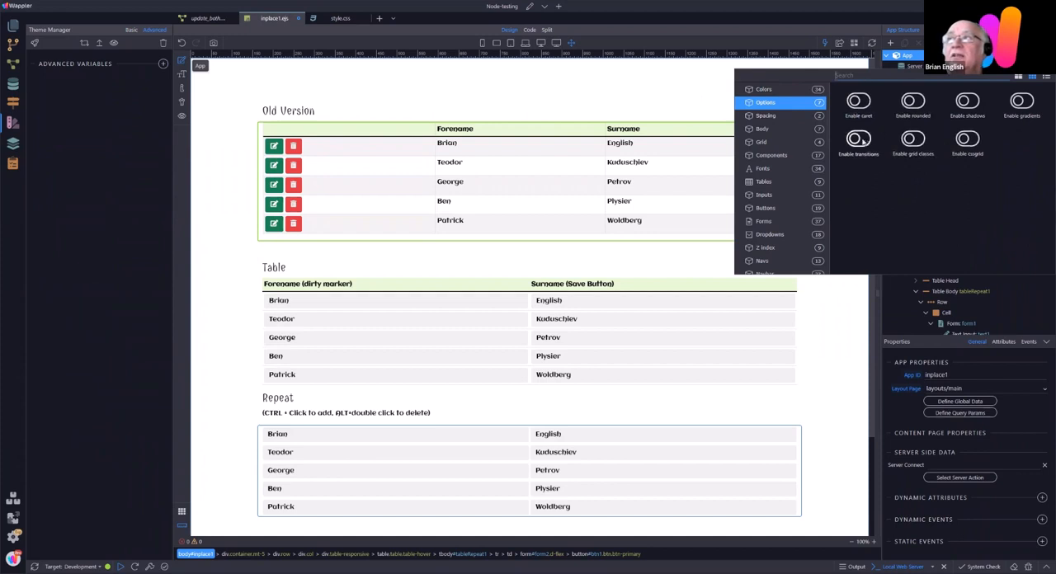
pyautogui.click(763, 128)
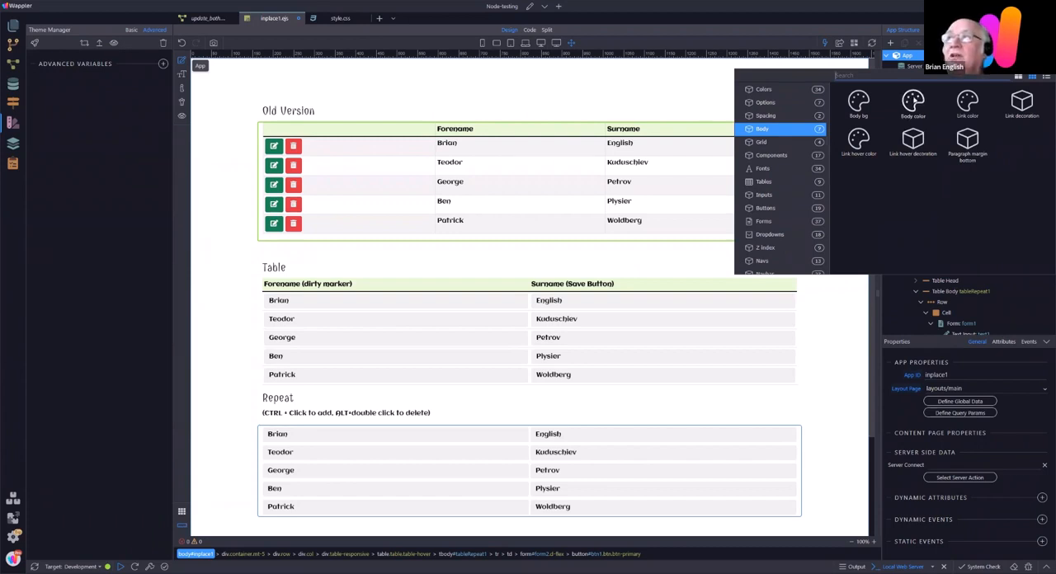
pyautogui.click(761, 142)
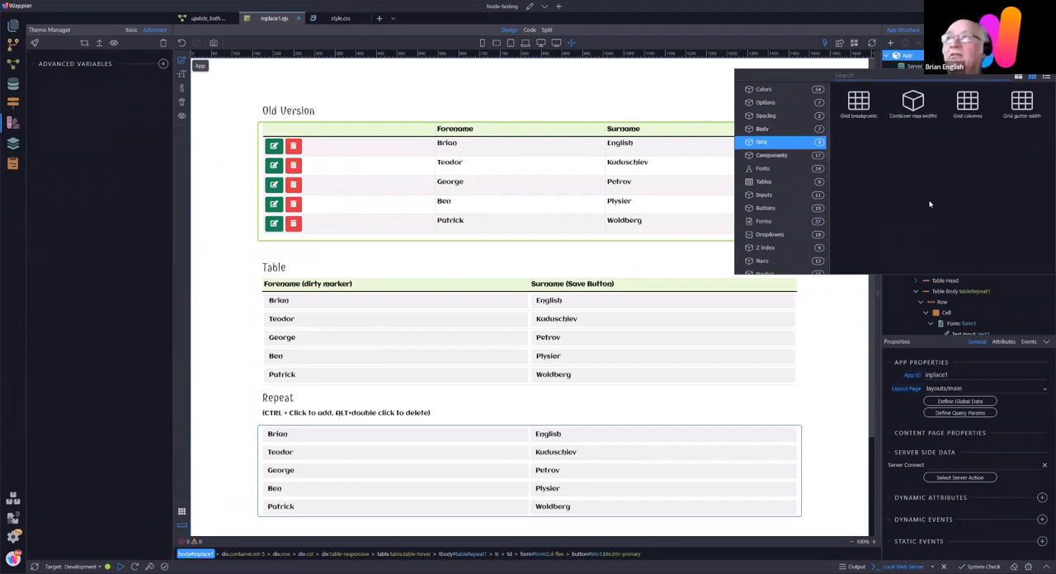
pyautogui.click(761, 182)
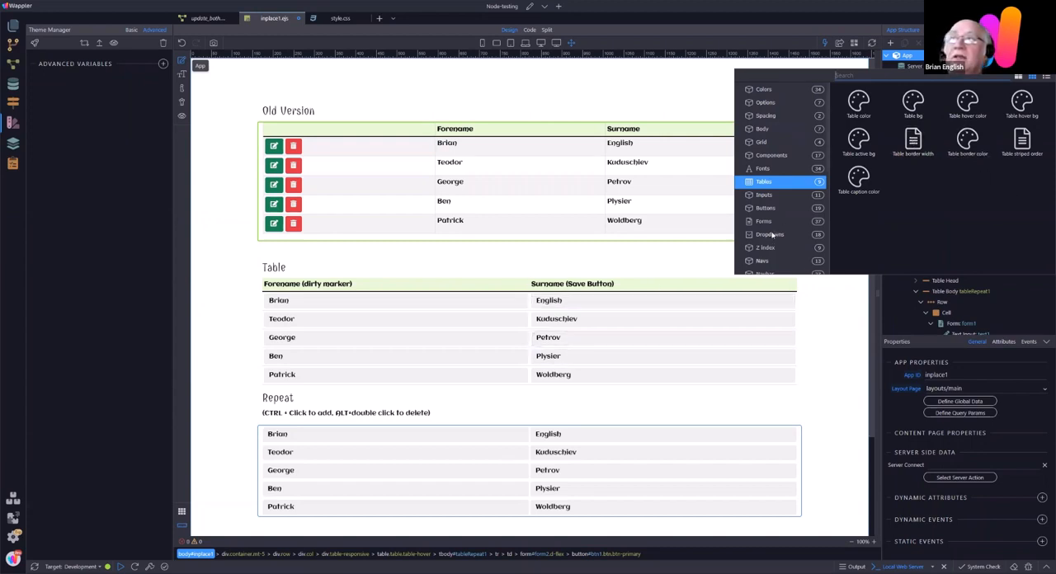
# Step: Examine the advanced variables of further component categories, from Carousel and Alerts through Badges, Tooltips and Cards to Navbar
pyautogui.scroll(-4, 772, 235)
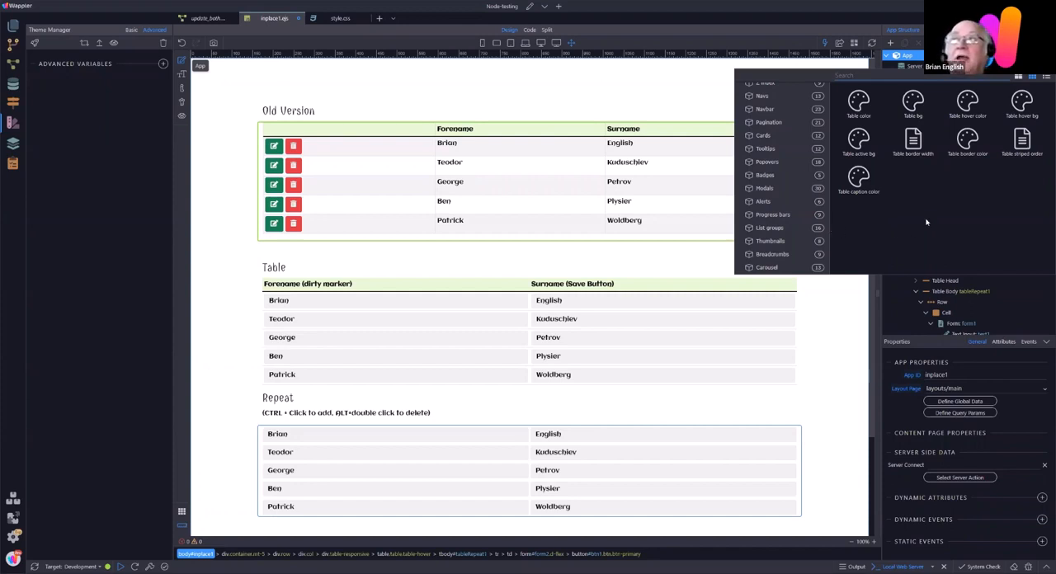
pyautogui.scroll(-1, 796, 227)
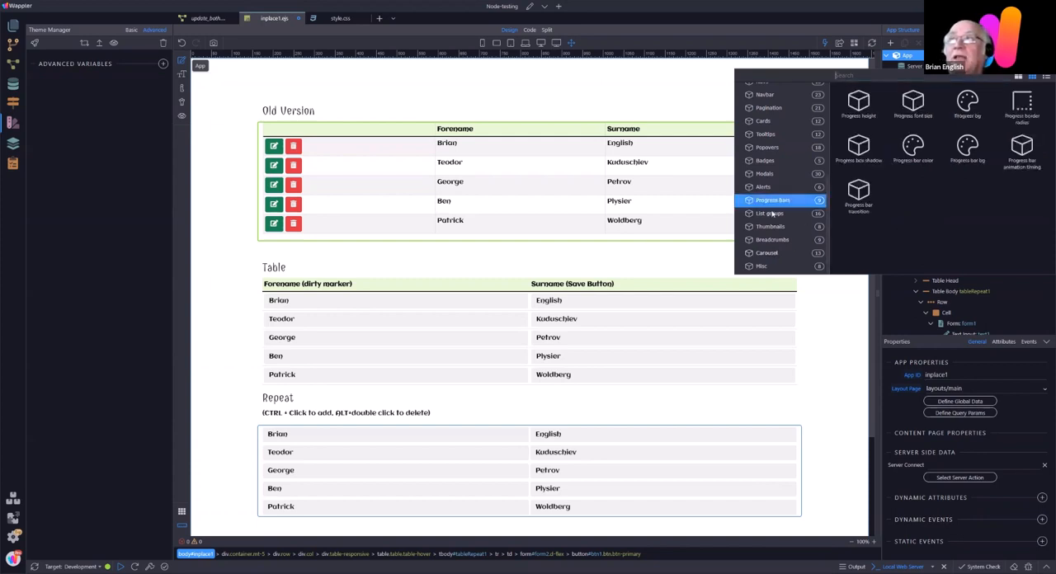
pyautogui.click(767, 252)
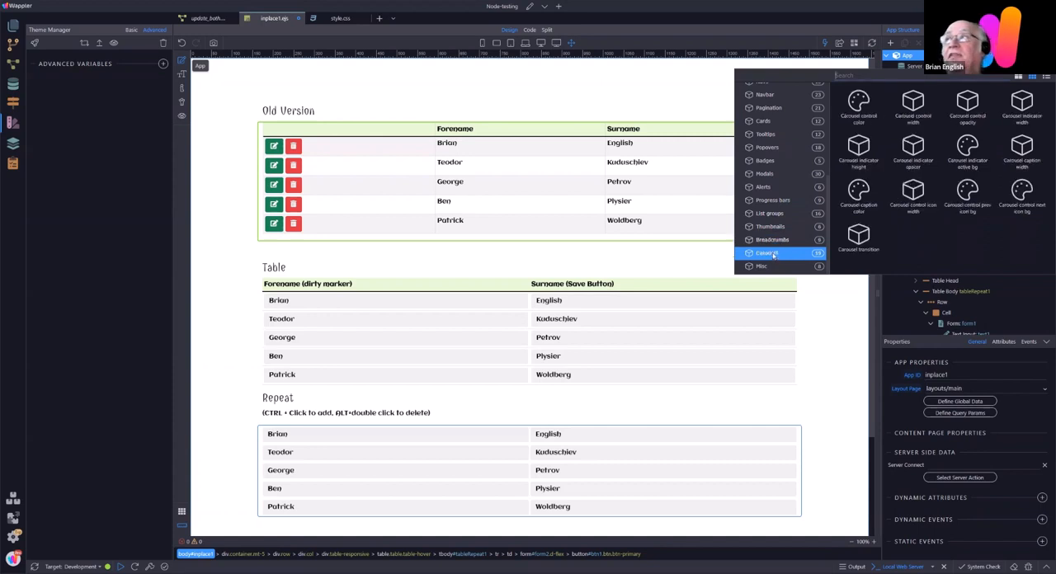
pyautogui.click(764, 173)
pyautogui.click(766, 161)
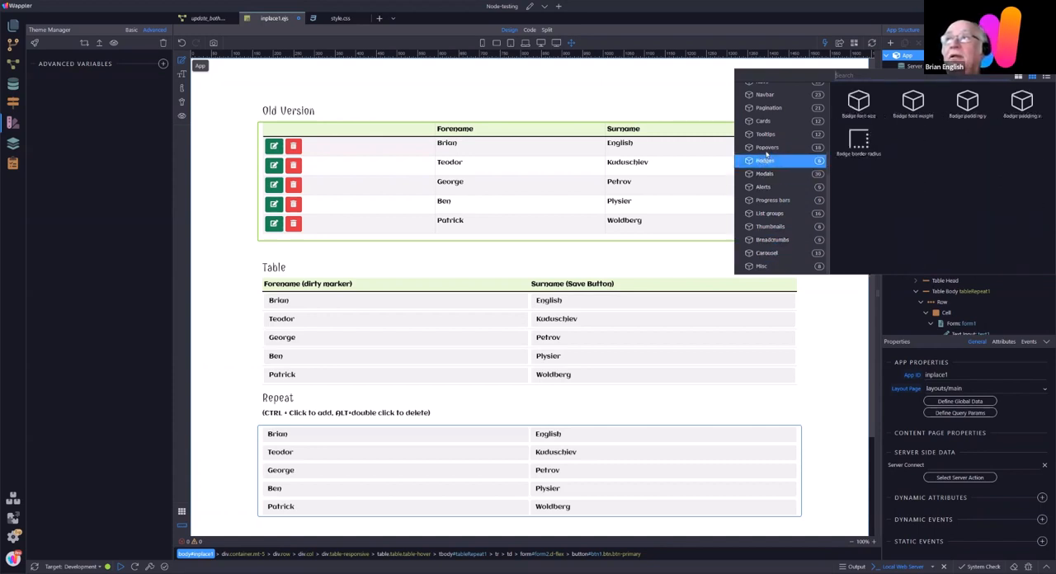
pyautogui.click(766, 149)
pyautogui.click(766, 135)
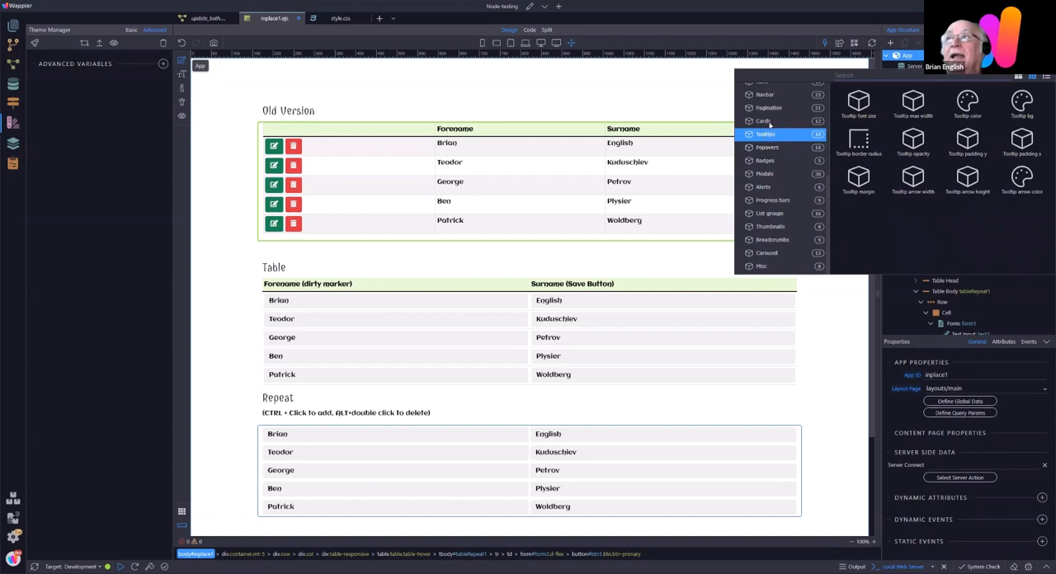
pyautogui.click(767, 121)
pyautogui.click(764, 95)
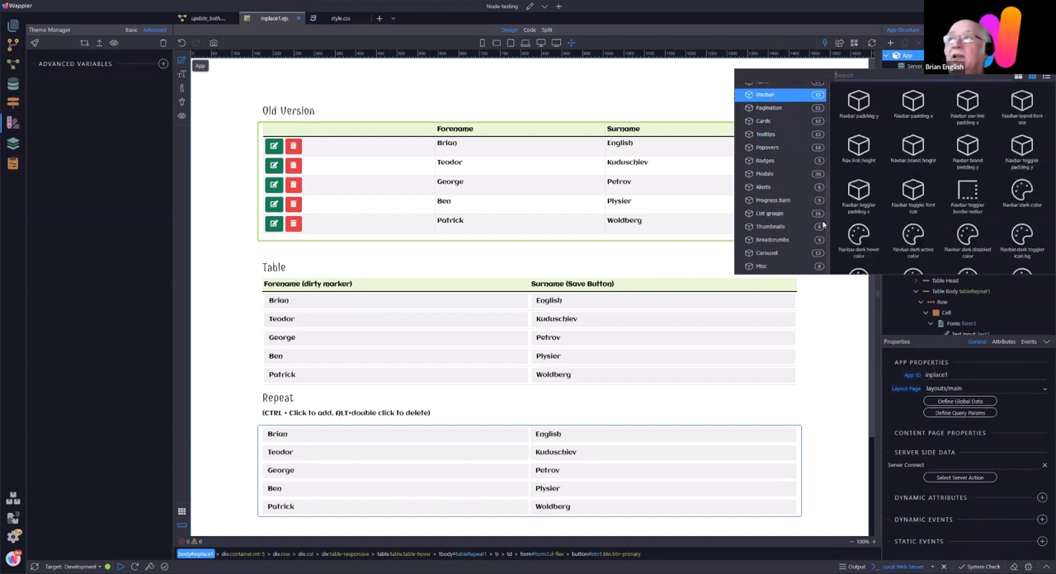
# Step: Examine the Tables and Inputs advanced variables, then check the input rules in style.css and return to inplace1.ejs
pyautogui.scroll(5, 828, 221)
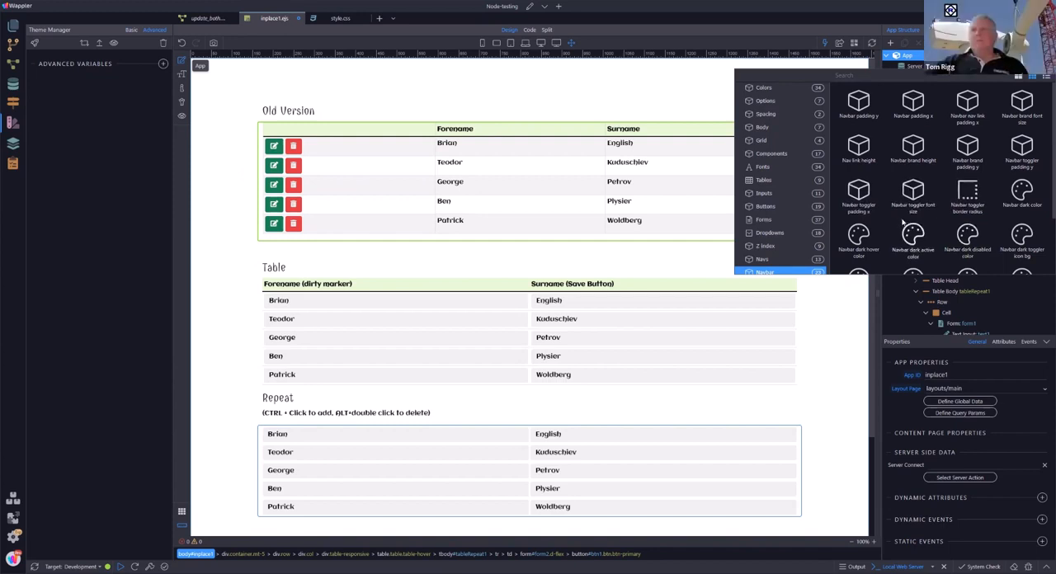
pyautogui.click(760, 181)
pyautogui.click(769, 193)
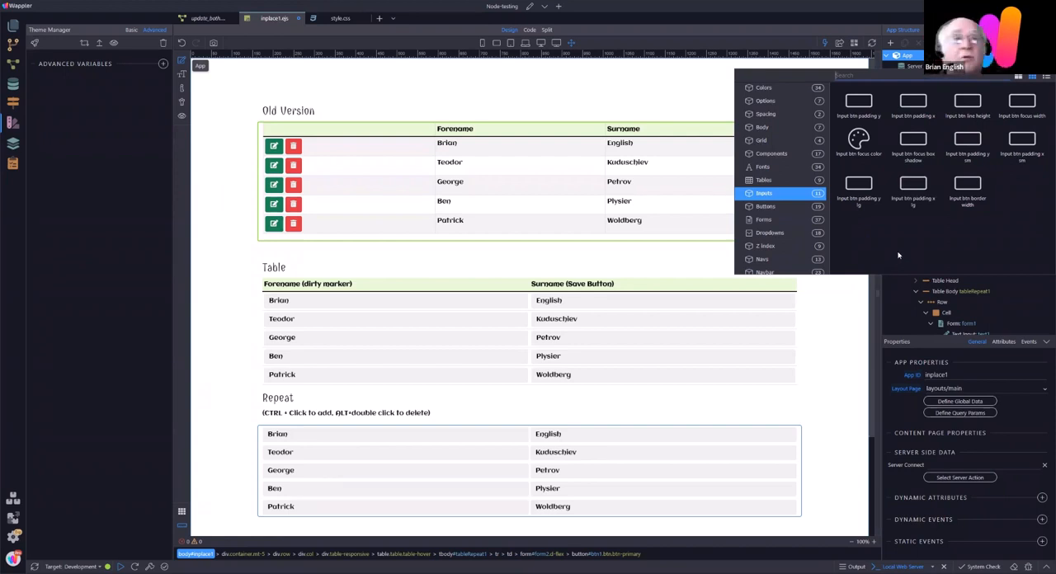
pyautogui.click(330, 19)
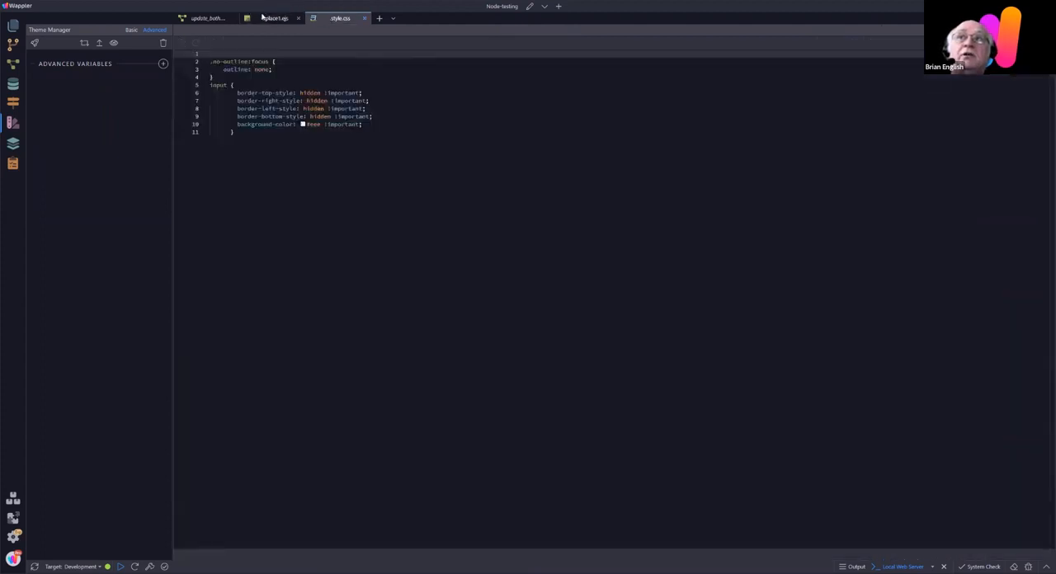
pyautogui.click(264, 18)
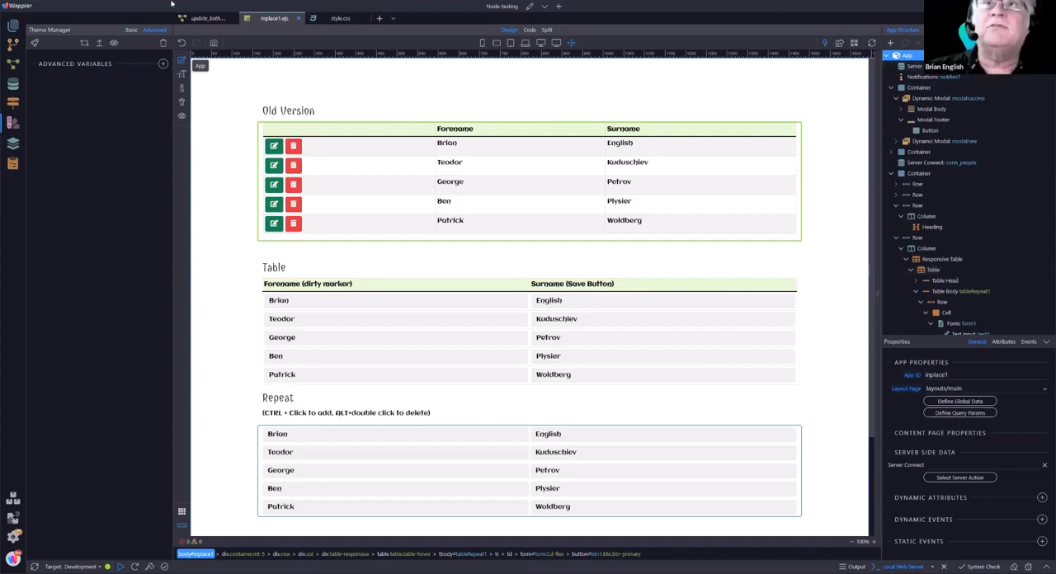
# Step: Return to the basic theme settings and preview the custom theme on the Bootstrap 5 sample page
pyautogui.click(132, 29)
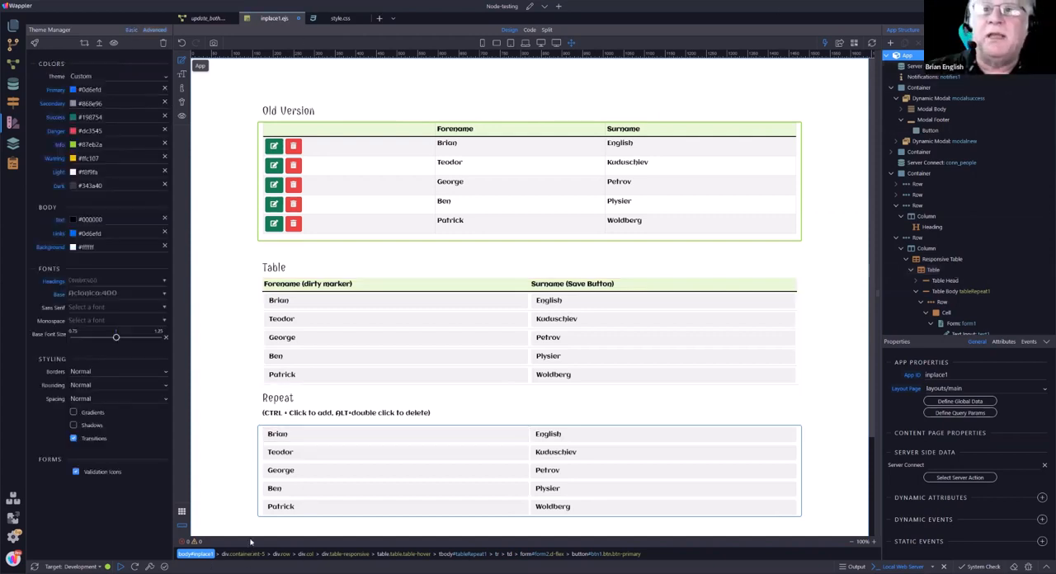
pyautogui.click(115, 44)
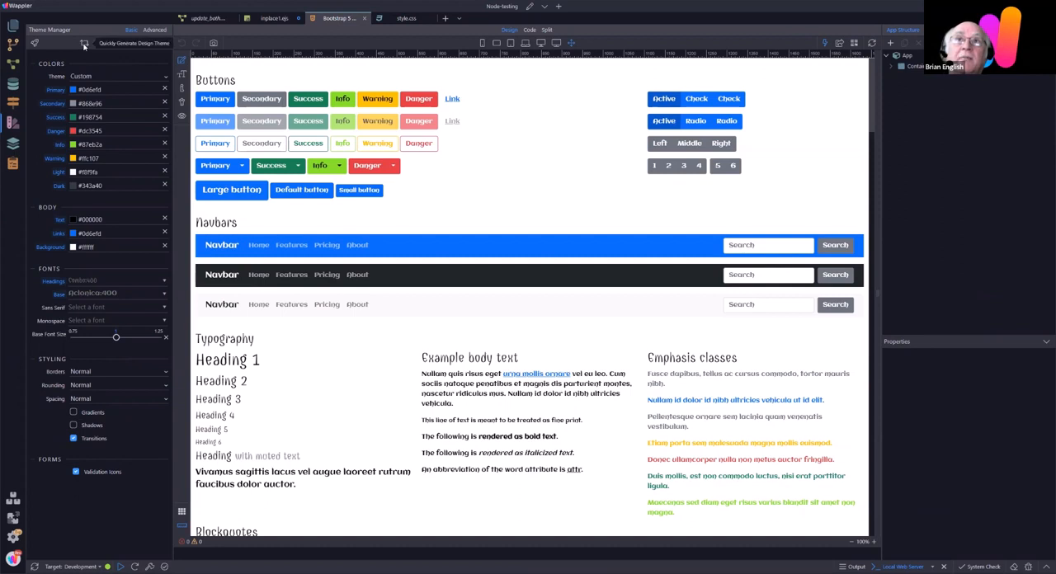
pyautogui.click(38, 48)
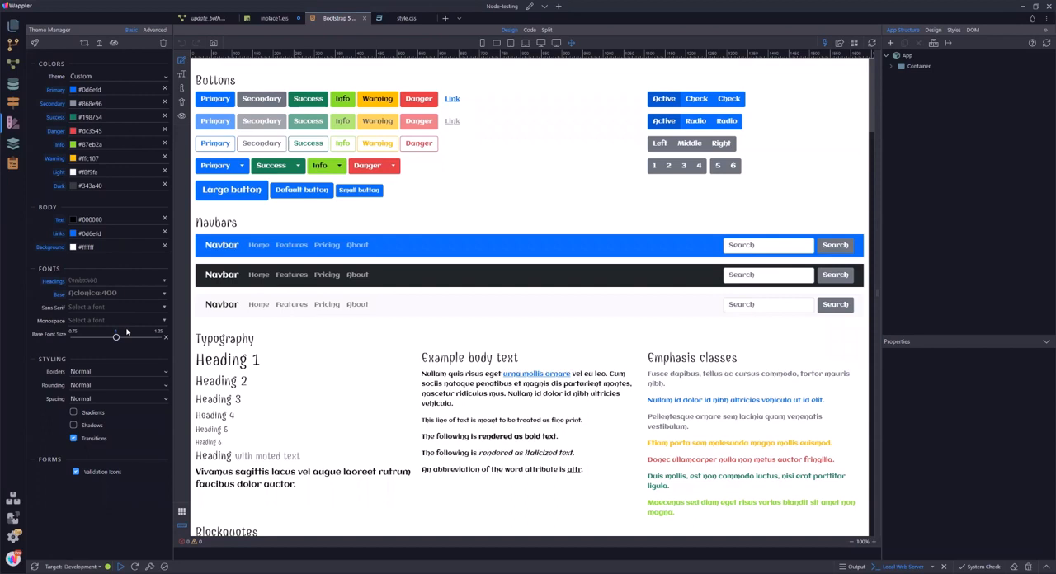
# Step: Copy the Primary color #0d6efd into the theme's body background
pyautogui.click(106, 248)
pyautogui.moveTo(77, 249); pyautogui.dragTo(71, 248)
pyautogui.moveTo(118, 92); pyautogui.dragTo(74, 91)
pyautogui.hotkey('ctrl', 'c')
pyautogui.click(118, 248)
pyautogui.moveTo(118, 247); pyautogui.dragTo(66, 250)
pyautogui.hotkey('ctrl', 'v')
pyautogui.click(113, 261)
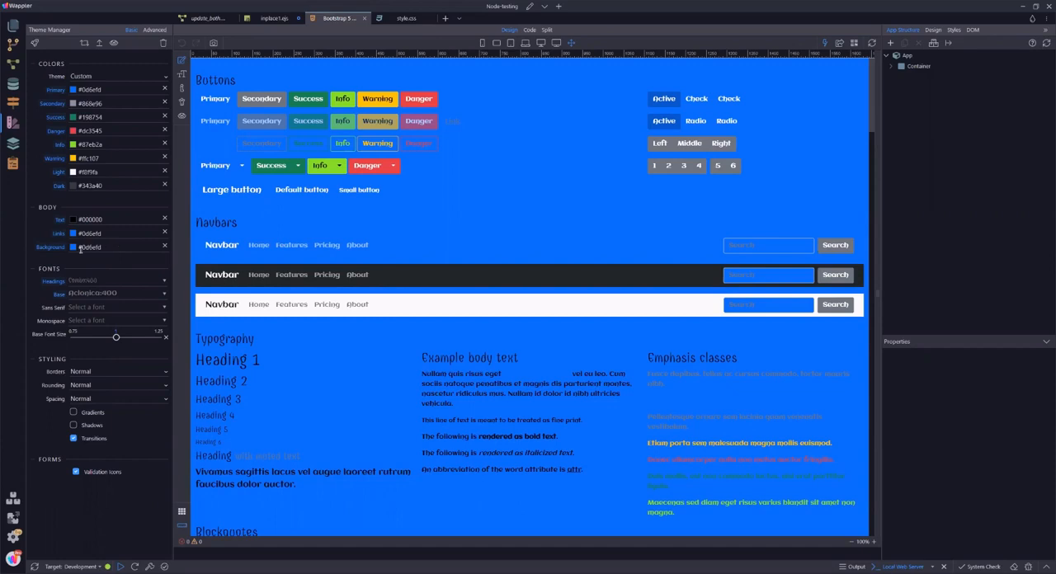
# Step: Wrap the theme's body background color in a lighten function as lighten(#0d6efd,0.1)
pyautogui.click(79, 247)
pyautogui.write('lighten(')
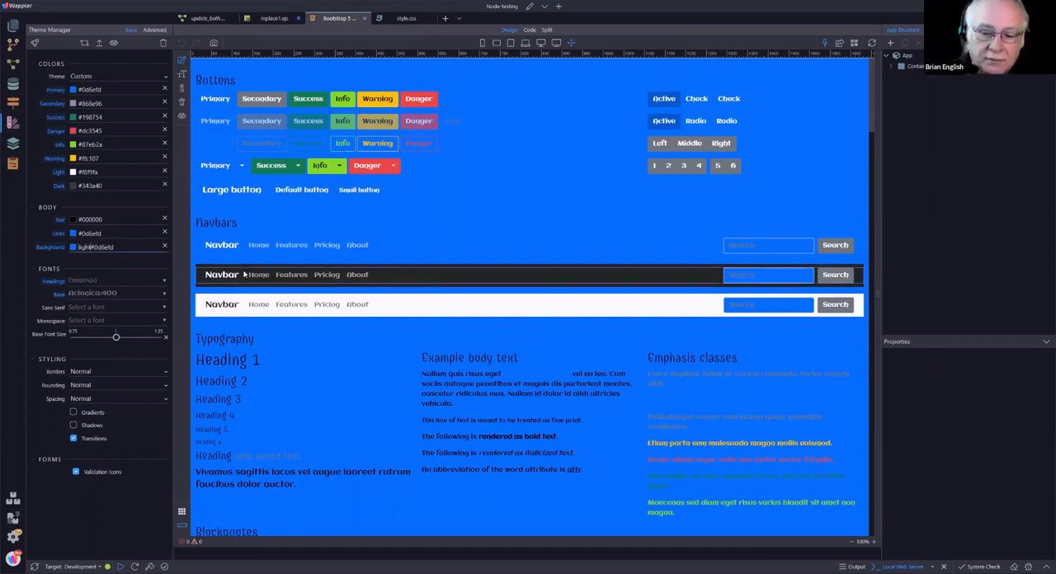
pyautogui.hotkey('shift', '9')
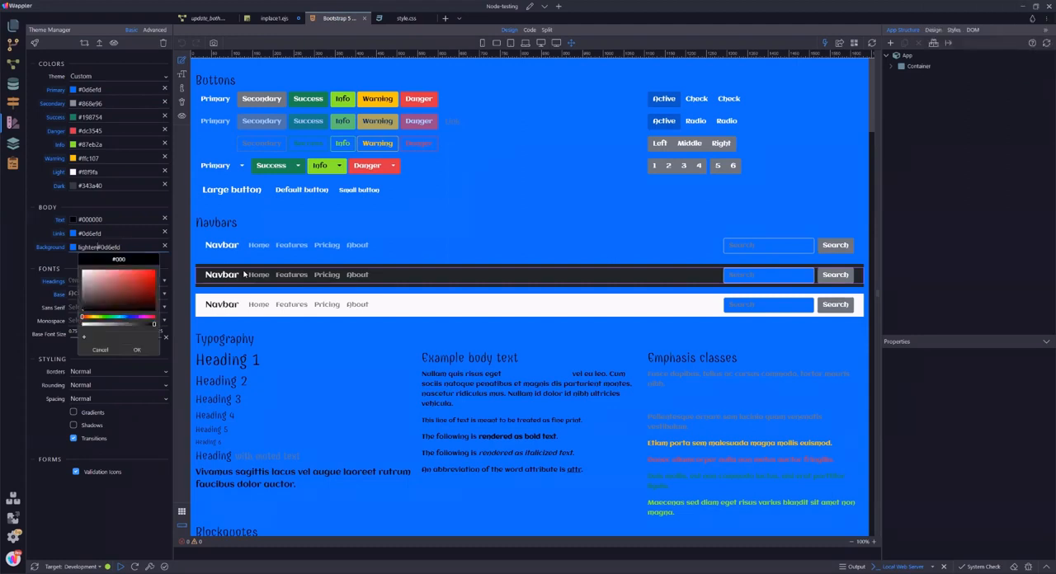
pyautogui.write('(')
pyautogui.click(129, 245)
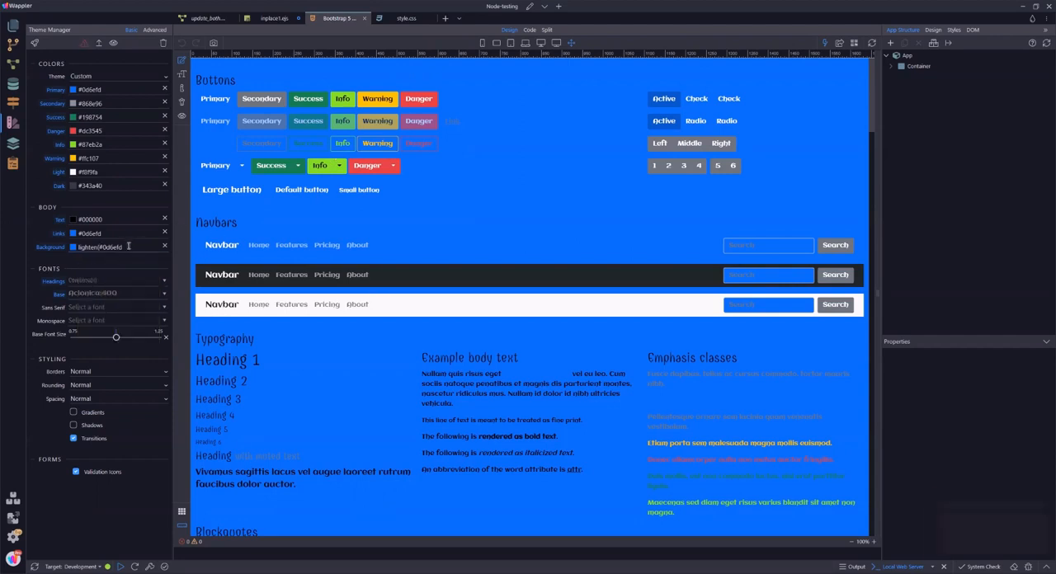
pyautogui.write(',')
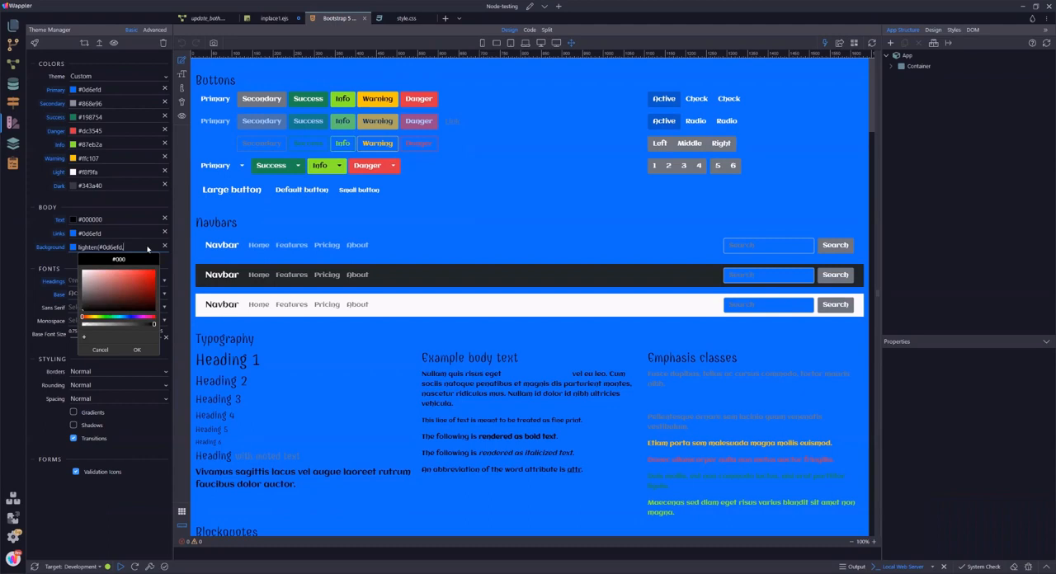
pyautogui.write('1.1')
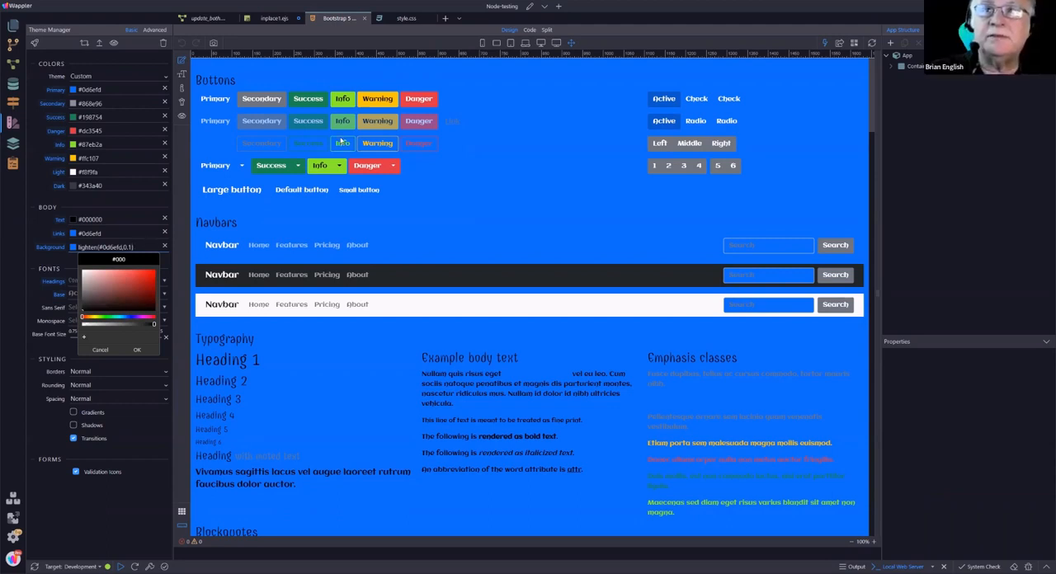
pyautogui.click(139, 351)
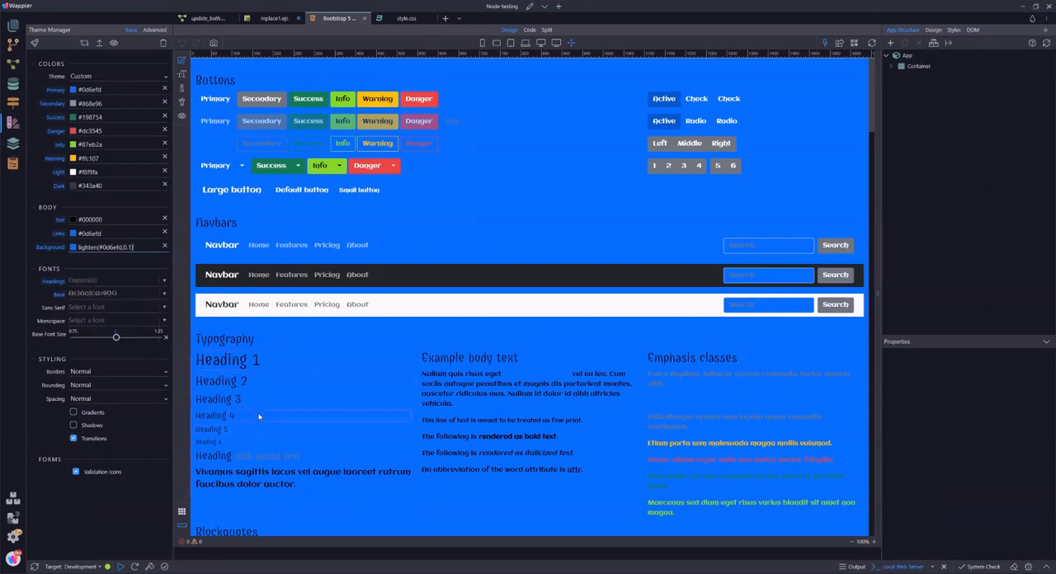
# Step: Re-enter 0.1 as the lighten amount of the body background and apply it to the theme again
pyautogui.click(145, 247)
pyautogui.press('space')
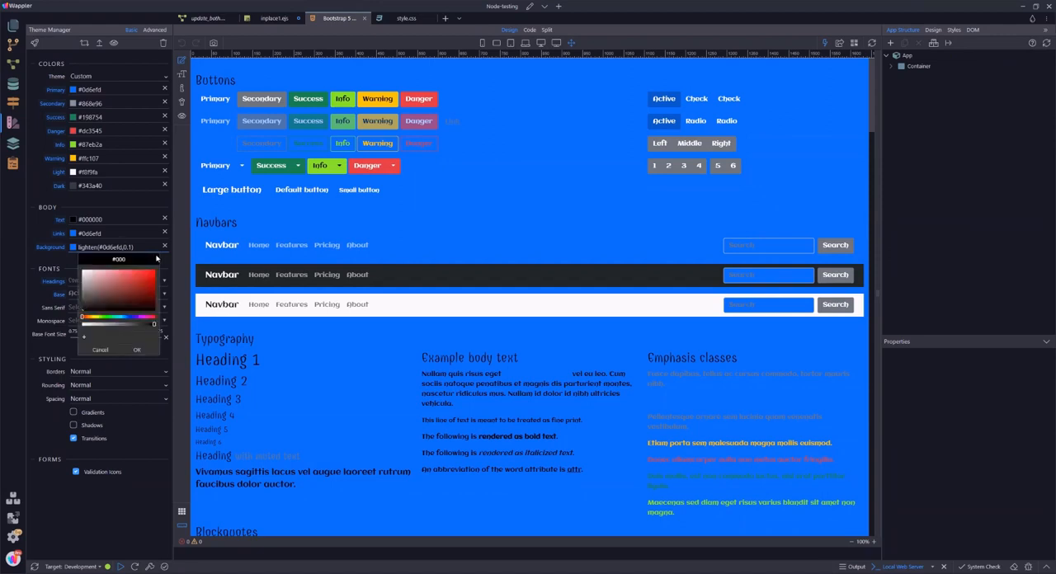
pyautogui.write('4')
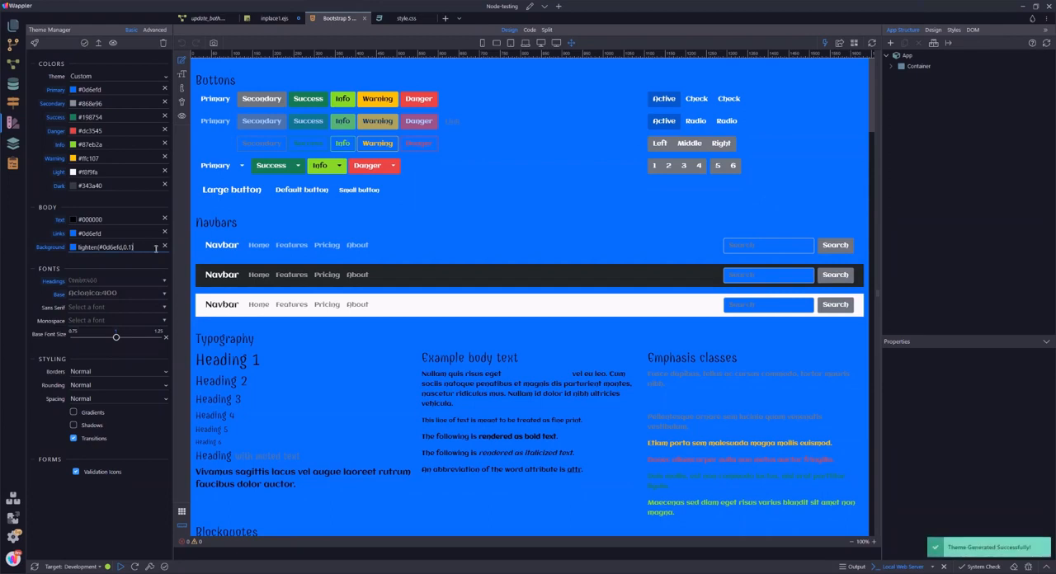
pyautogui.press('BackSpace')
pyautogui.press('BackSpace')
pyautogui.press('BackSpace')
pyautogui.click(155, 247)
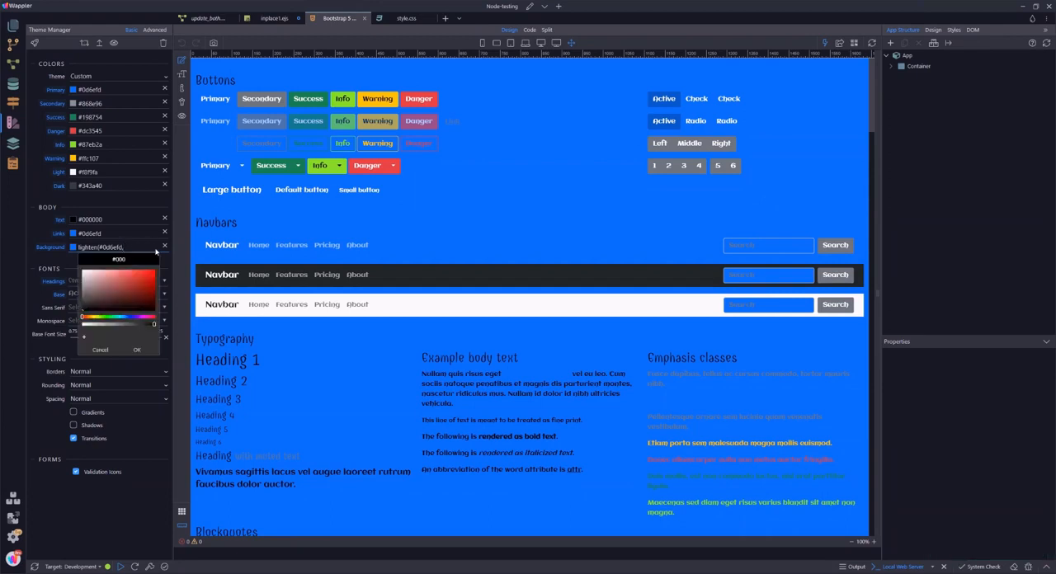
pyautogui.write('0.1')
pyautogui.click(148, 248)
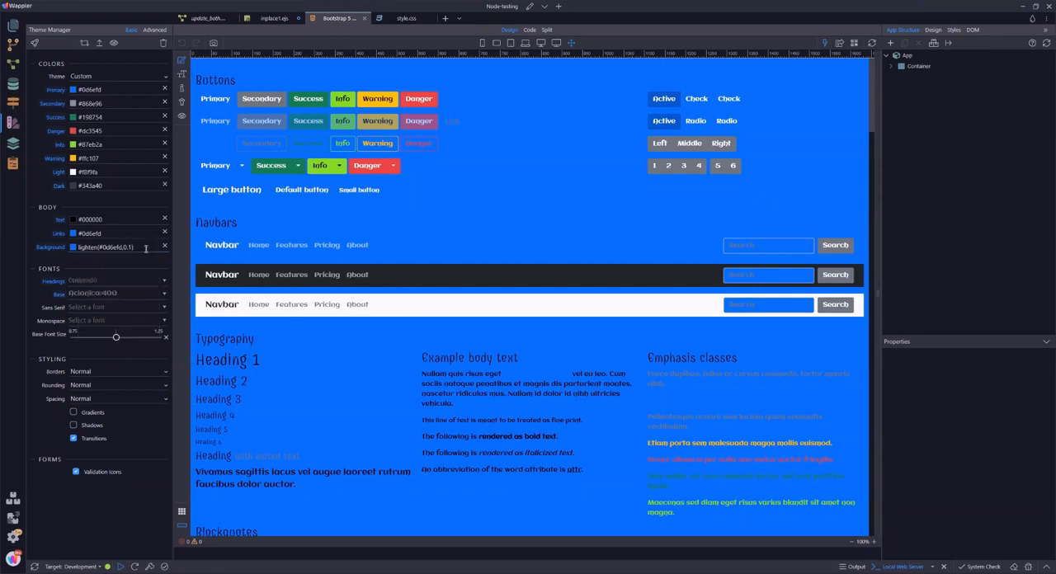
# Step: Replace the body background's lighten expression with the variable reference var(--bs-primary)
pyautogui.press('BackSpace')
pyautogui.press('BackSpace')
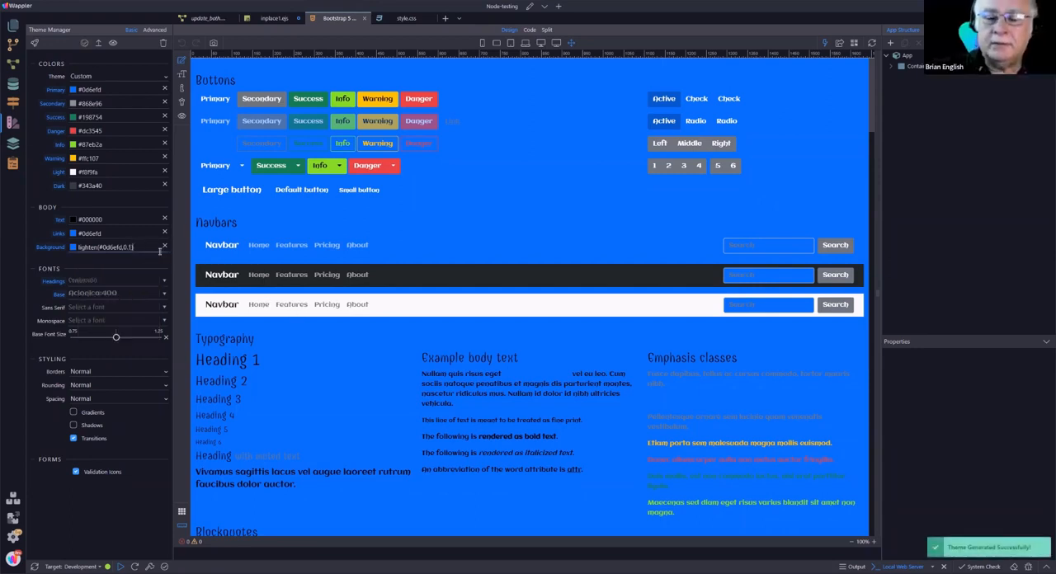
pyautogui.press('BackSpace')
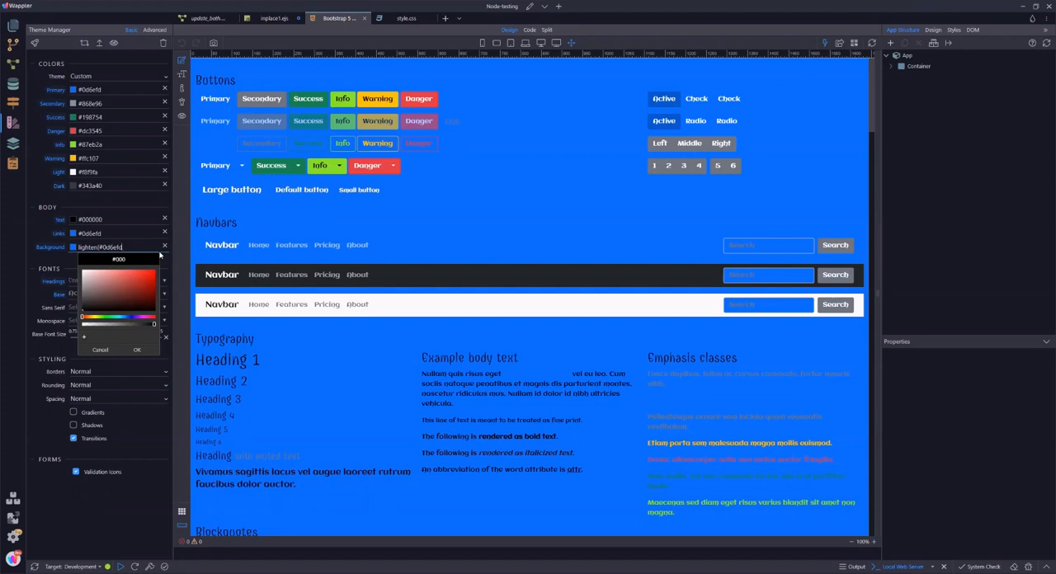
pyautogui.press('BackSpace')
pyautogui.press('BackSpace')
pyautogui.press('BackSpace')
pyautogui.press('BackSpace')
pyautogui.press('BackSpace')
pyautogui.press('BackSpace')
pyautogui.press('BackSpace')
pyautogui.press('BackSpace')
pyautogui.press('BackSpace')
pyautogui.press('BackSpace')
pyautogui.press('BackSpace')
pyautogui.press('BackSpace')
pyautogui.press('BackSpace')
pyautogui.press('BackSpace')
pyautogui.press('BackSpace')
pyautogui.write('var(--bs')
pyautogui.write('-primary)')
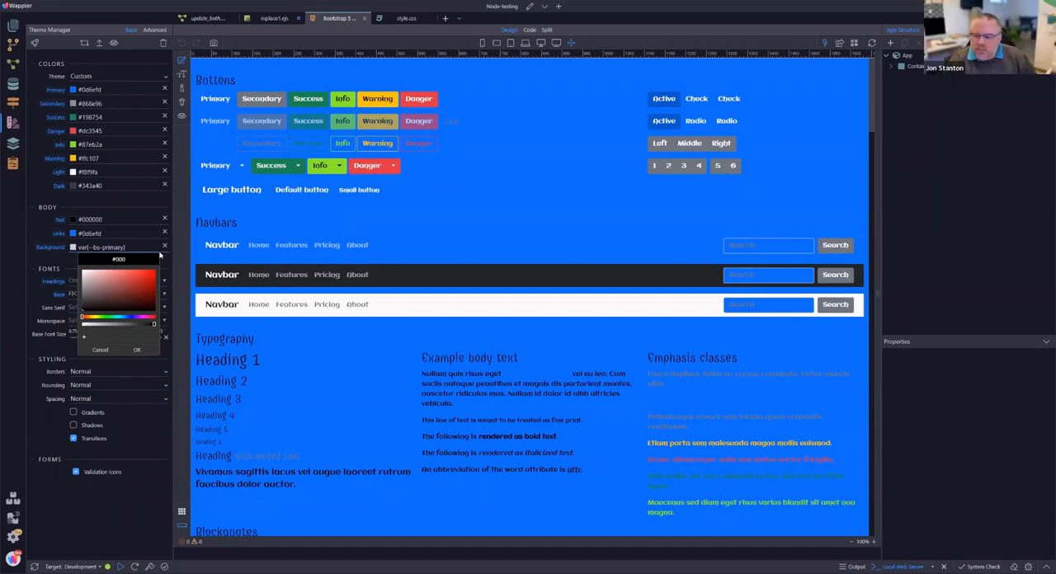
pyautogui.click(122, 232)
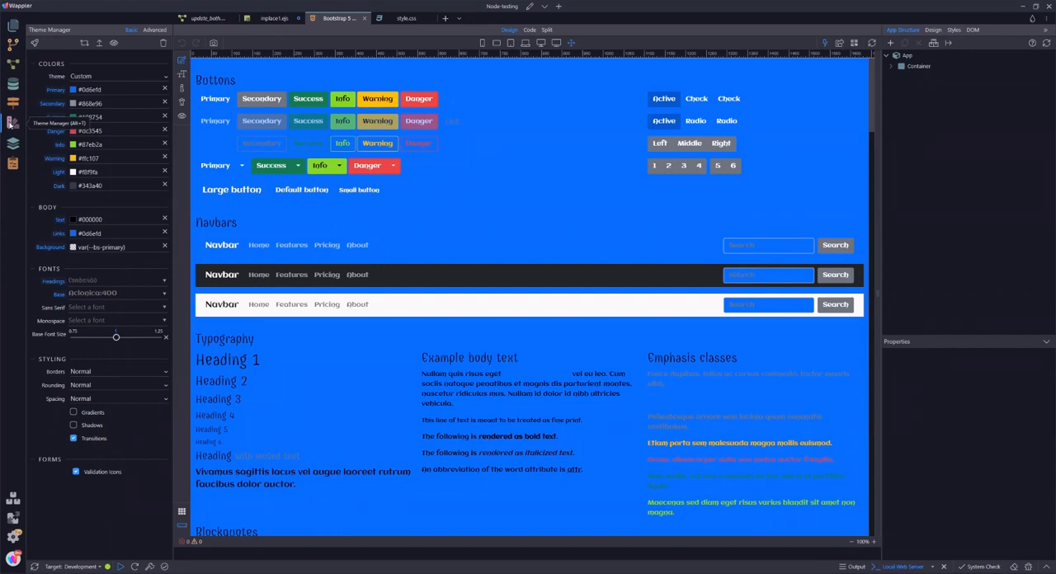
# Step: Inspect the styles of the dark navbar's collapse element, including the inherited body rules and the --bs color variables under :root
pyautogui.rightClick(792, 70)
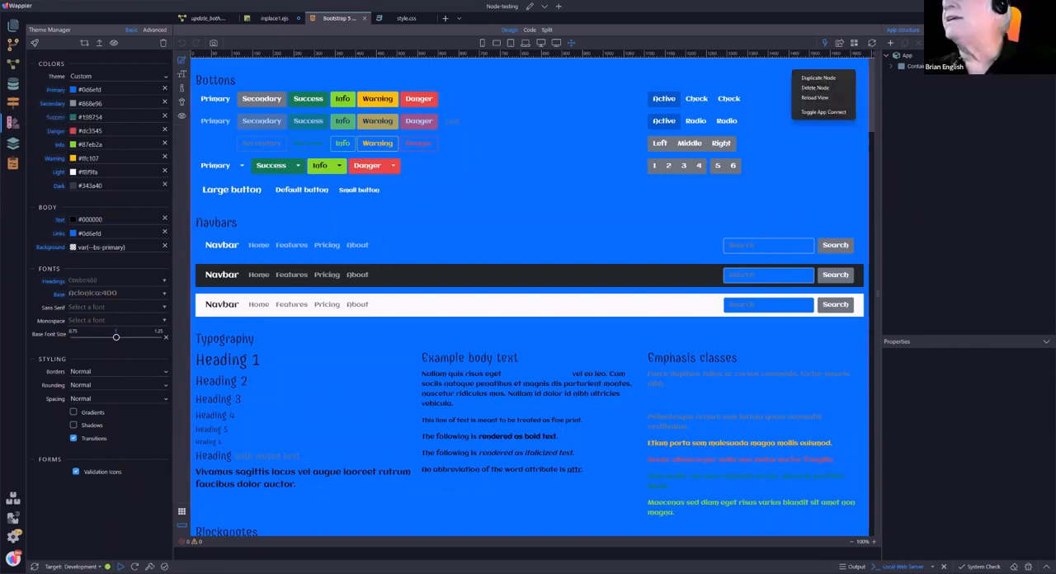
pyautogui.click(953, 30)
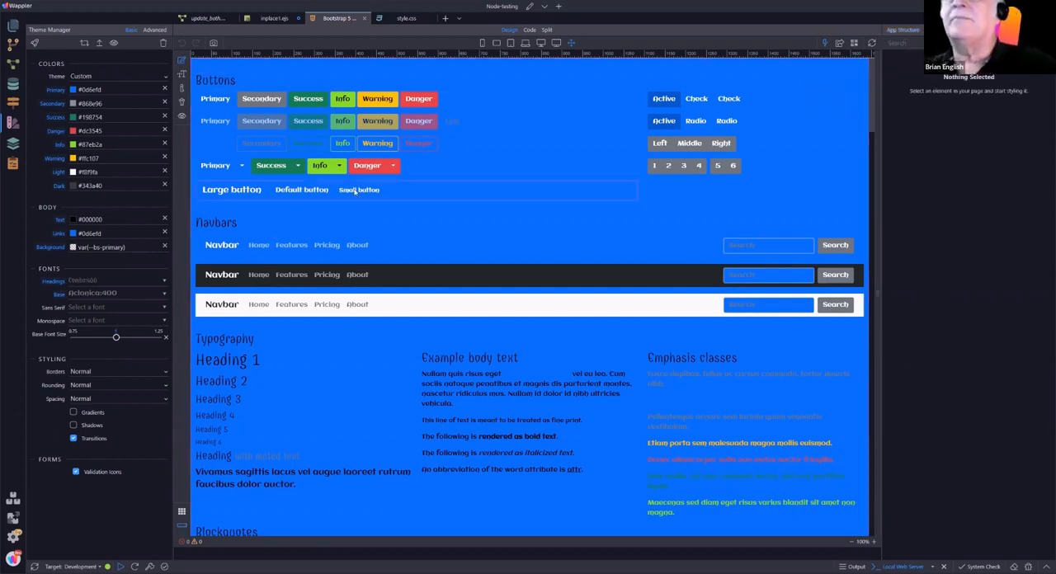
pyautogui.click(394, 280)
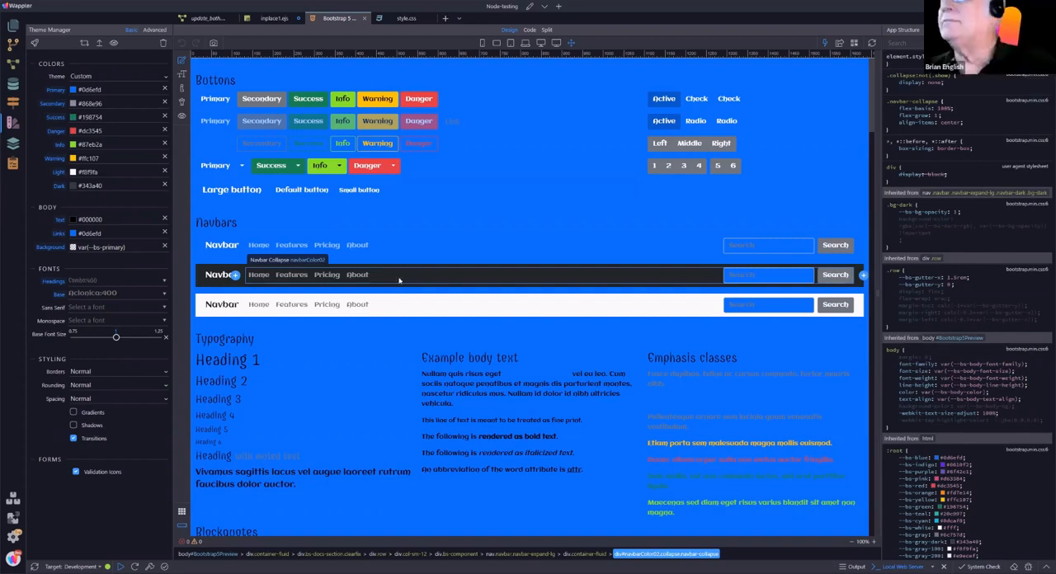
pyautogui.scroll(-5, 399, 281)
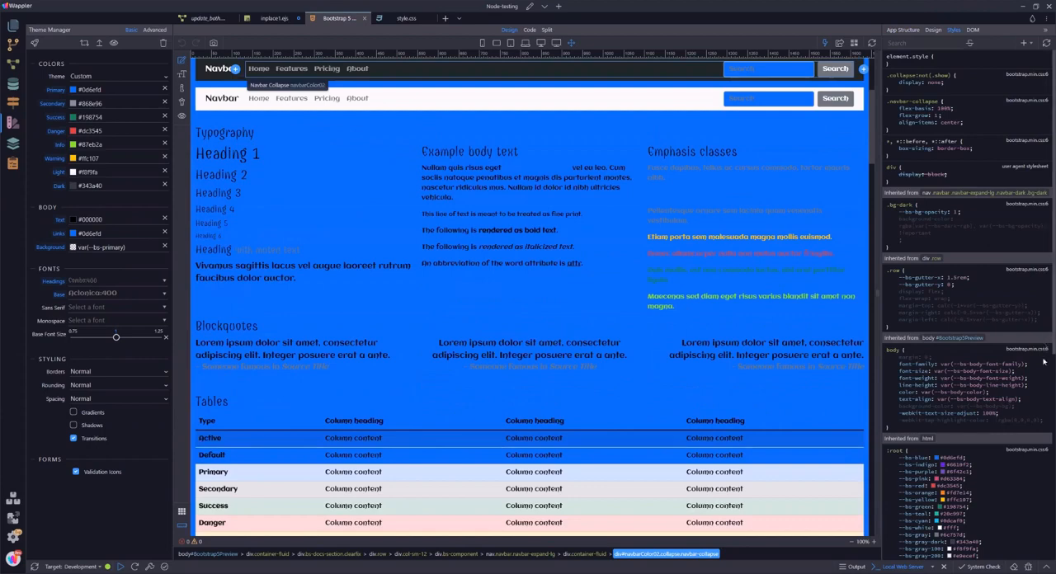
pyautogui.scroll(-3, 1045, 342)
pyautogui.scroll(-4, 1044, 523)
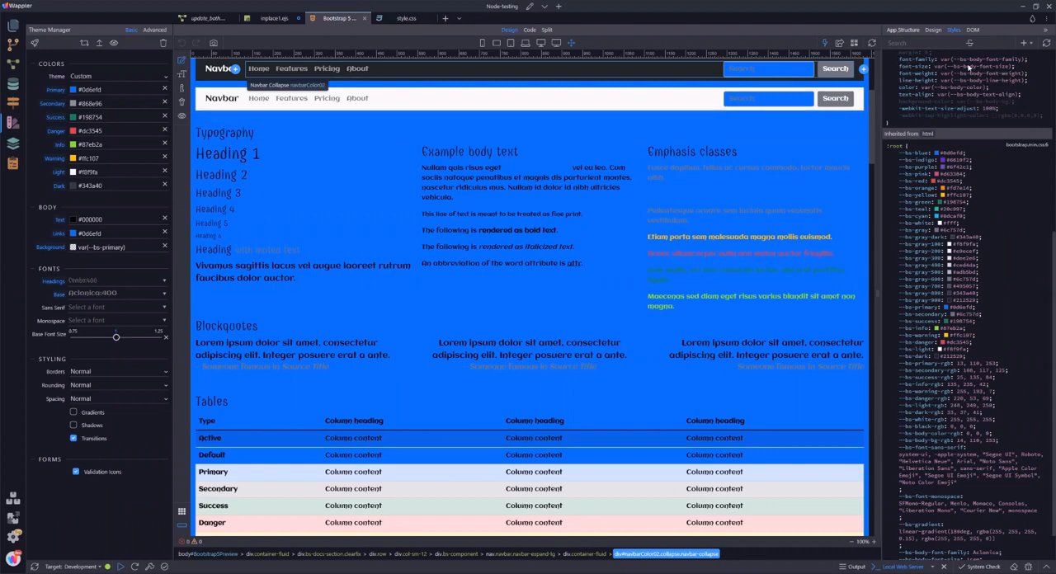
pyautogui.scroll(1, 1043, 186)
pyautogui.scroll(5, 1023, 194)
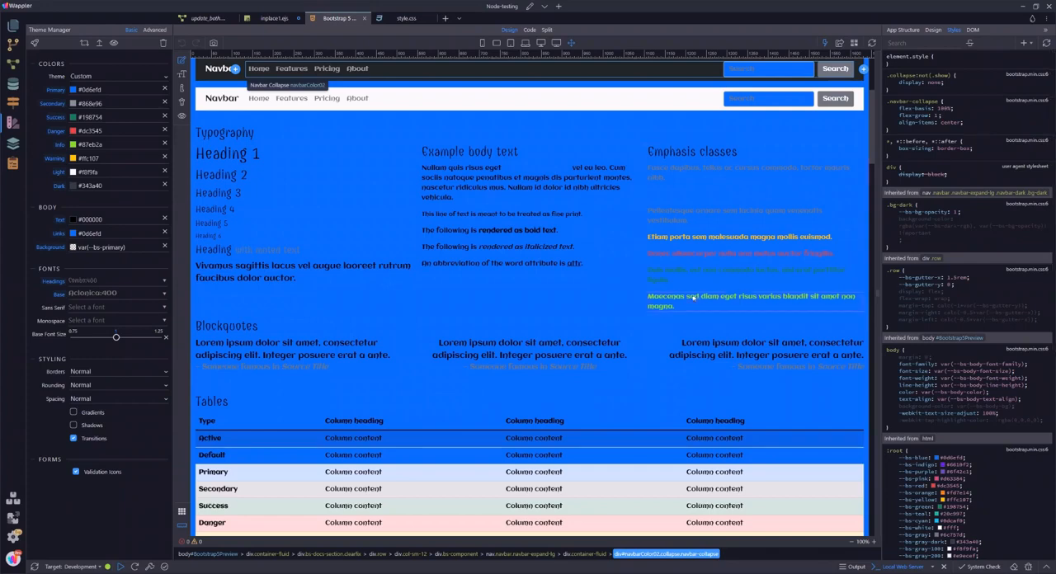
pyautogui.scroll(5, 753, 297)
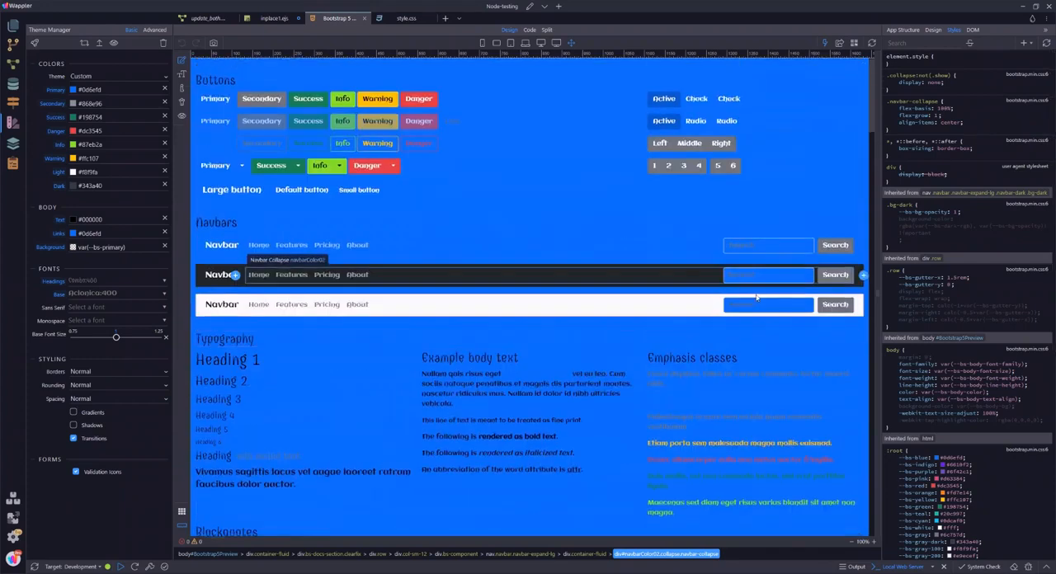